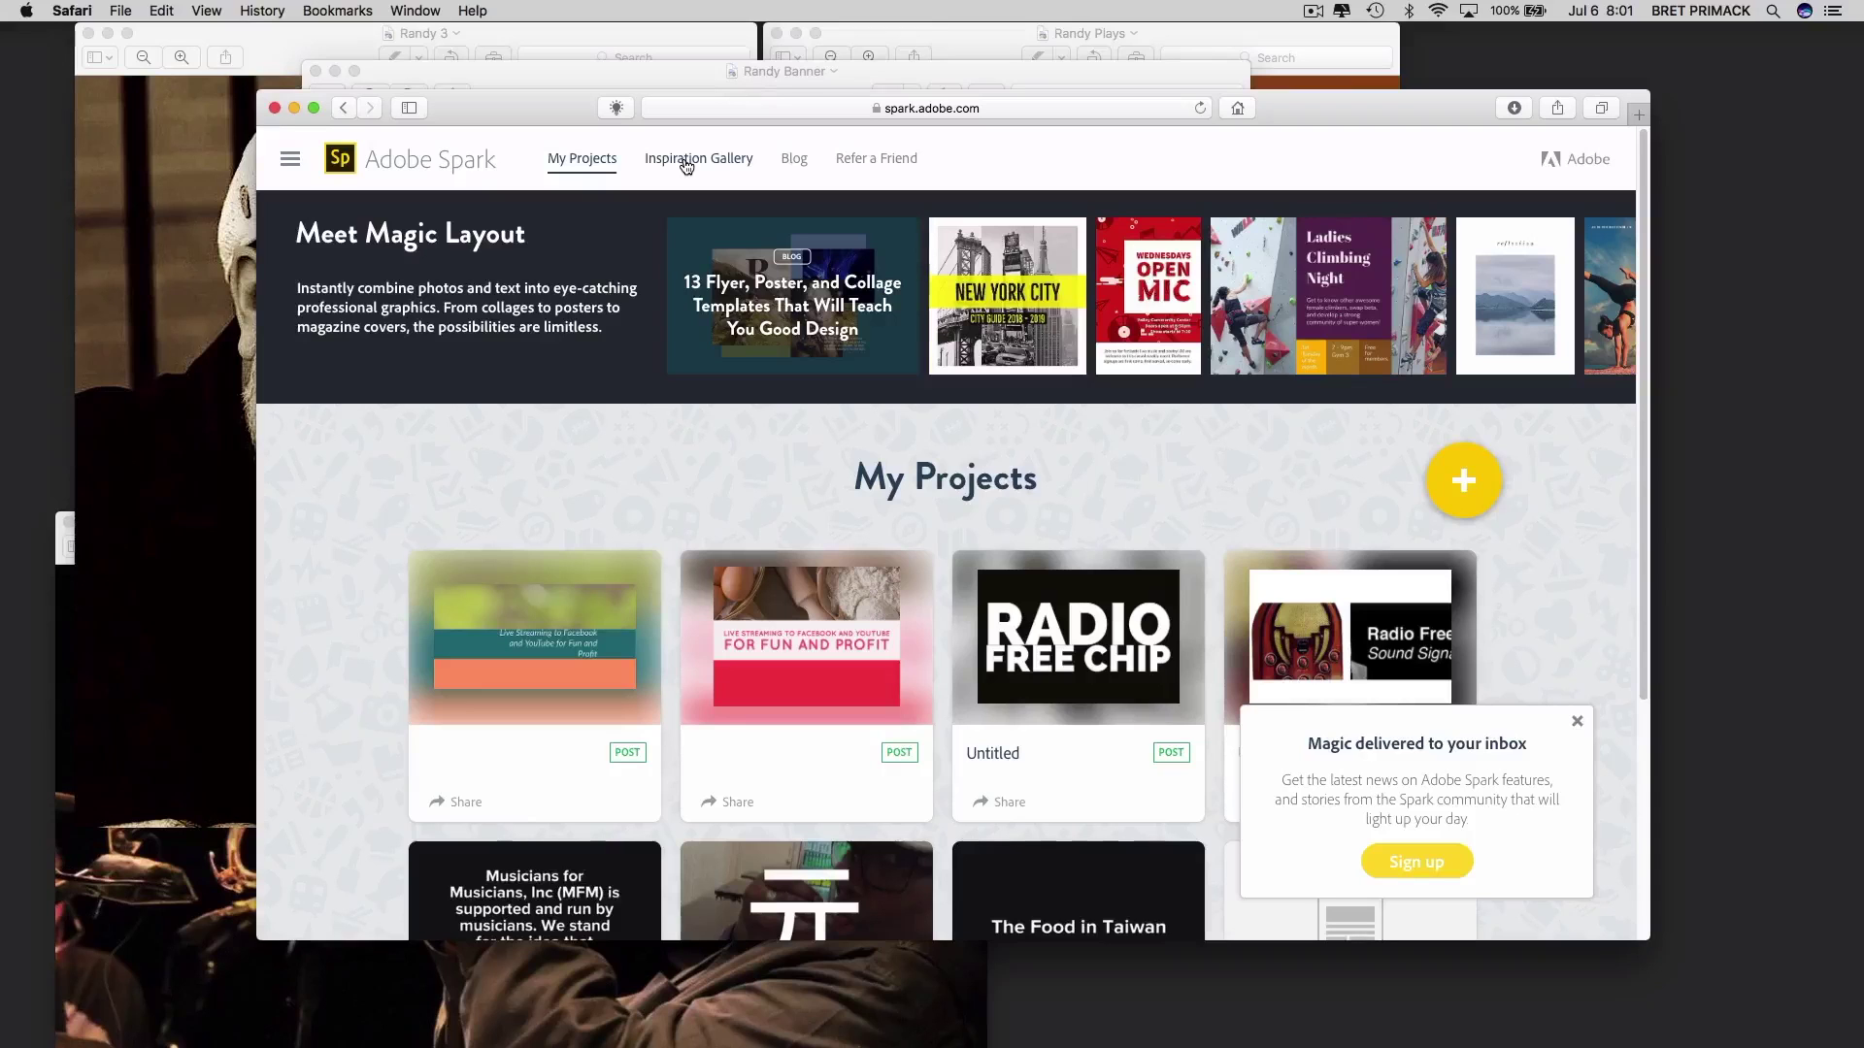
Create a new Spark Post and browse templates toward the Lunar New Year Parade invitation
click(1463, 480)
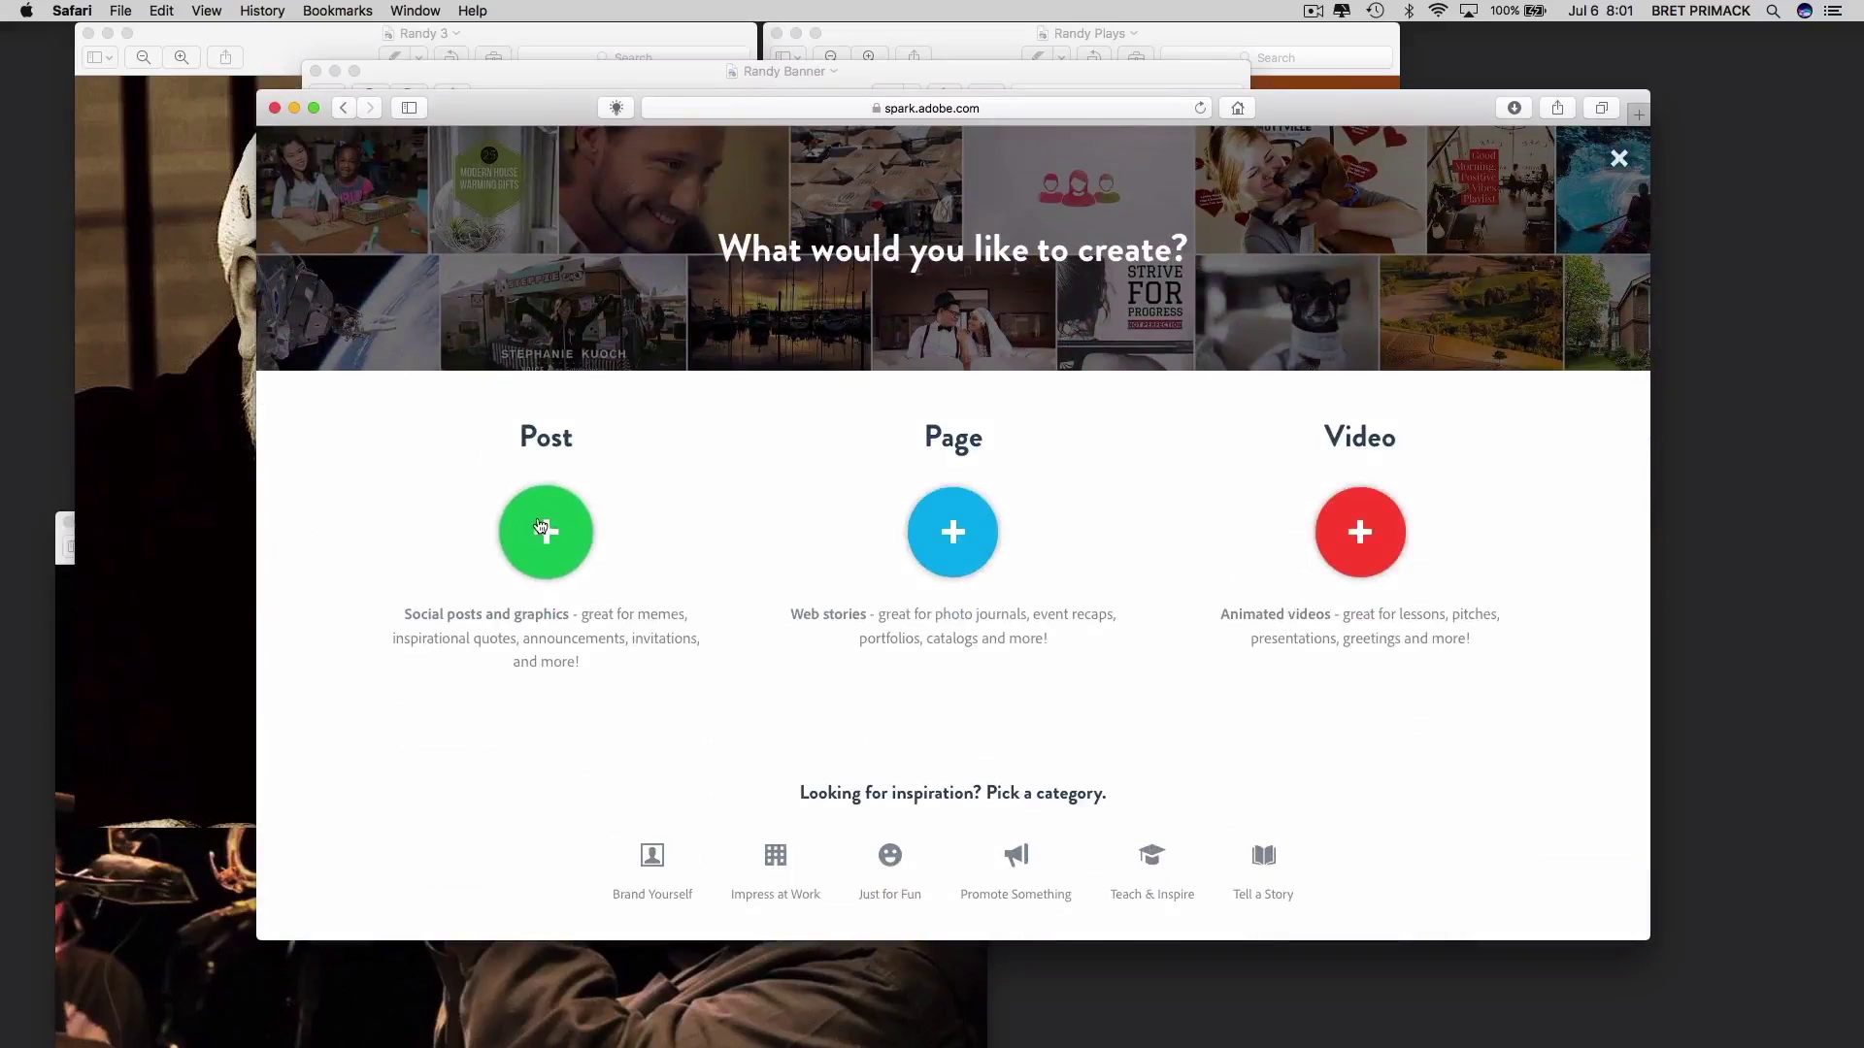
click(541, 527)
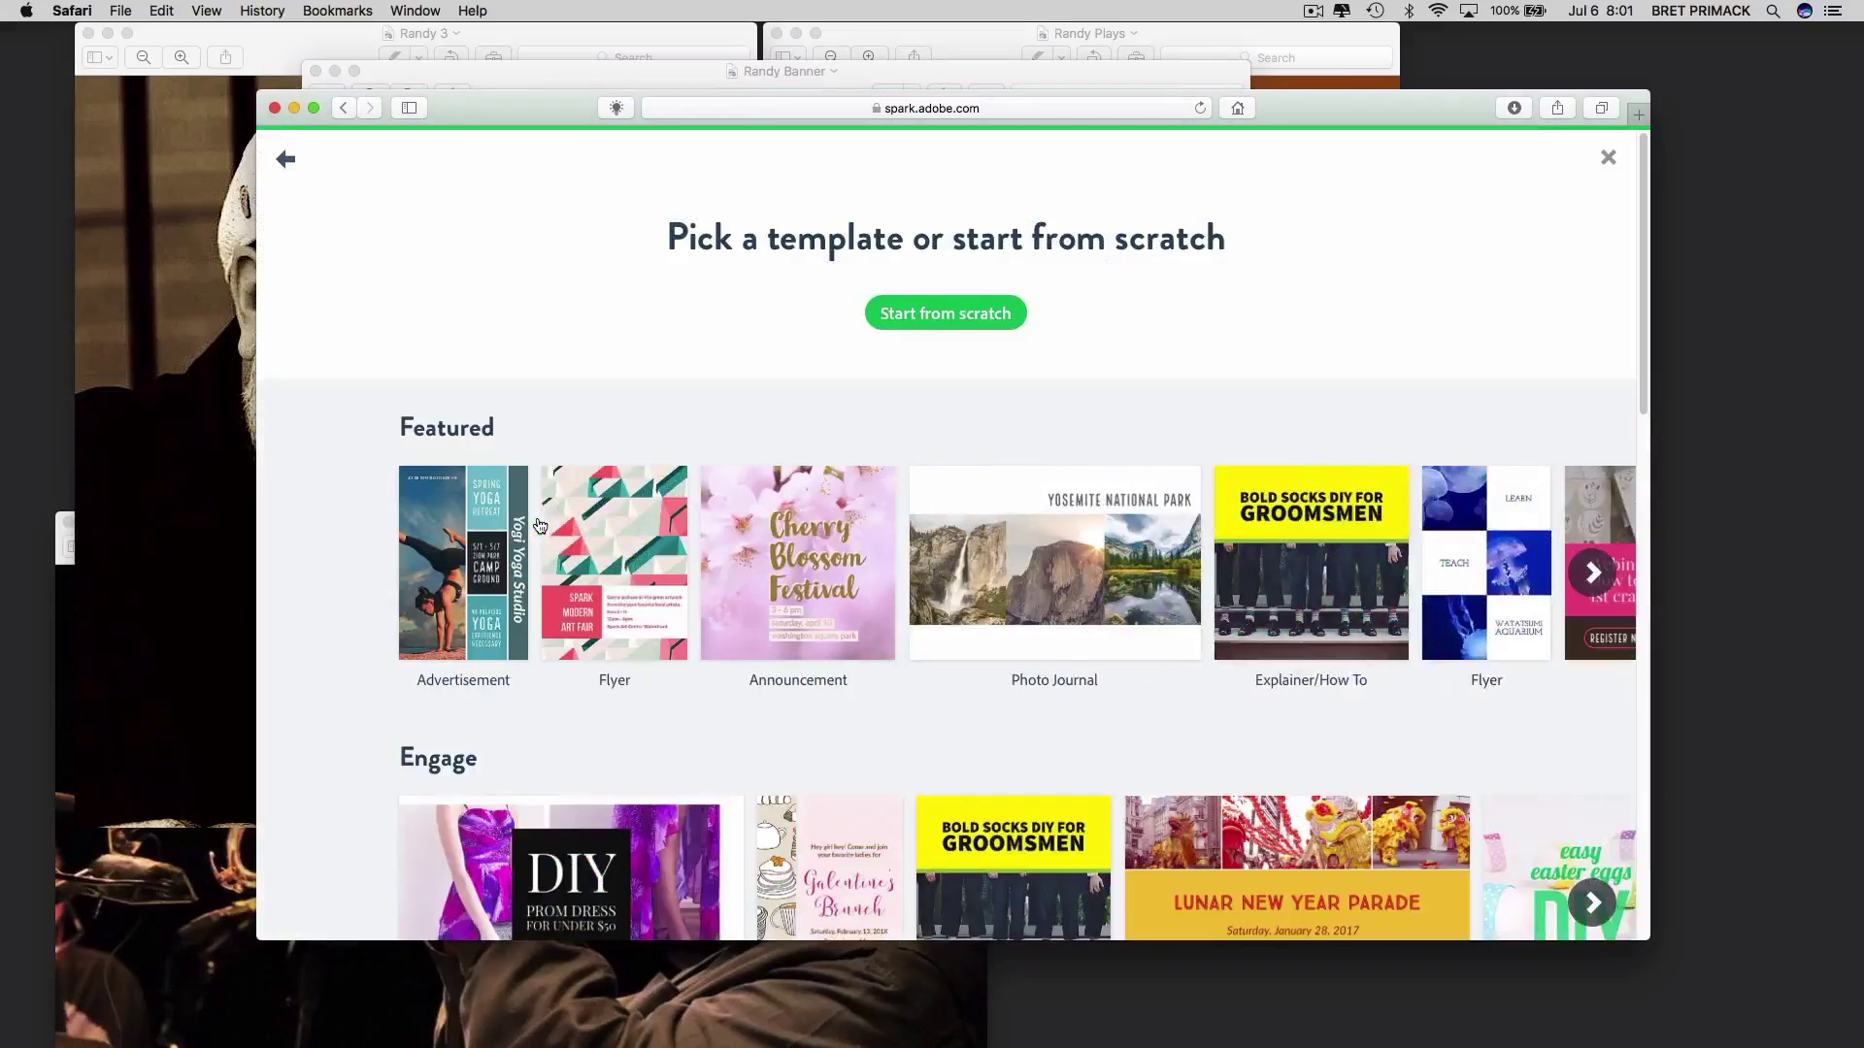
scroll(559, 528, down, 1)
scroll(560, 527, down, 5)
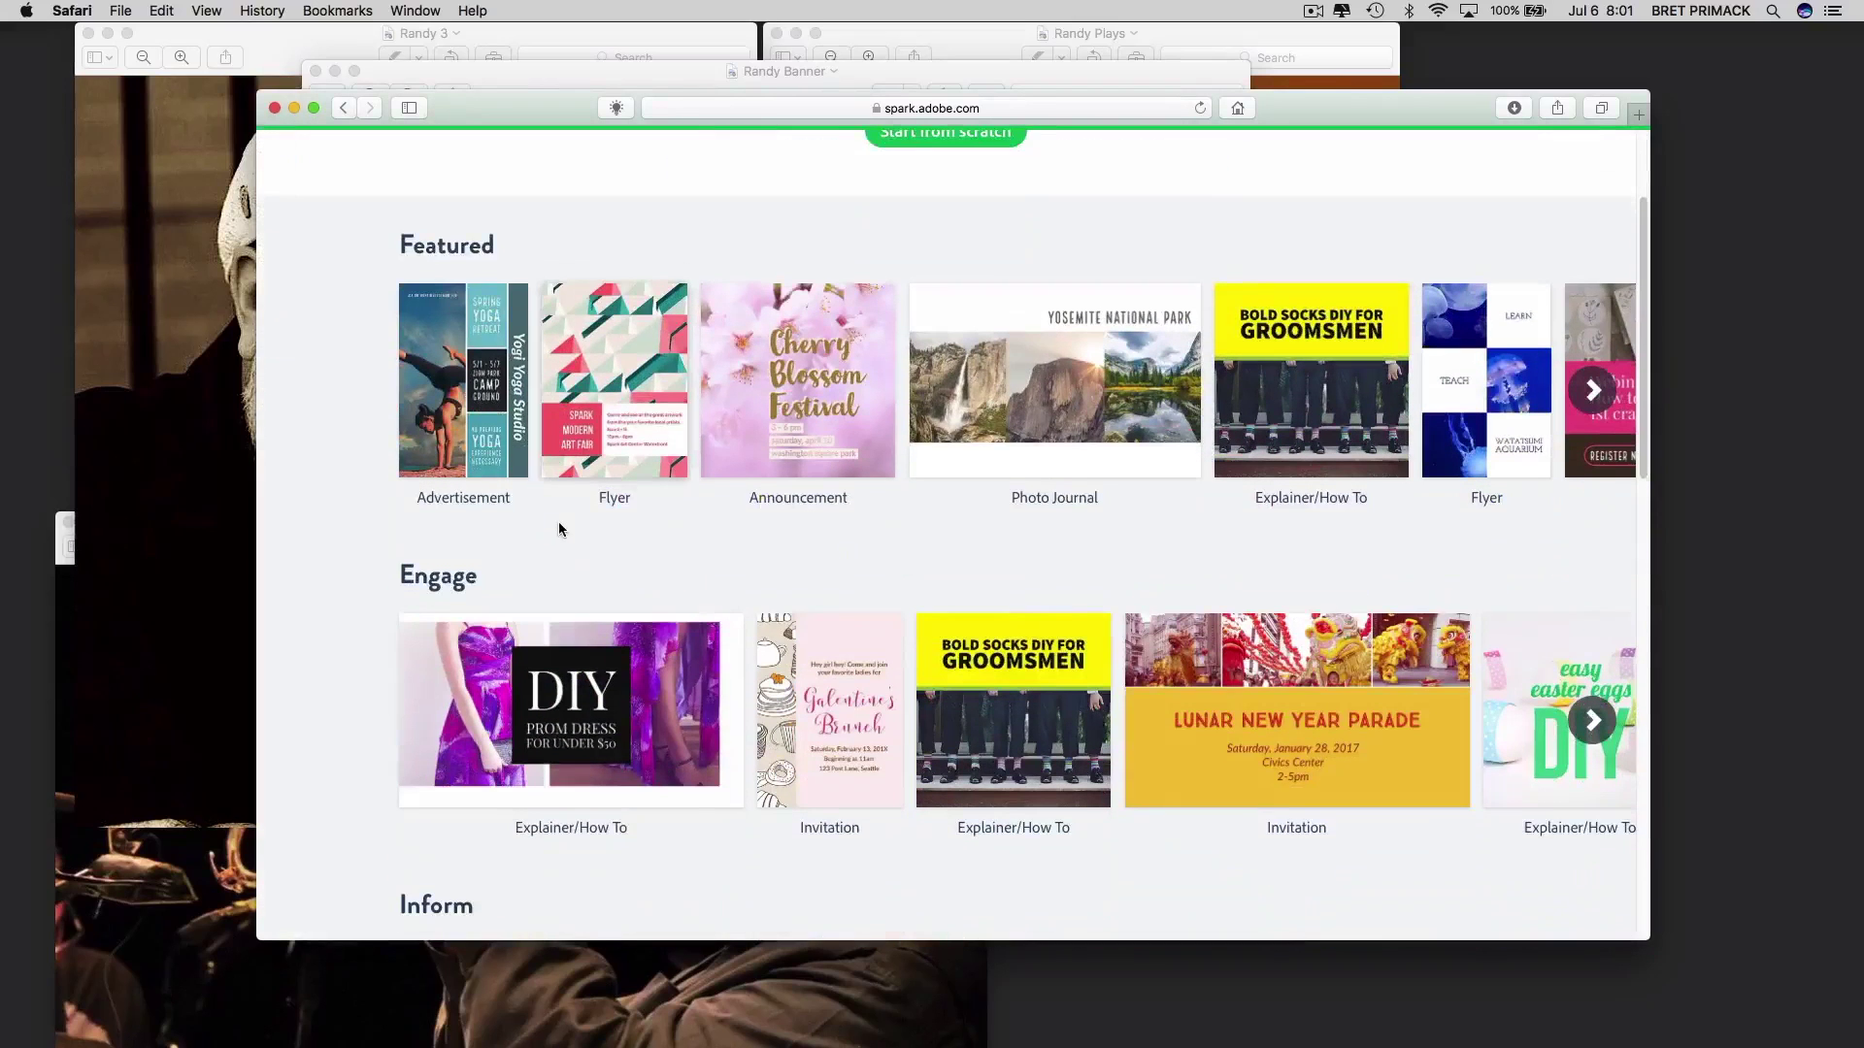
scroll(561, 529, down, 1)
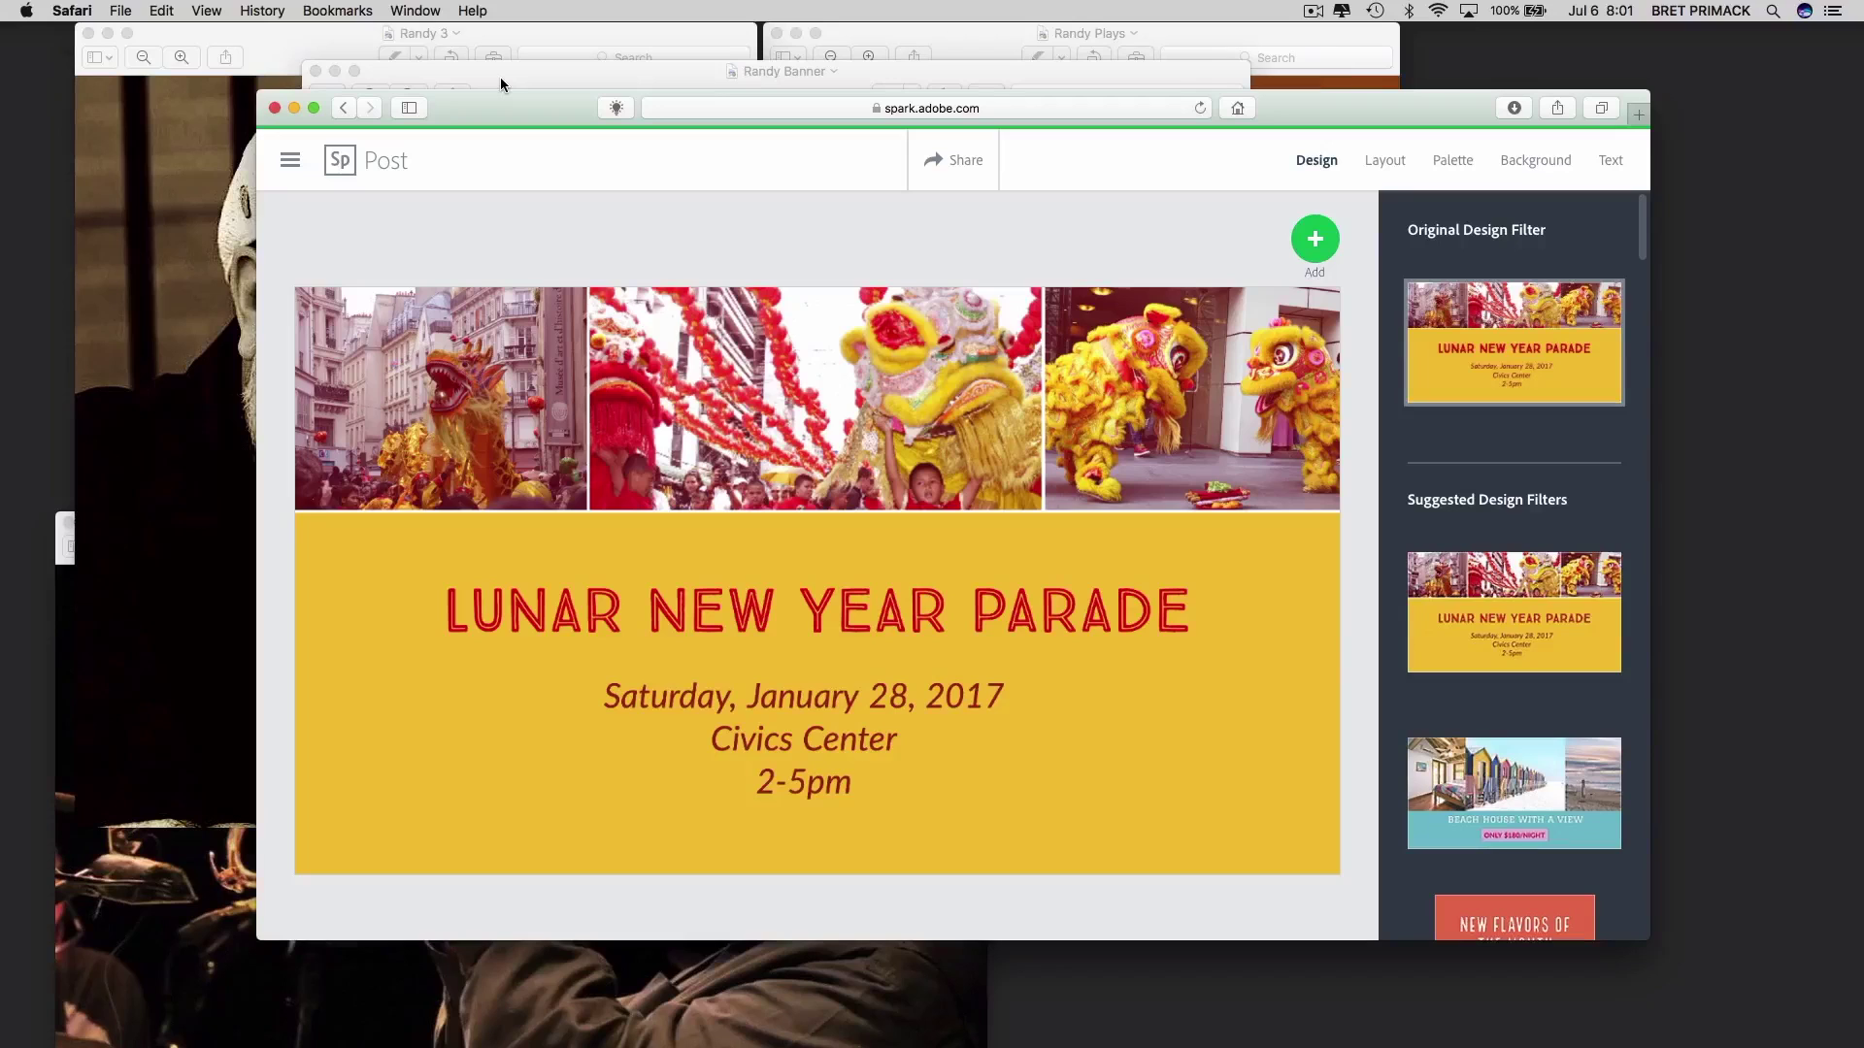
Bring the Randy Banner image in Preview to the front
click(500, 83)
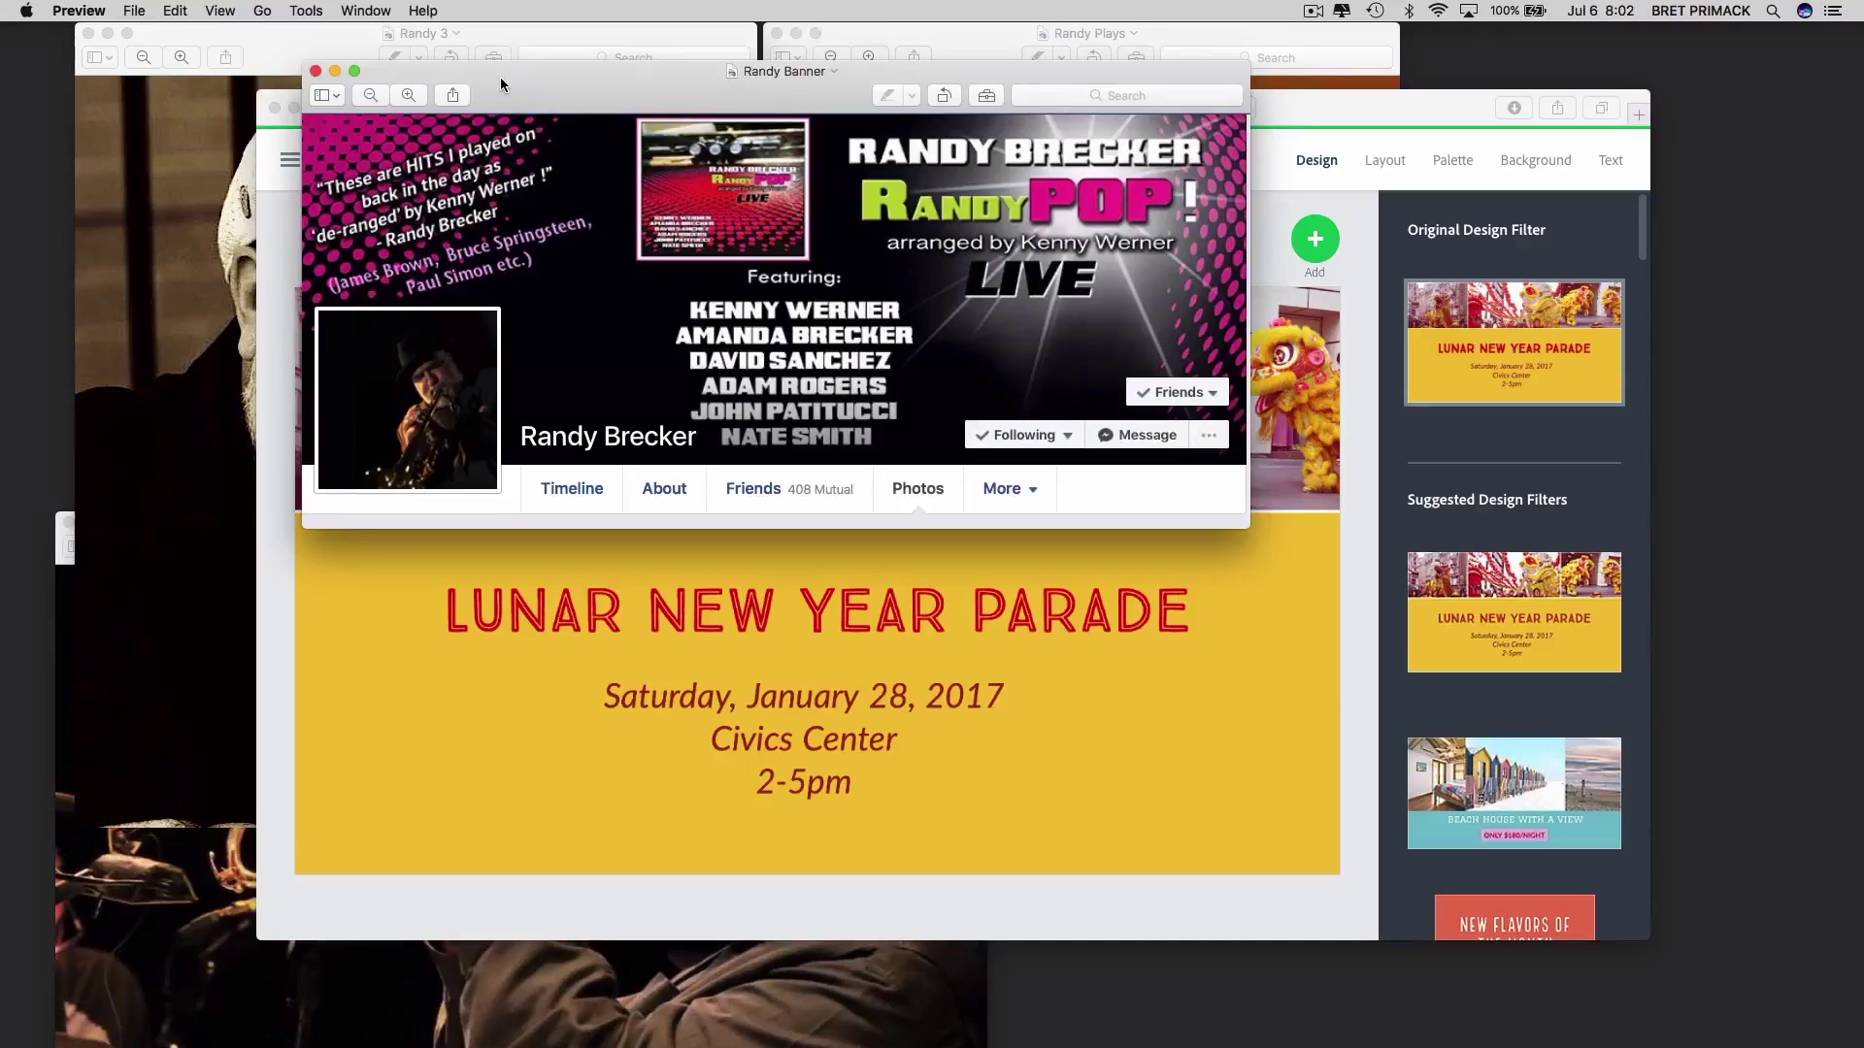
Switch back to the Safari window showing the Spark Post editor
click(779, 689)
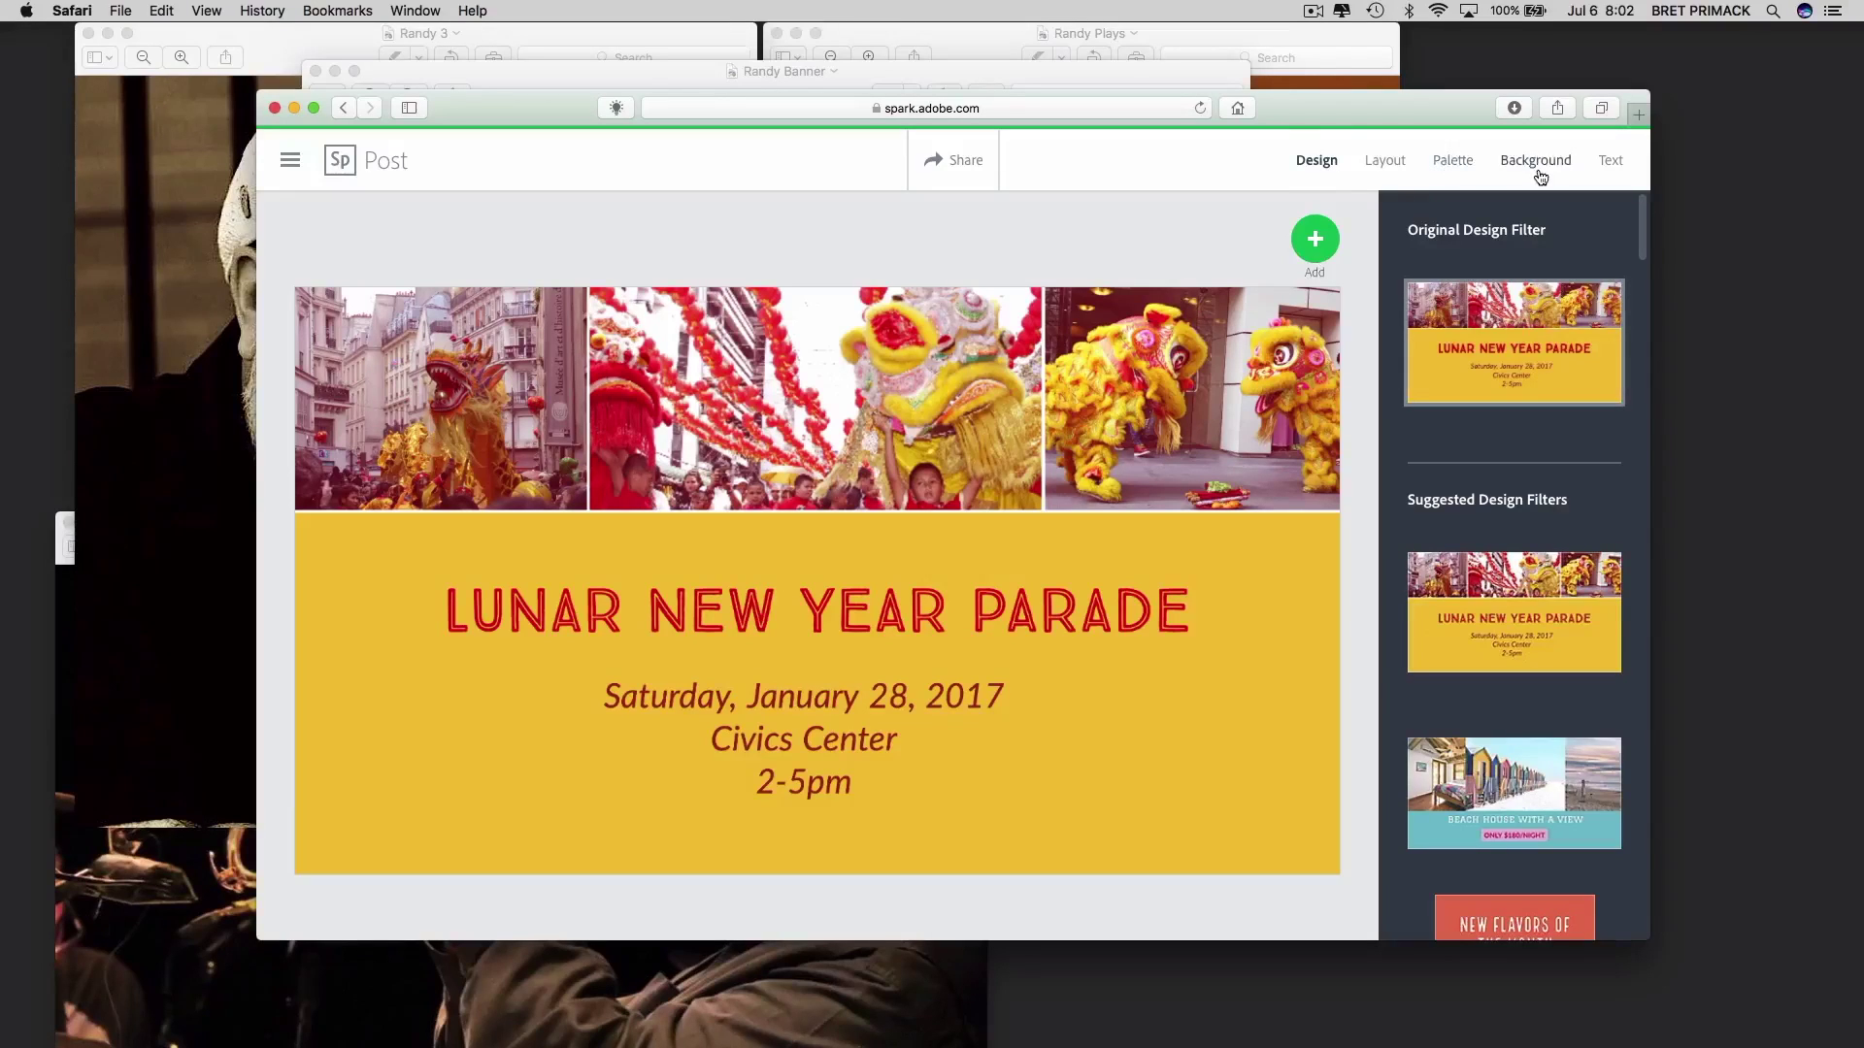
Replace the post's title text with 'Randy Brecker'
click(1609, 167)
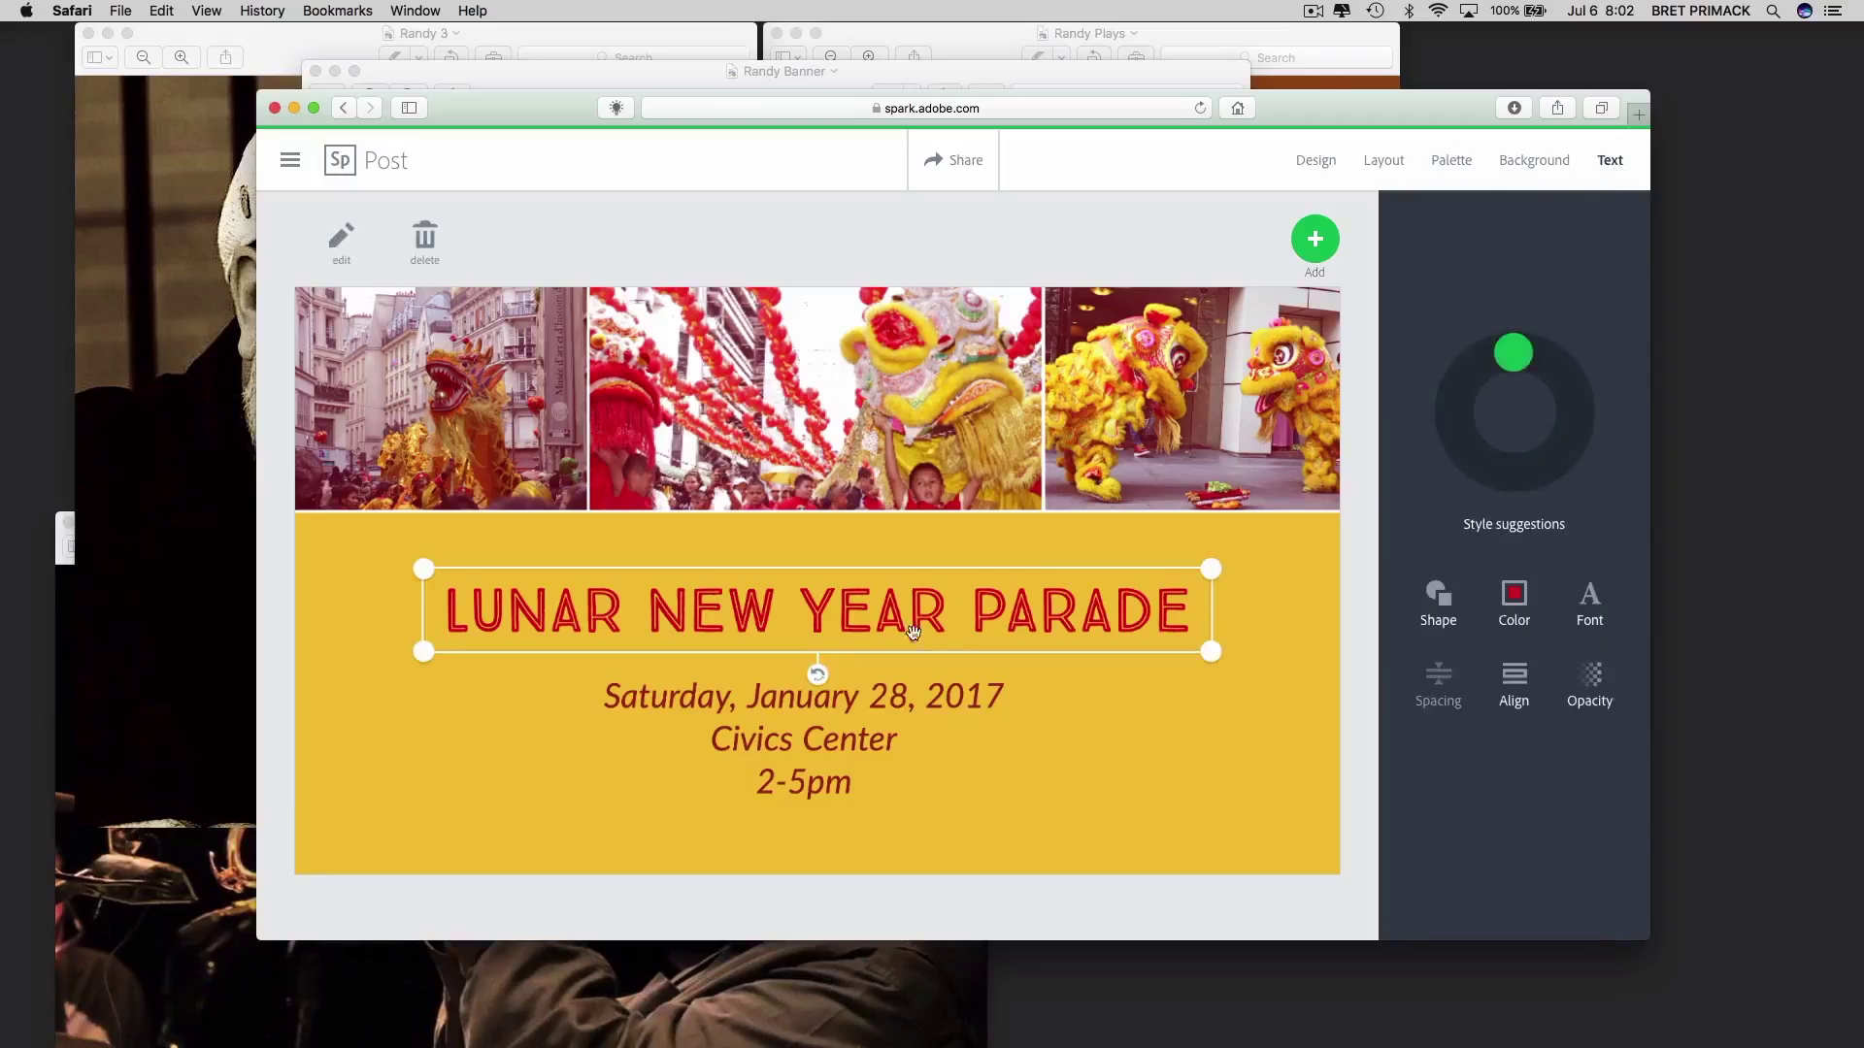
click(850, 665)
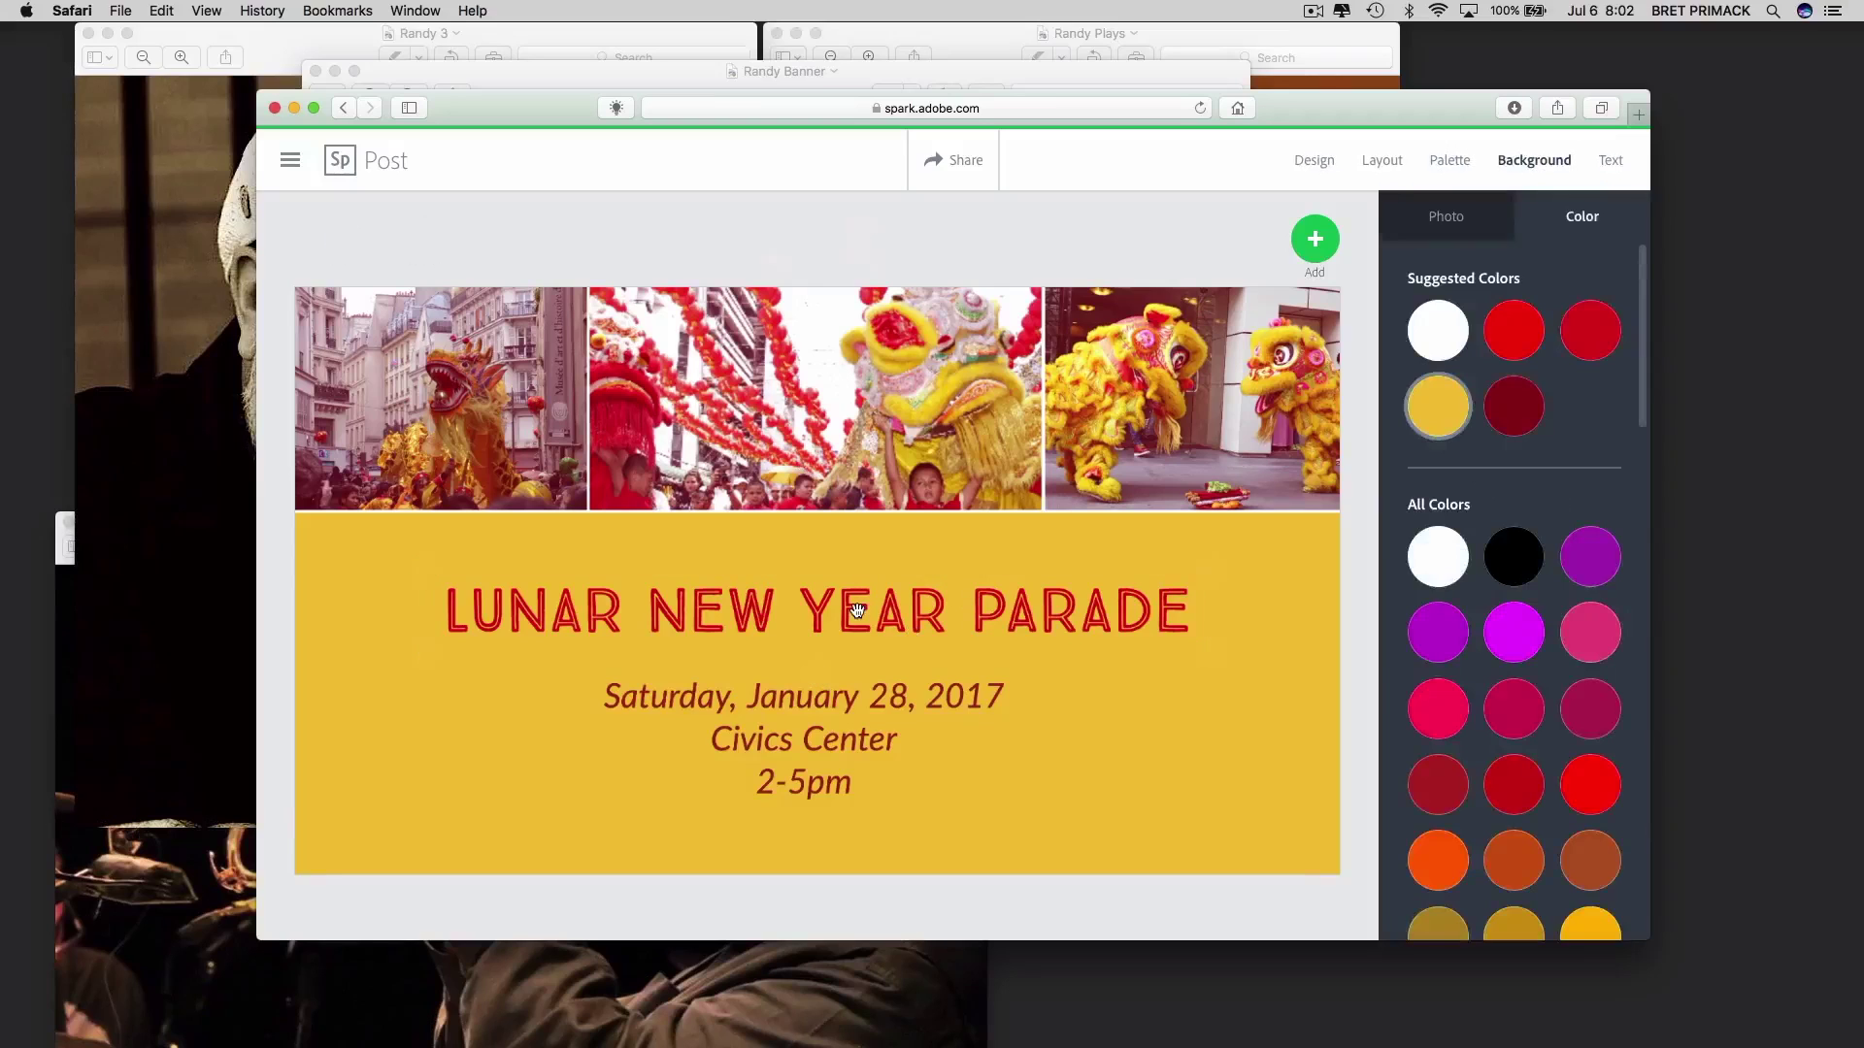
click(858, 610)
click(775, 238)
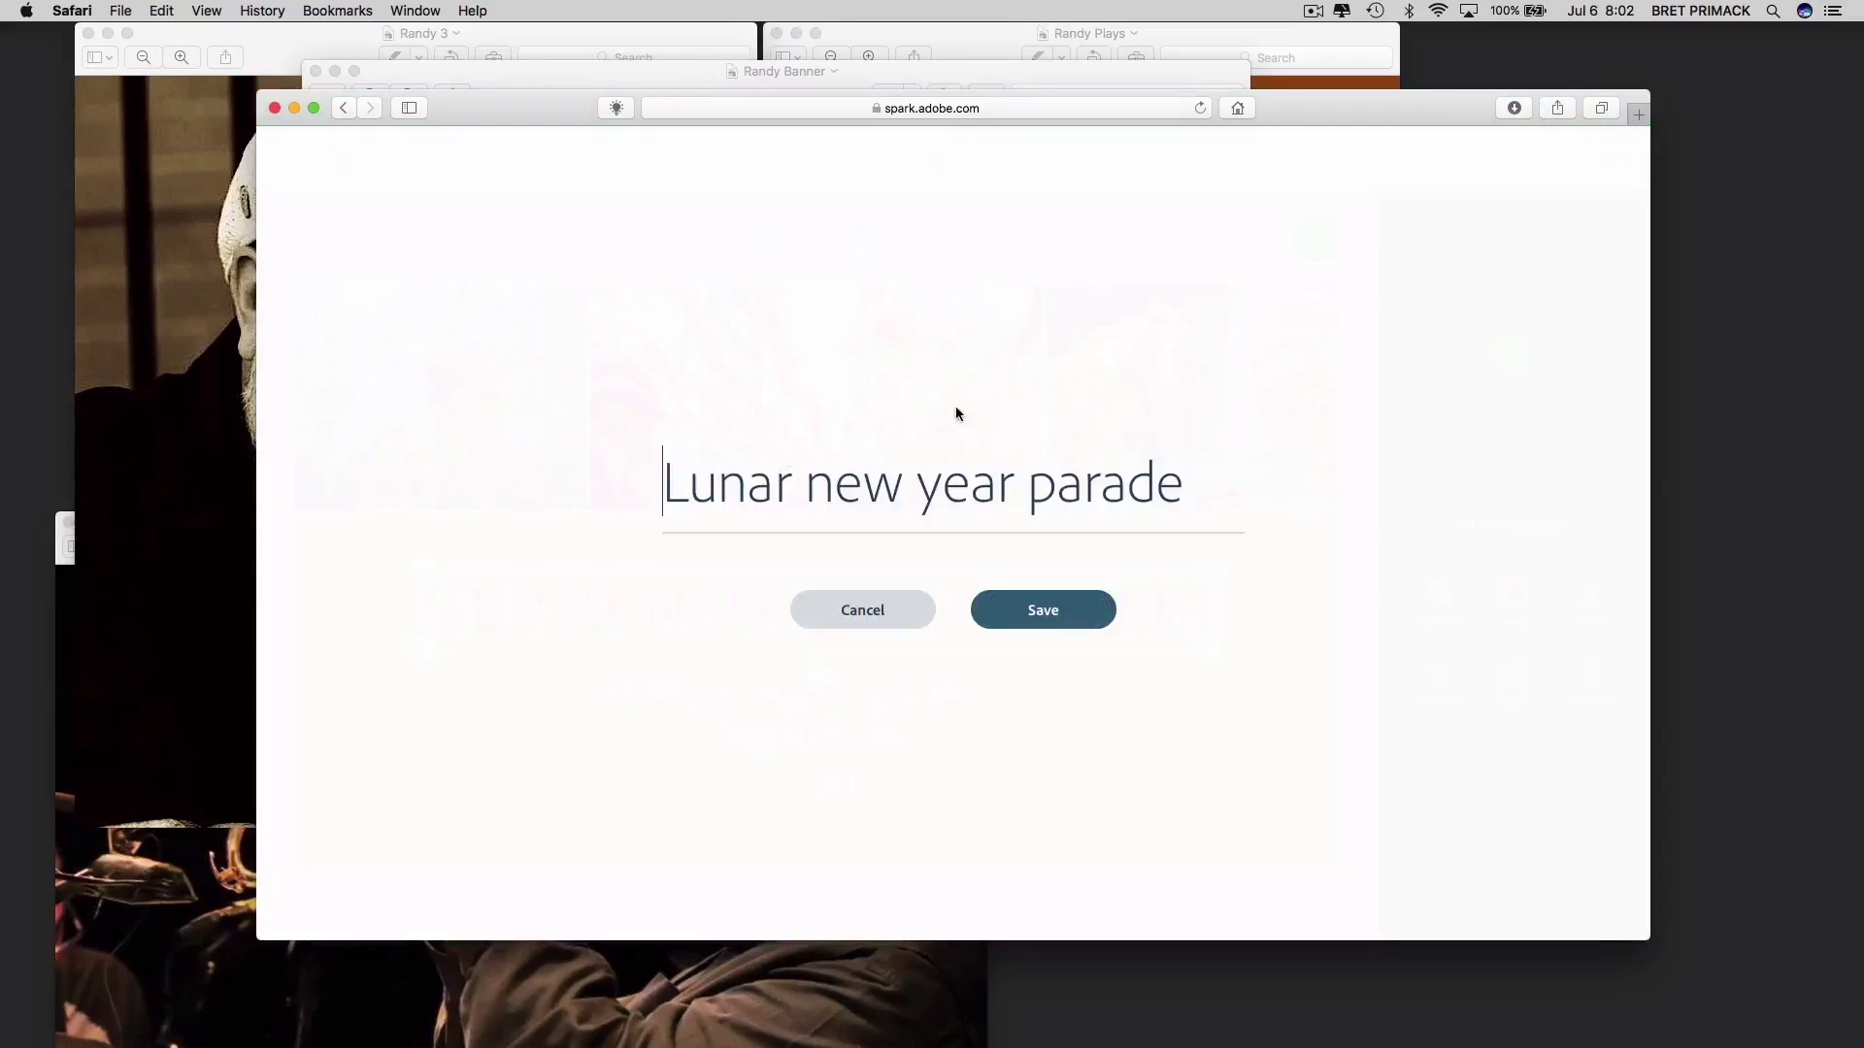
key(super+a)
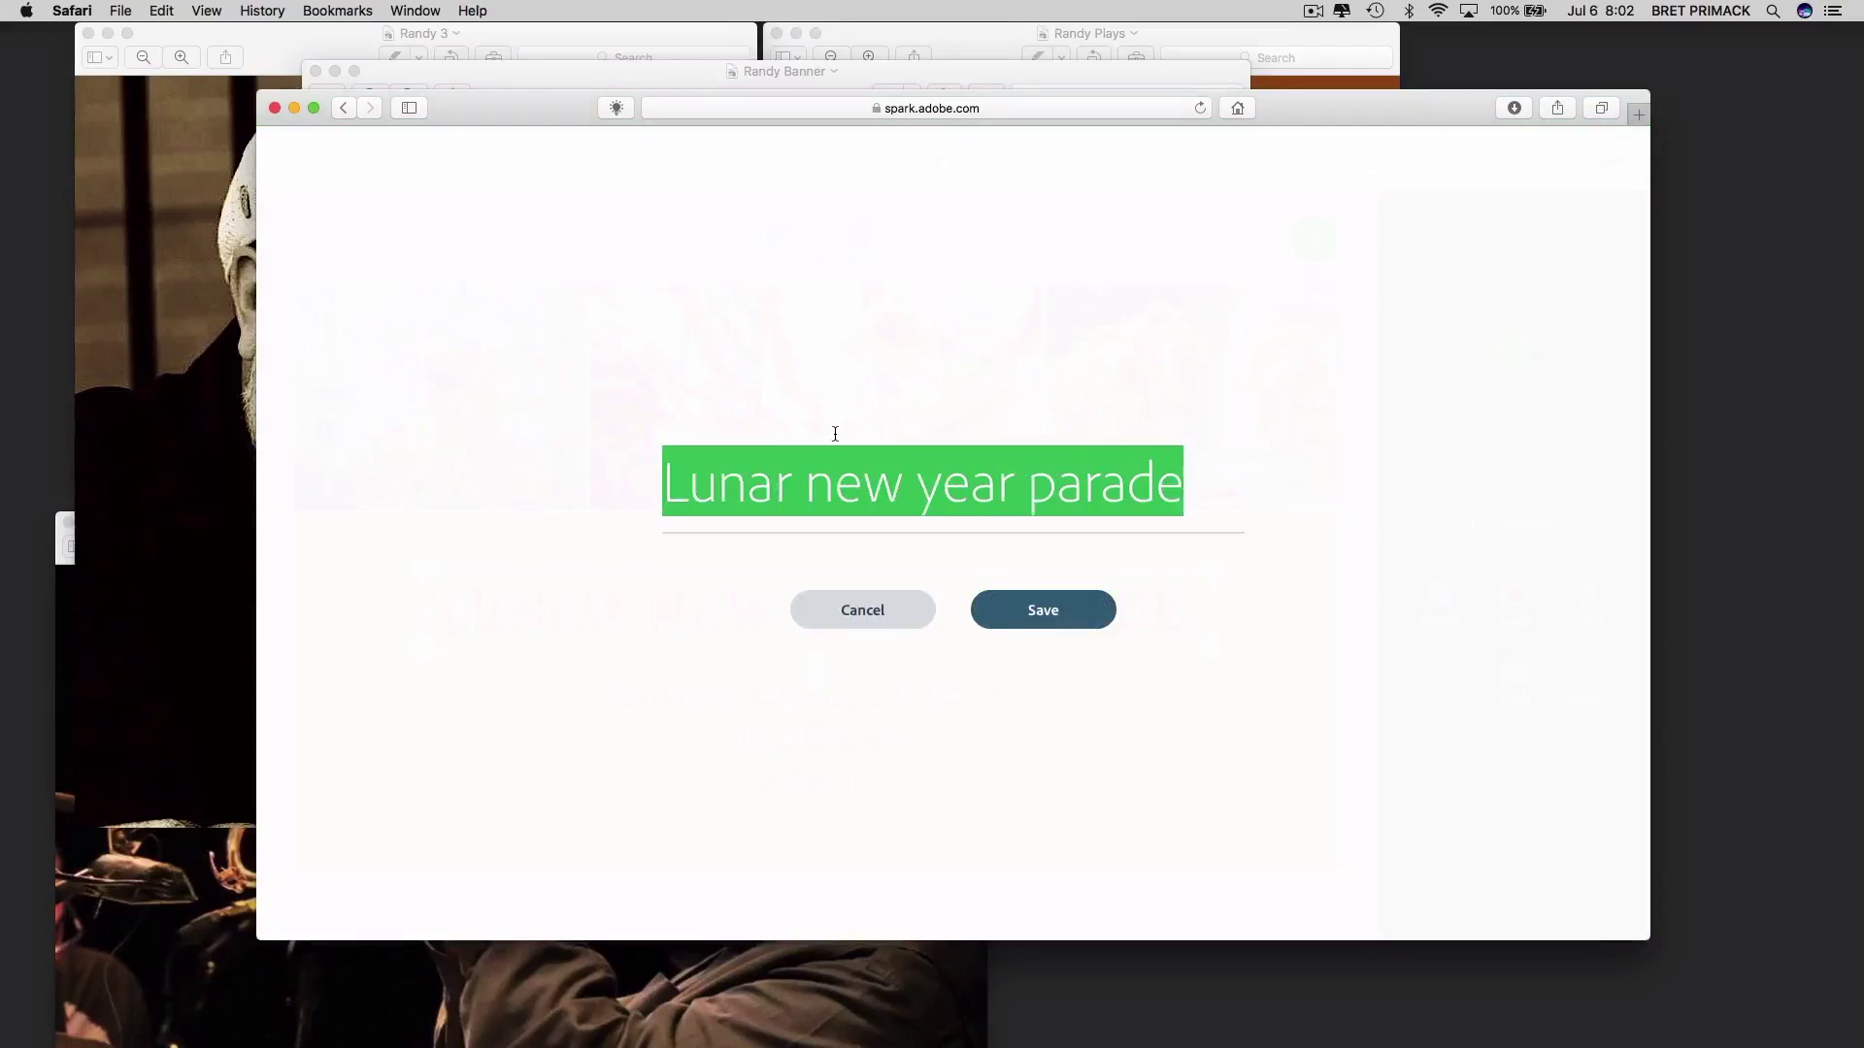
text(Randy Brecker)
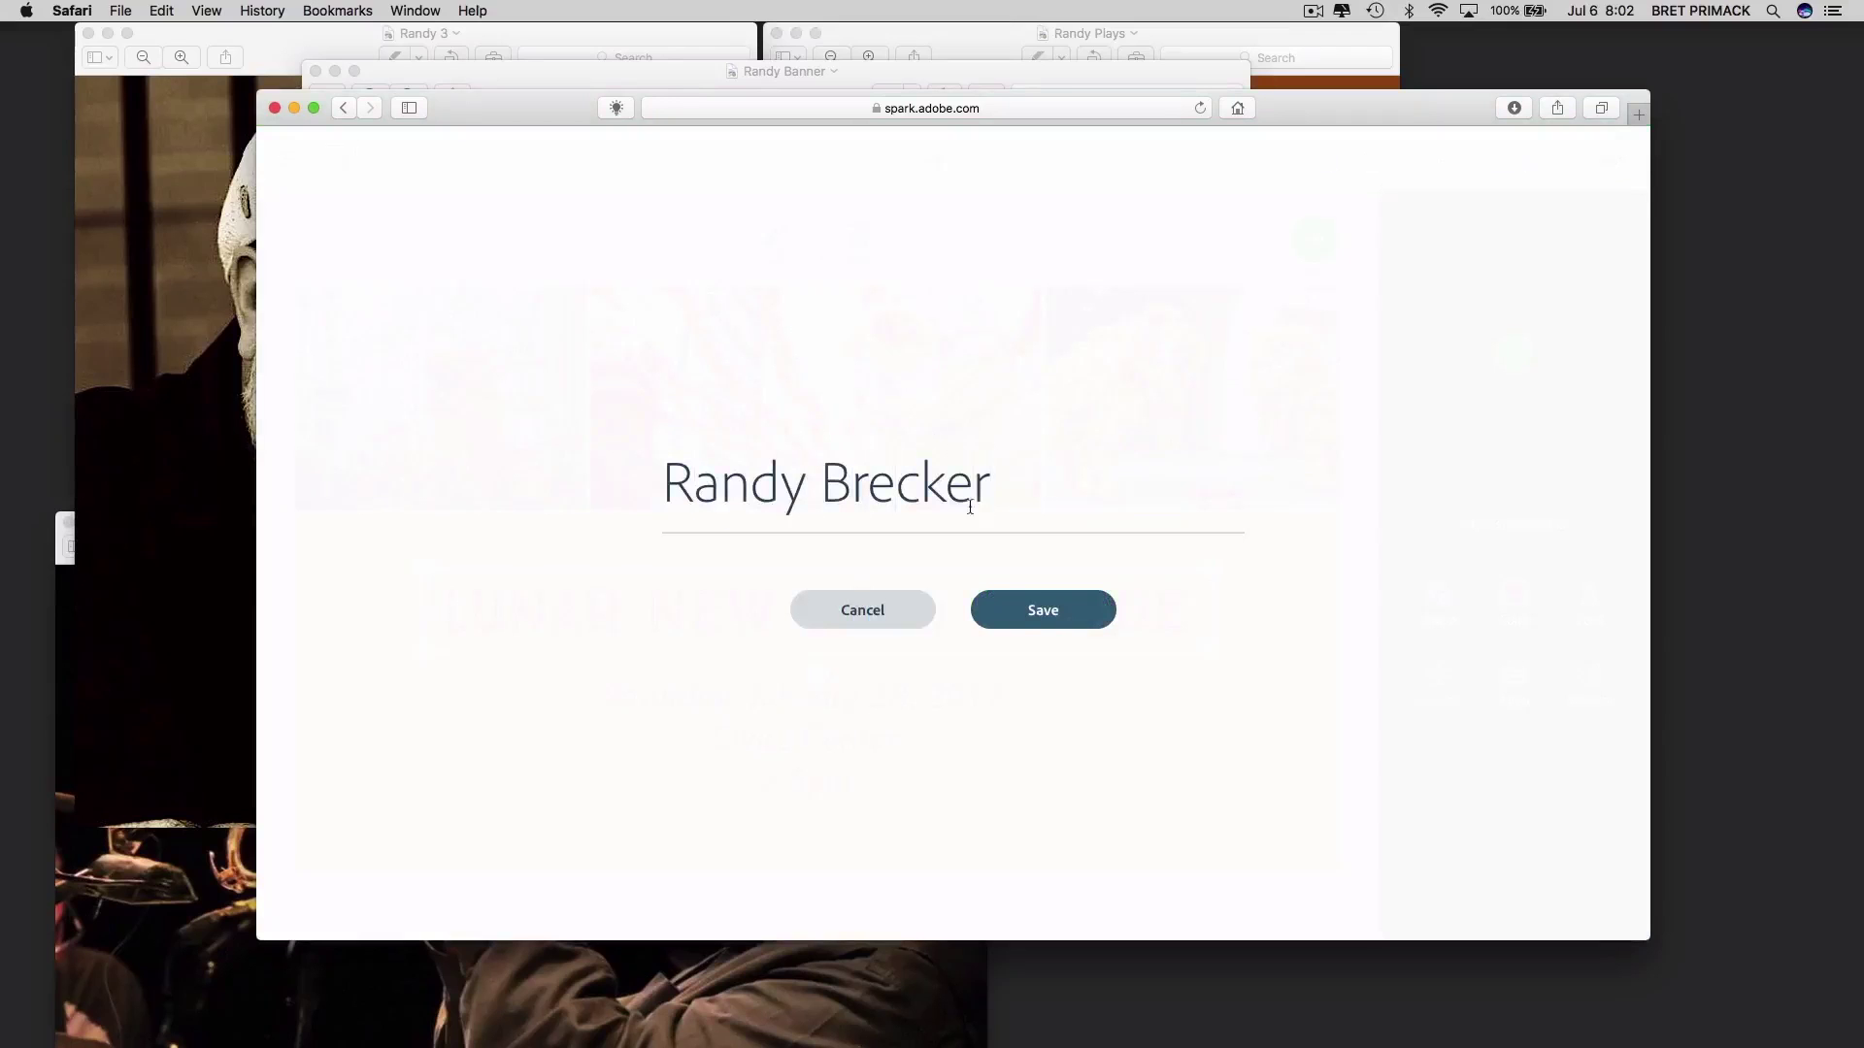
click(1025, 618)
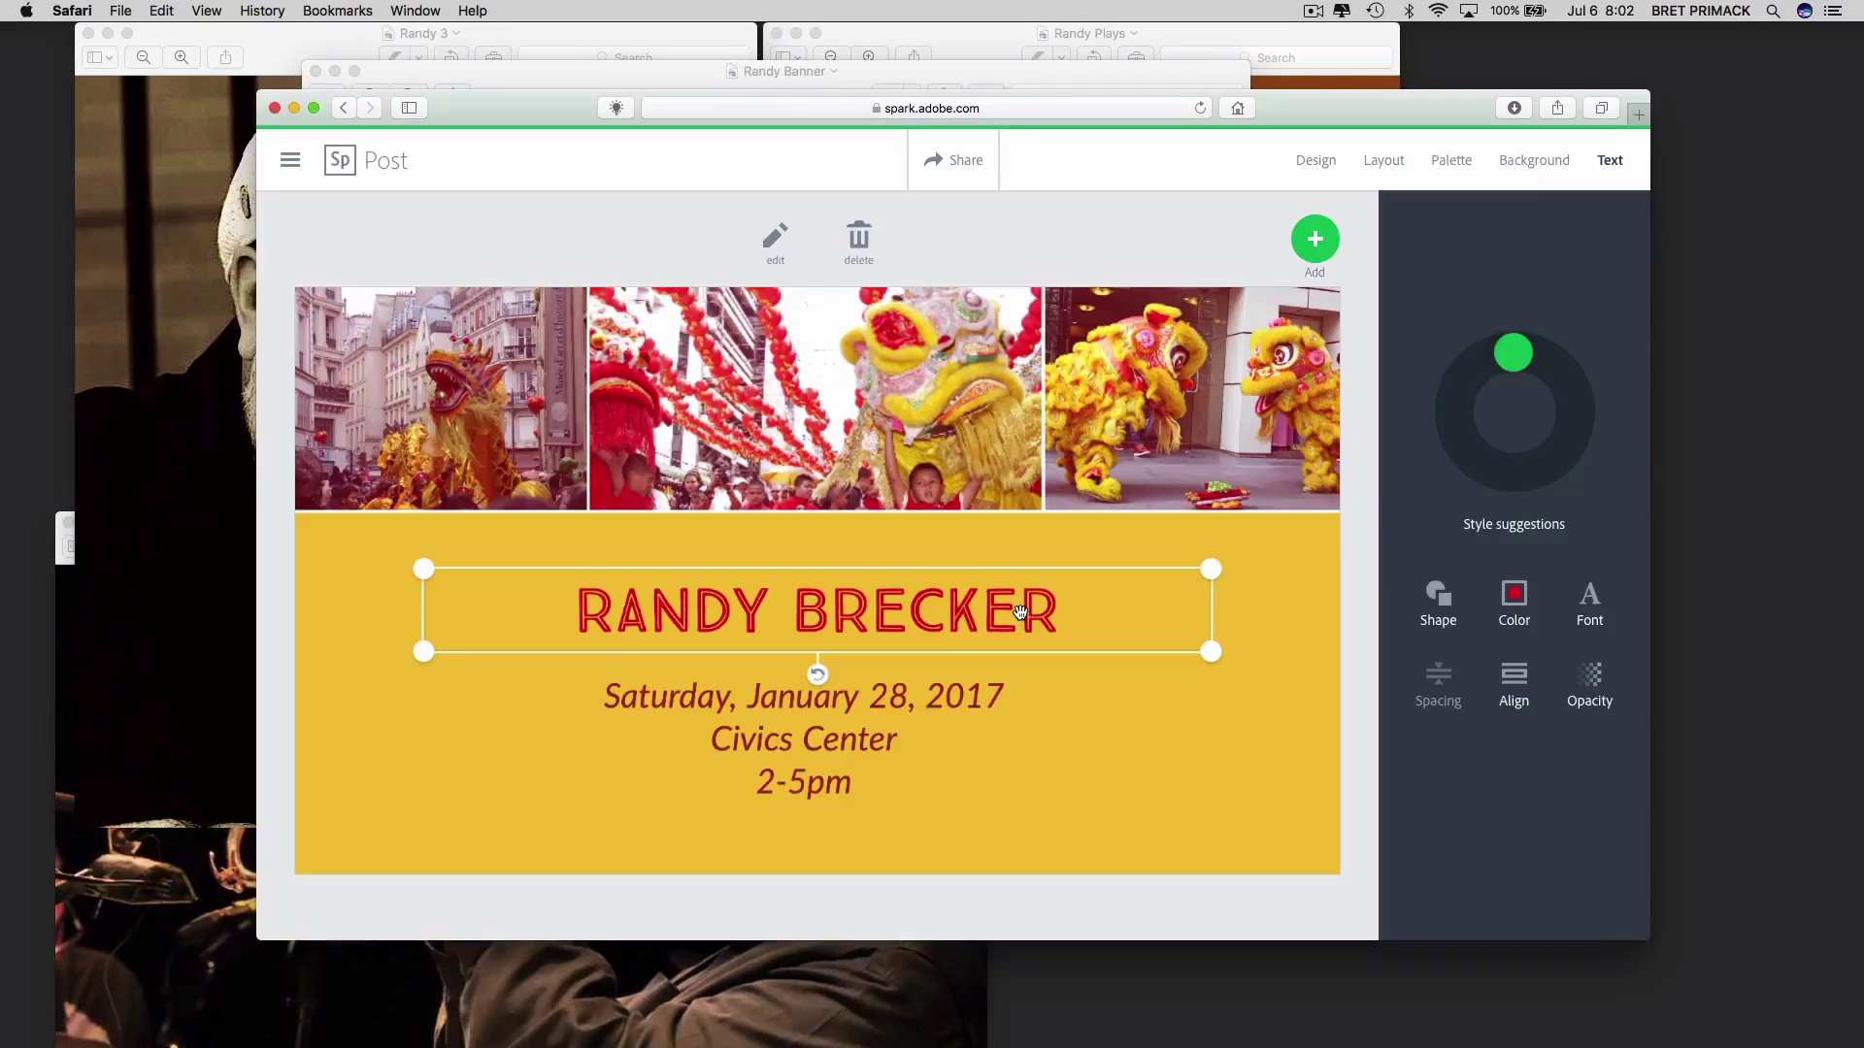
Delete the date and venue text and move the title to the yellow panel's middle
click(719, 704)
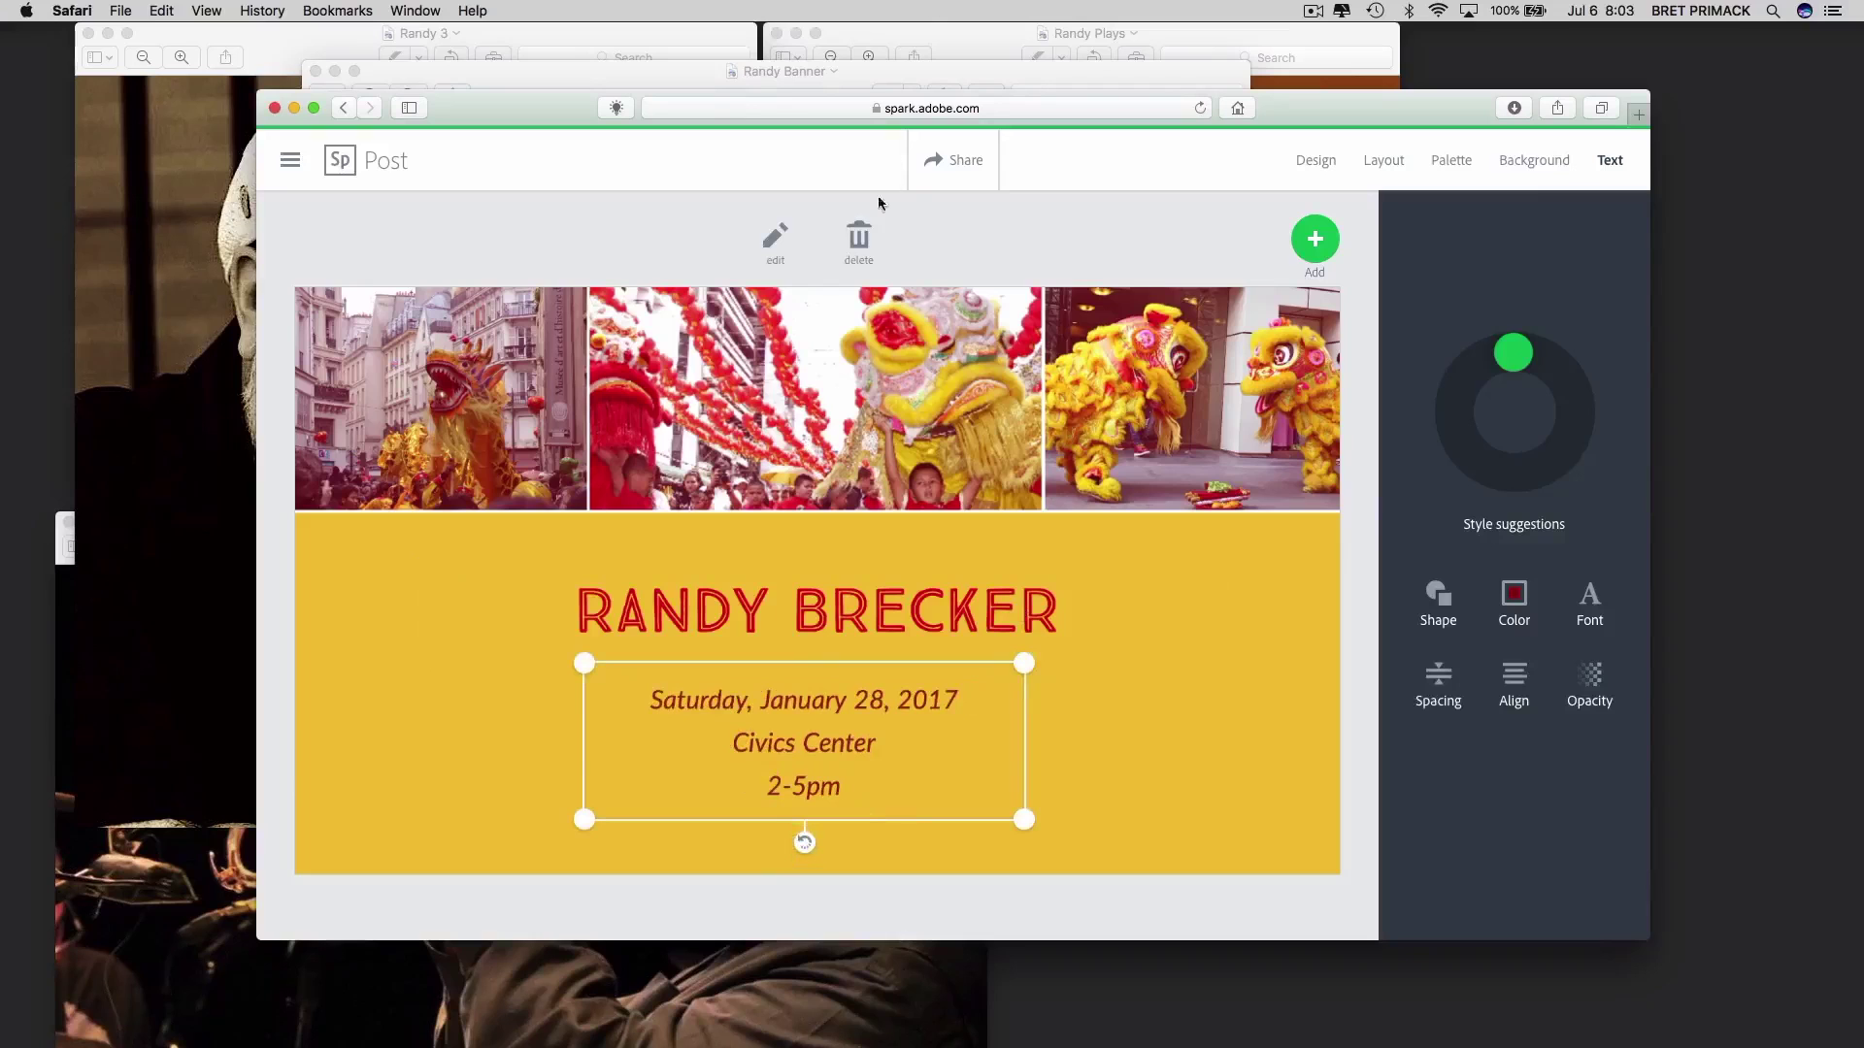
click(858, 243)
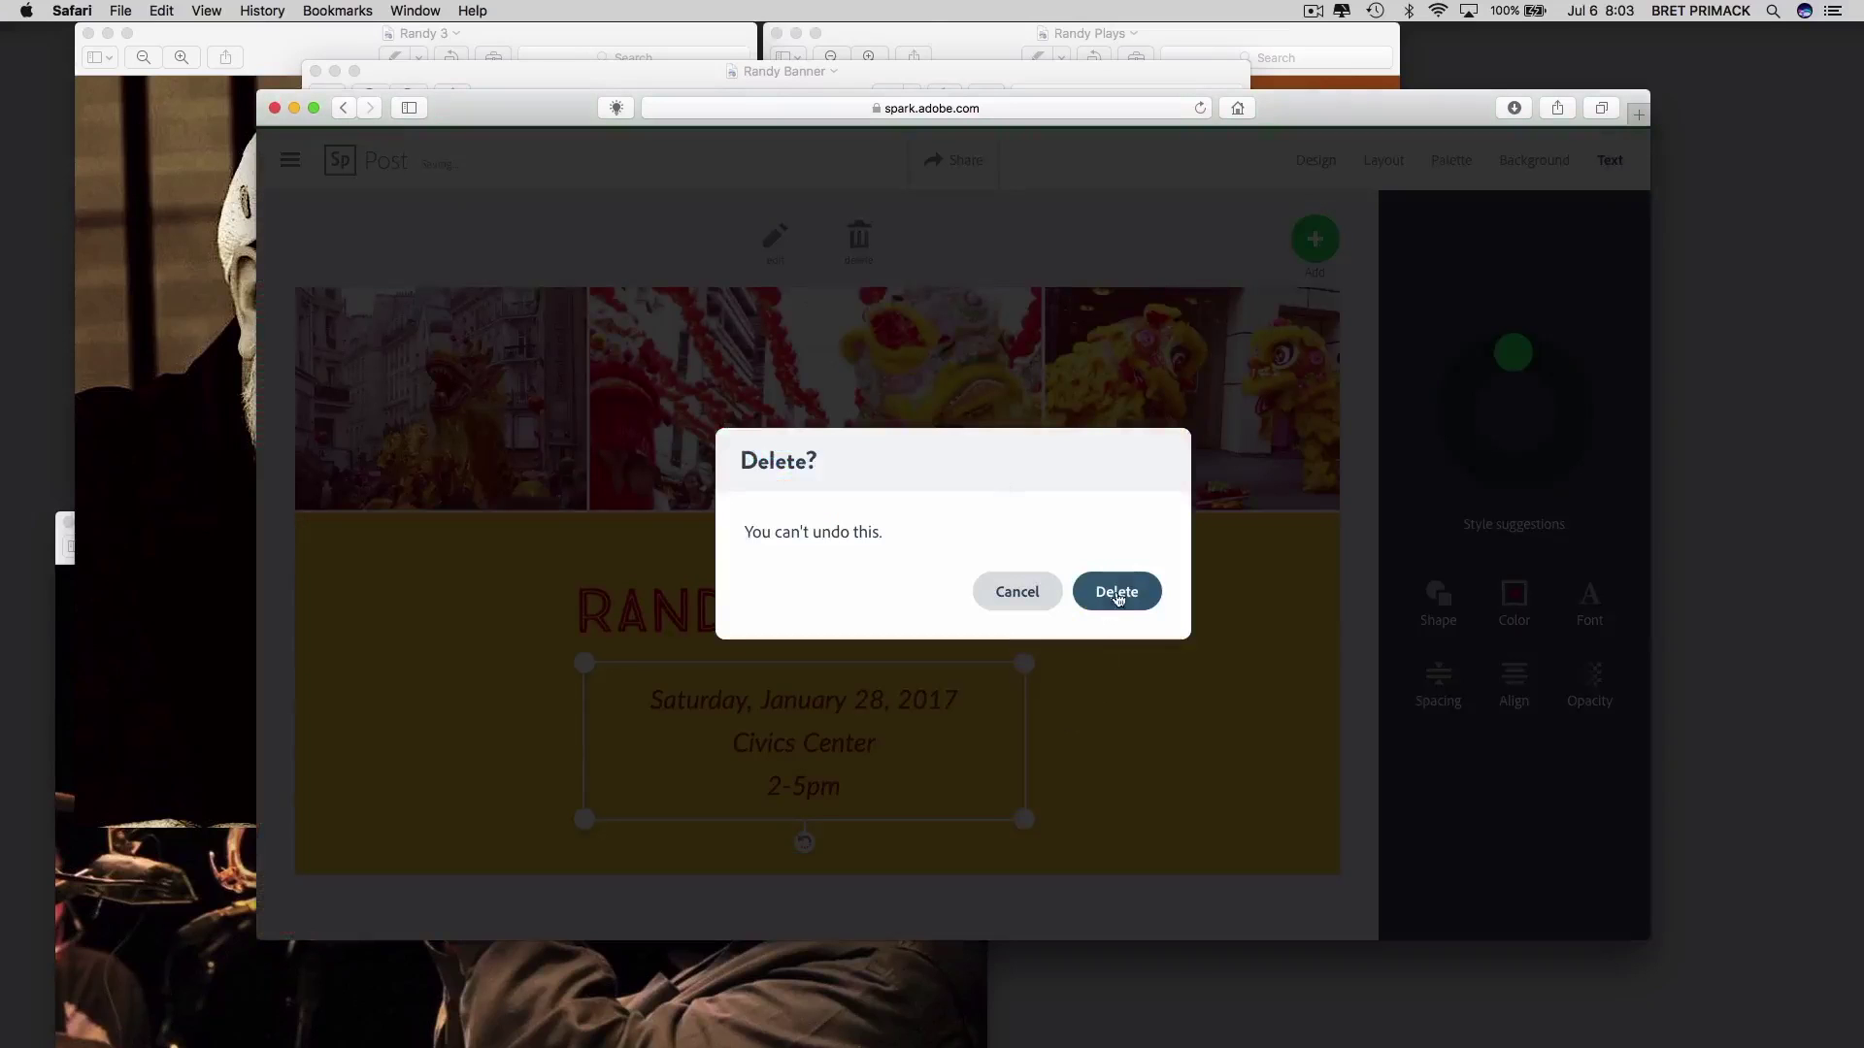
click(1116, 592)
drag(736, 624, 747, 674)
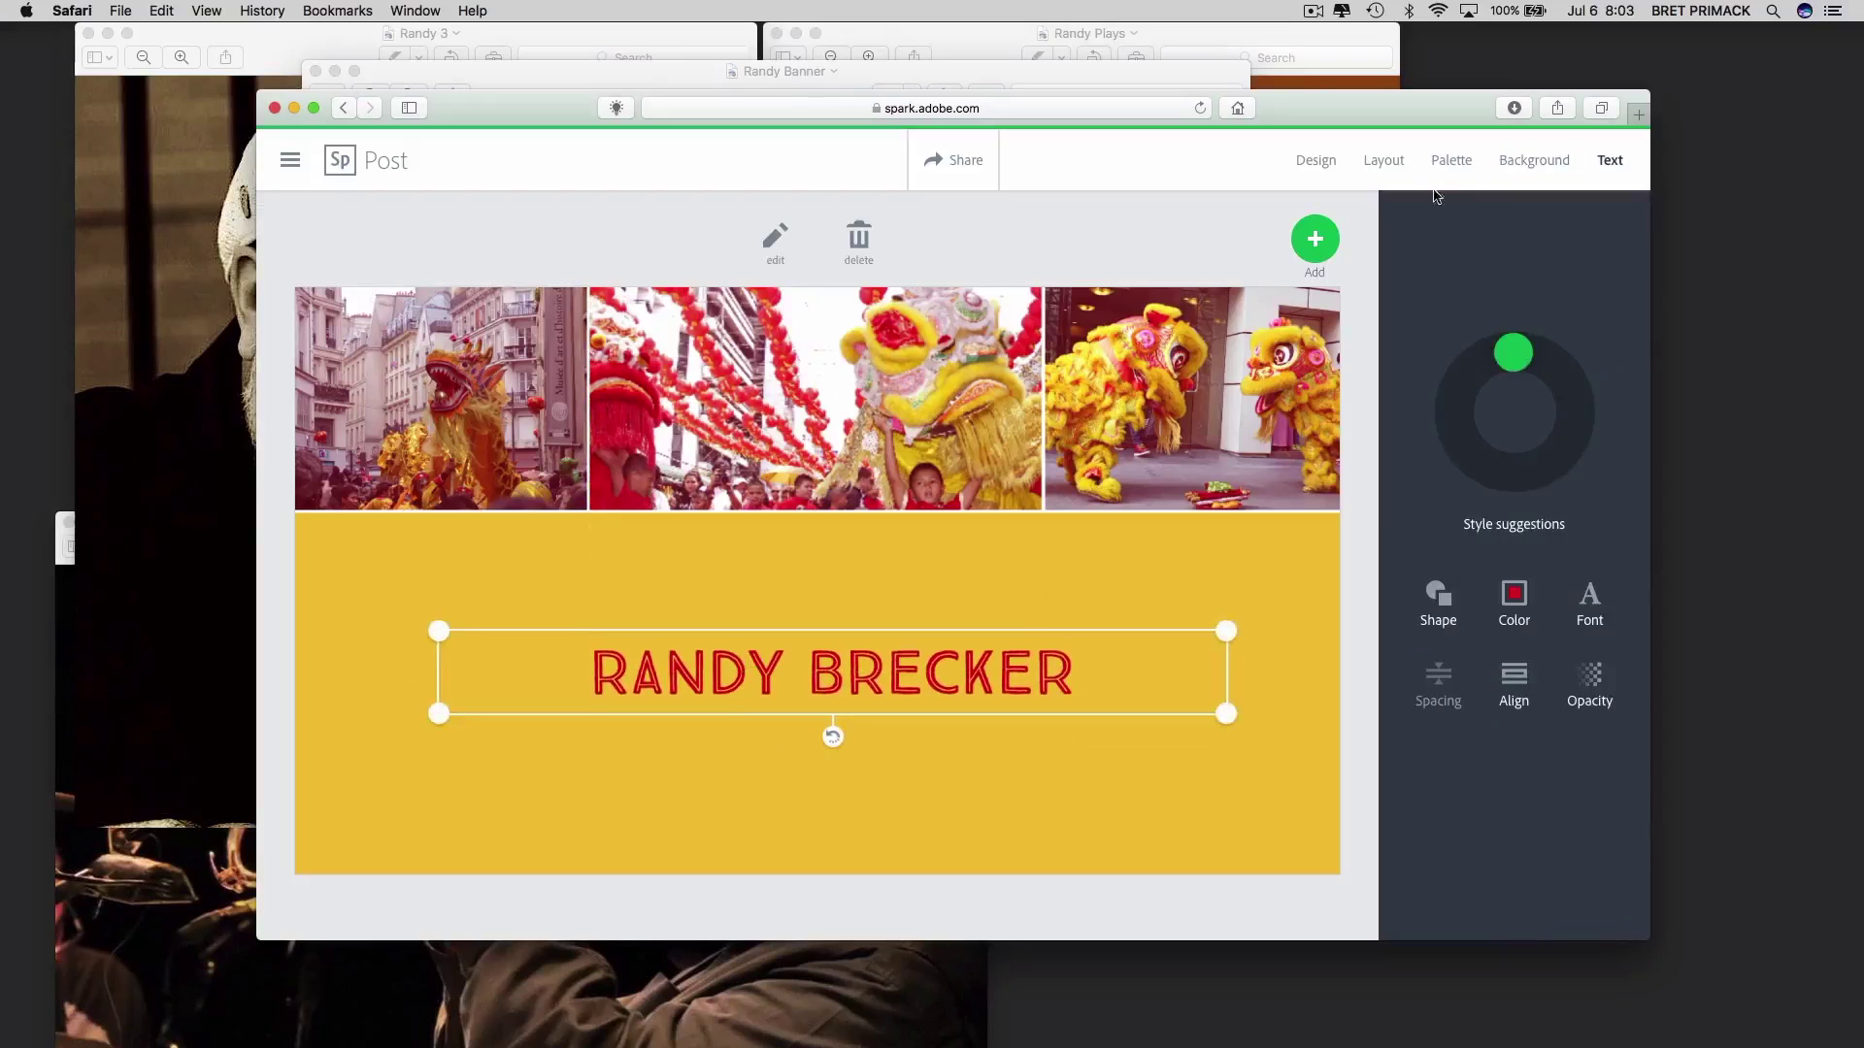
click(1318, 160)
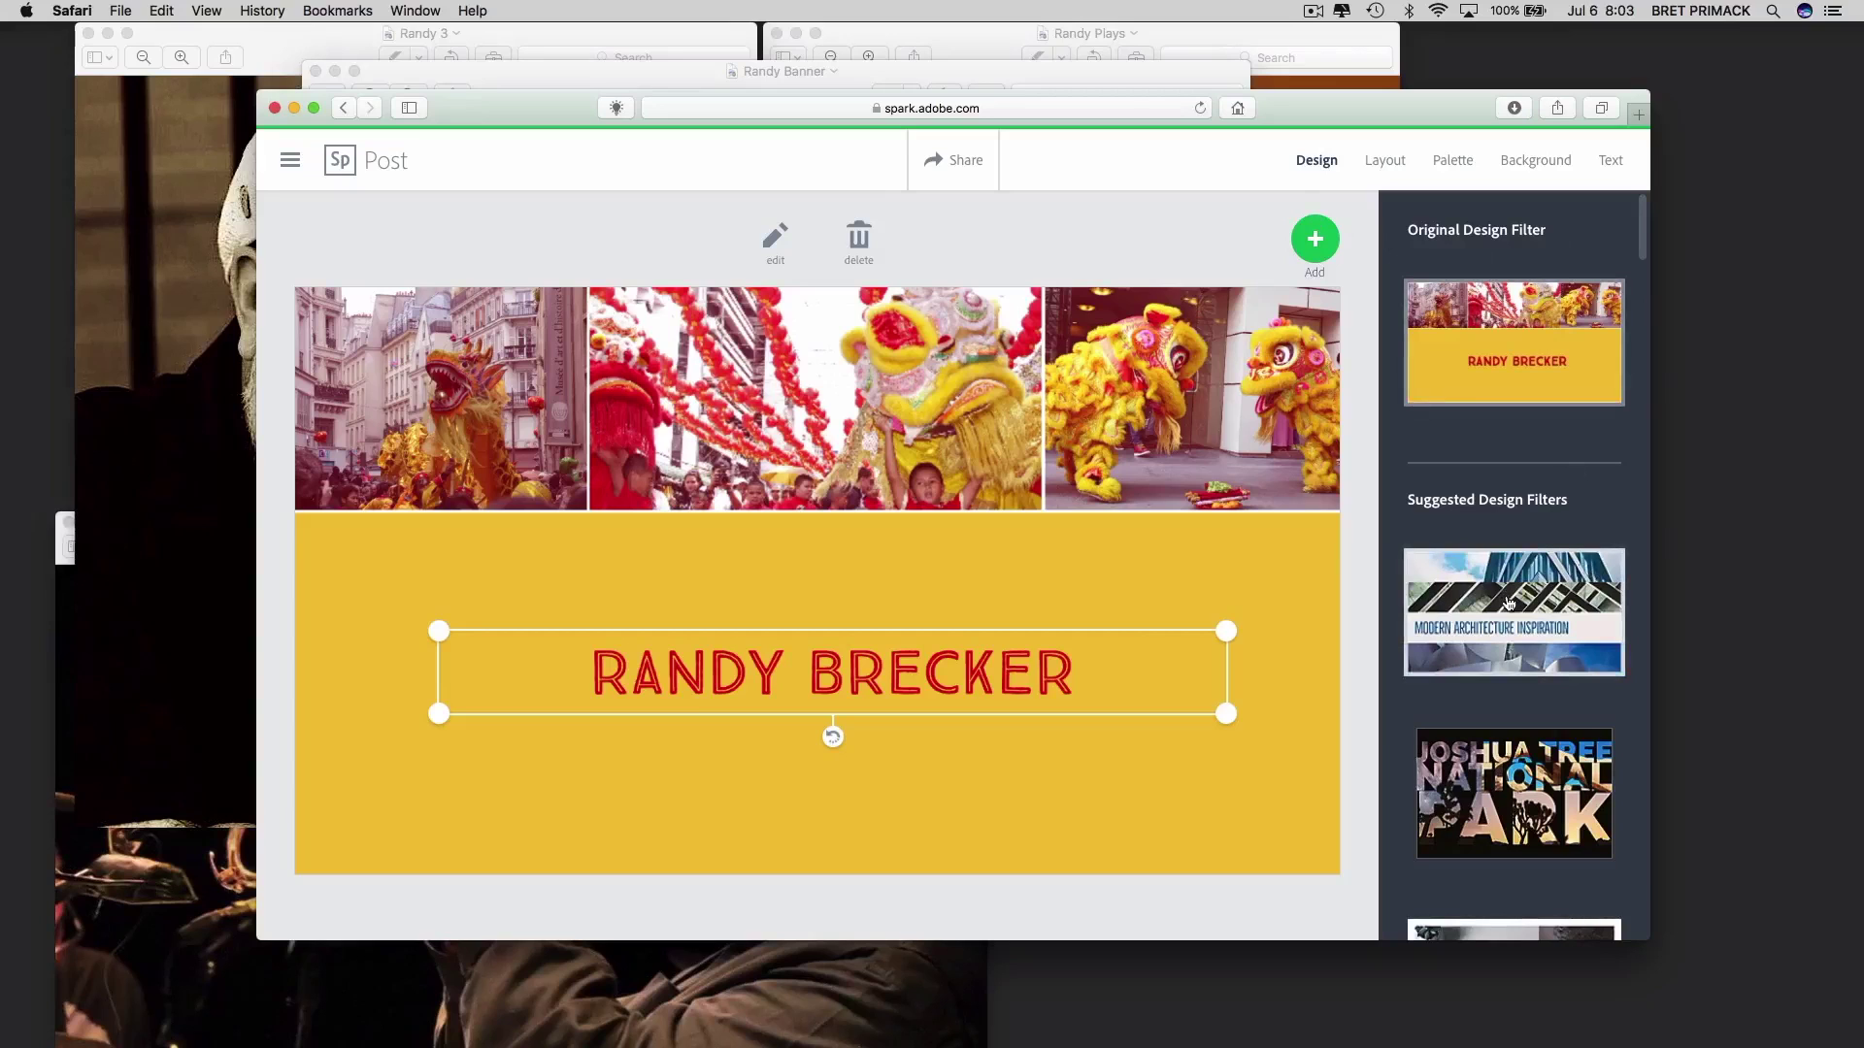
click(1508, 603)
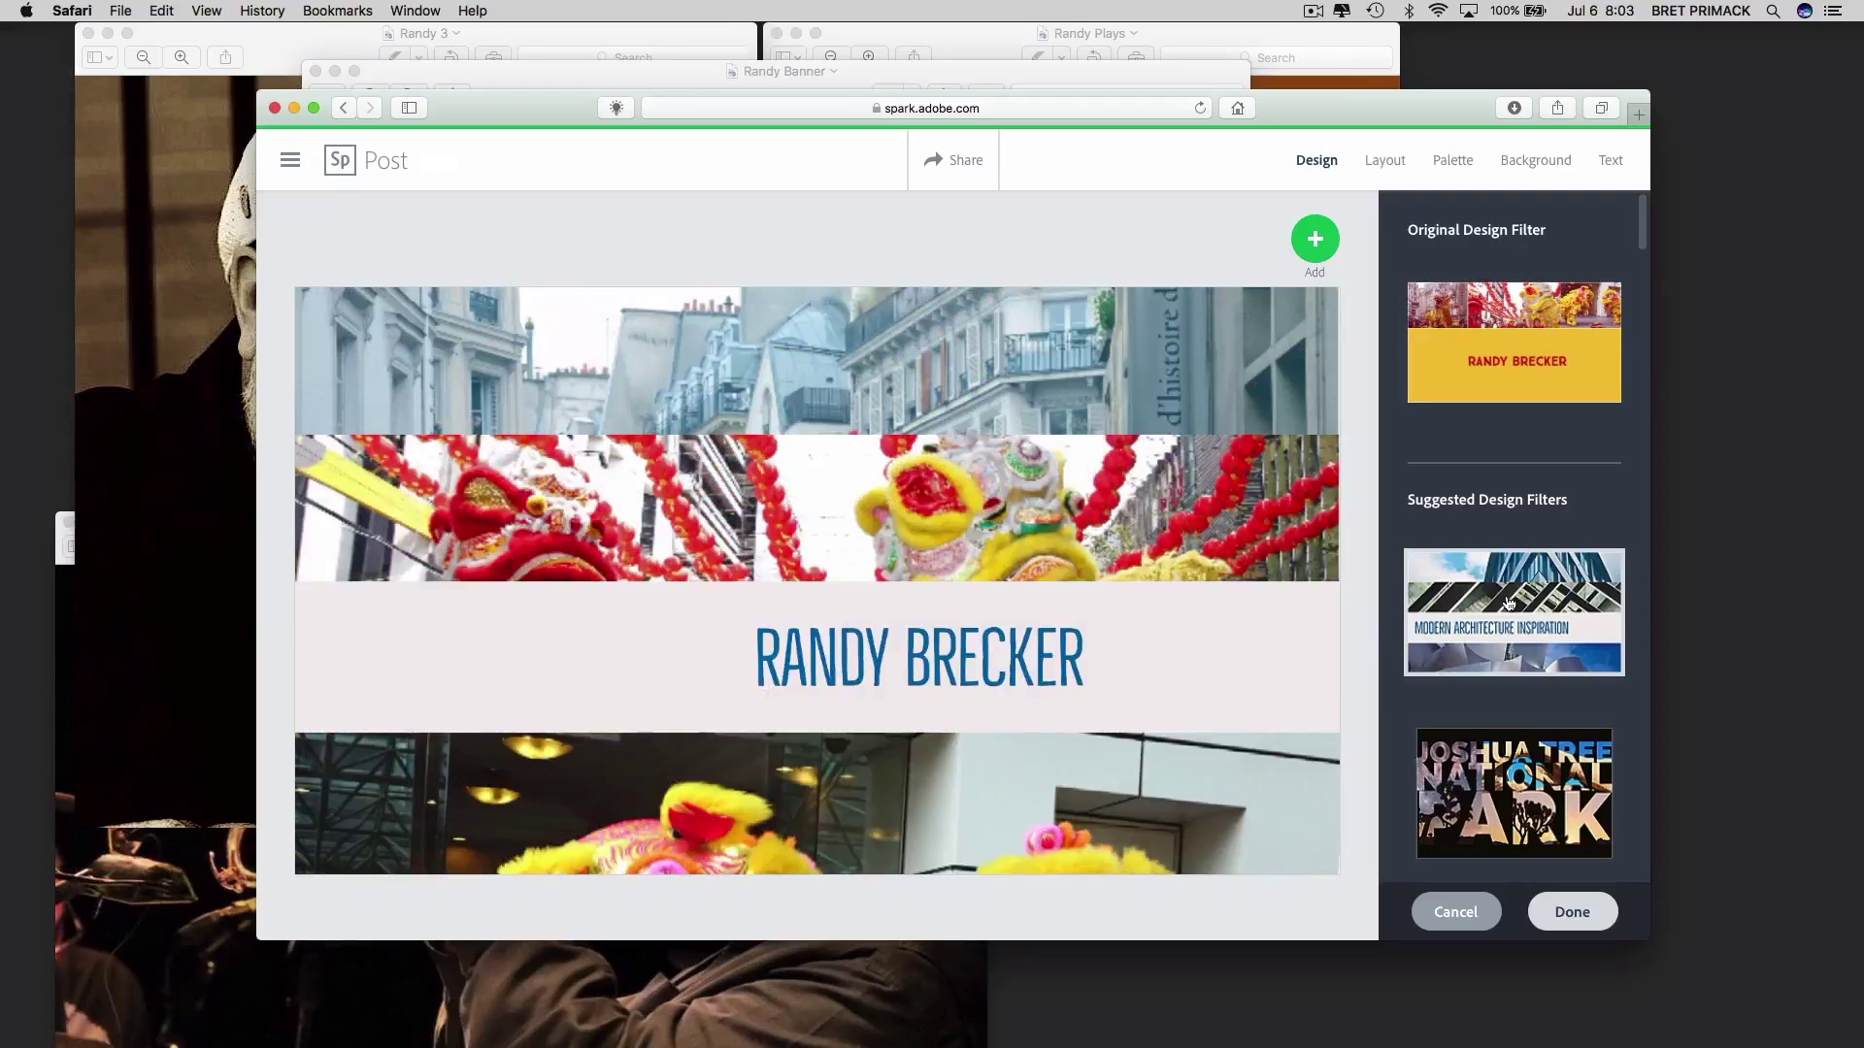
click(1463, 347)
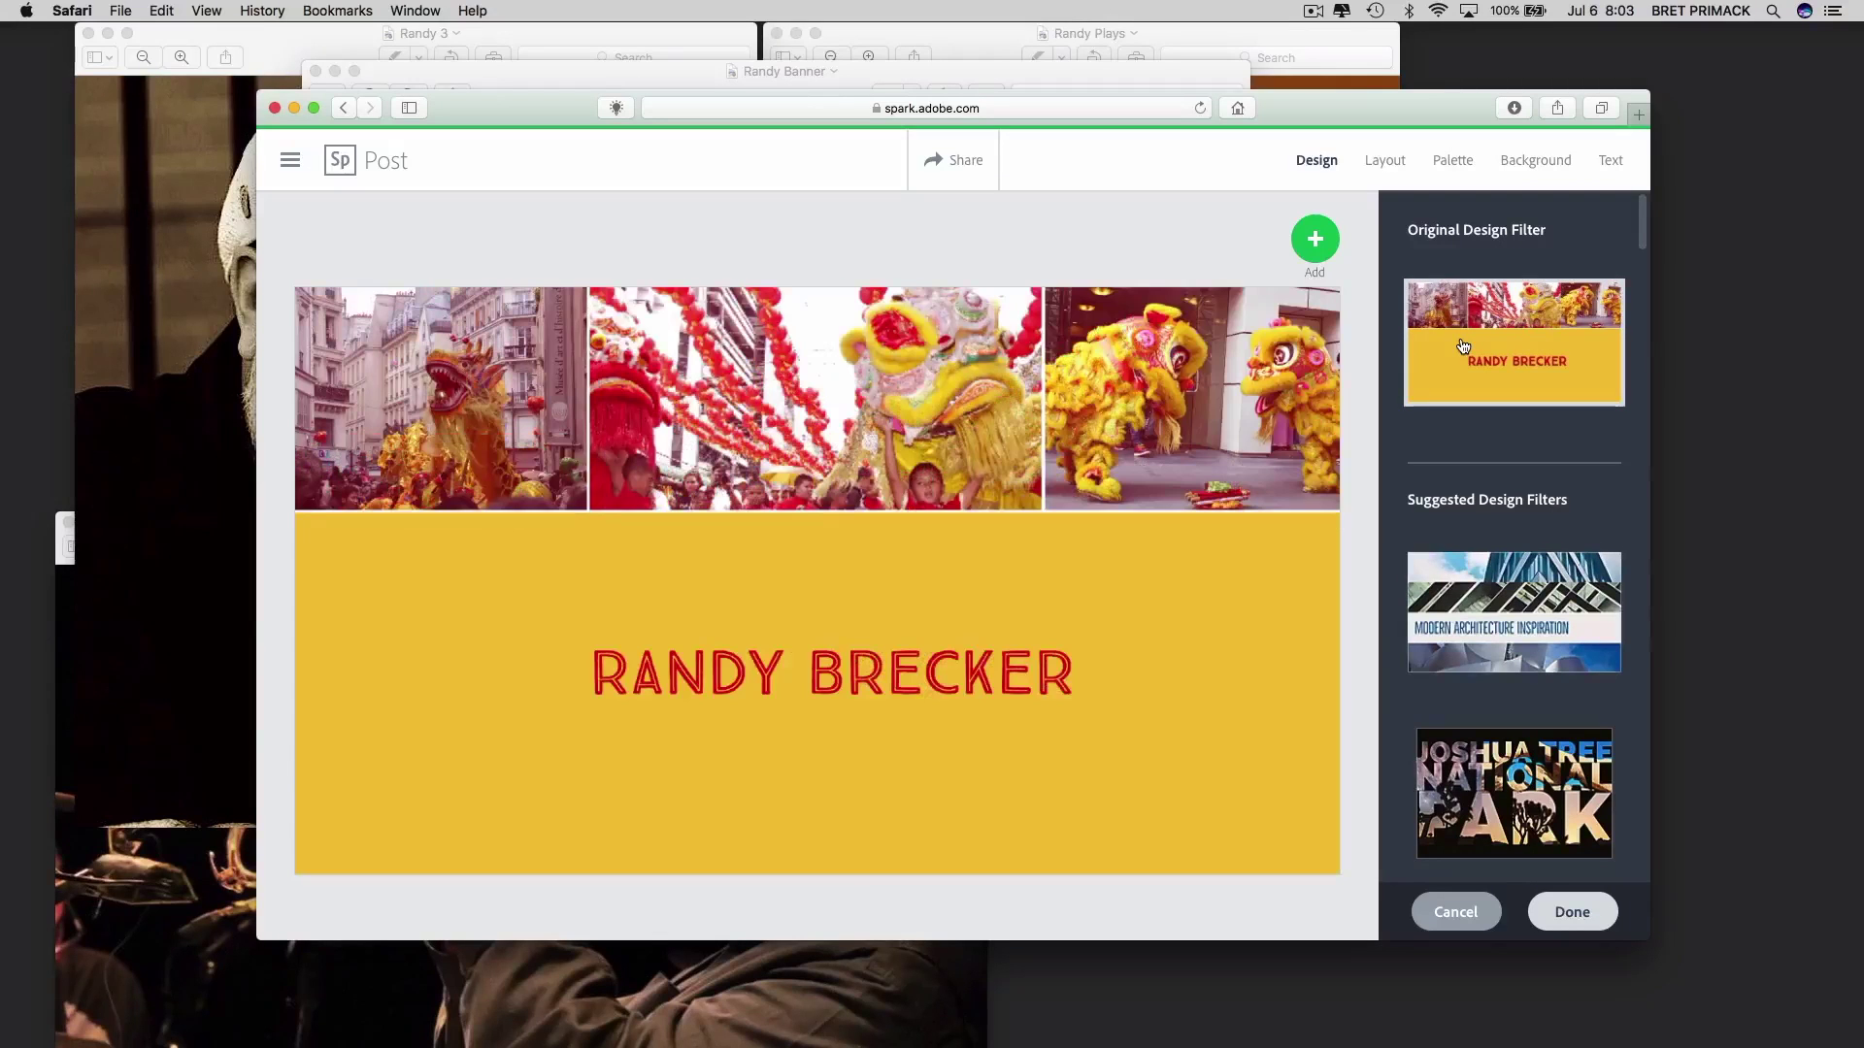
Replace the first photo with the Randy 1 image uploaded from the Desktop
click(431, 380)
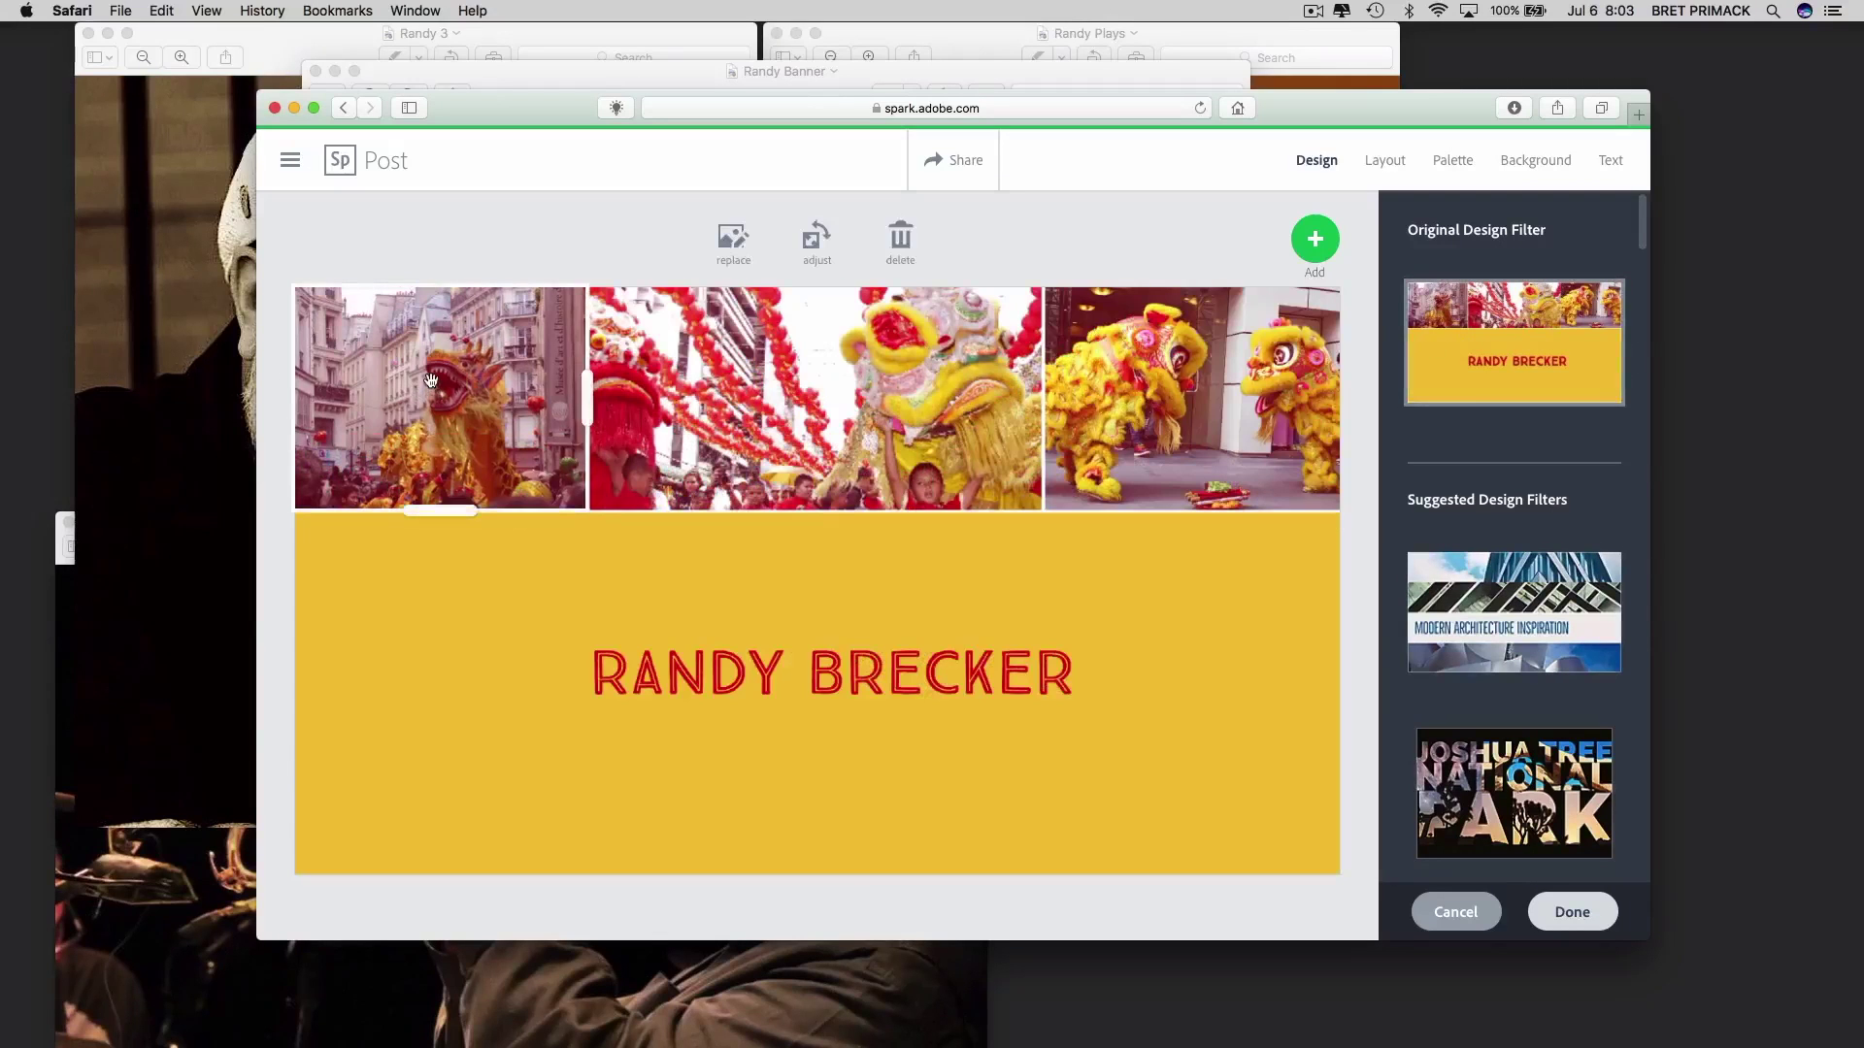
click(735, 238)
click(1530, 289)
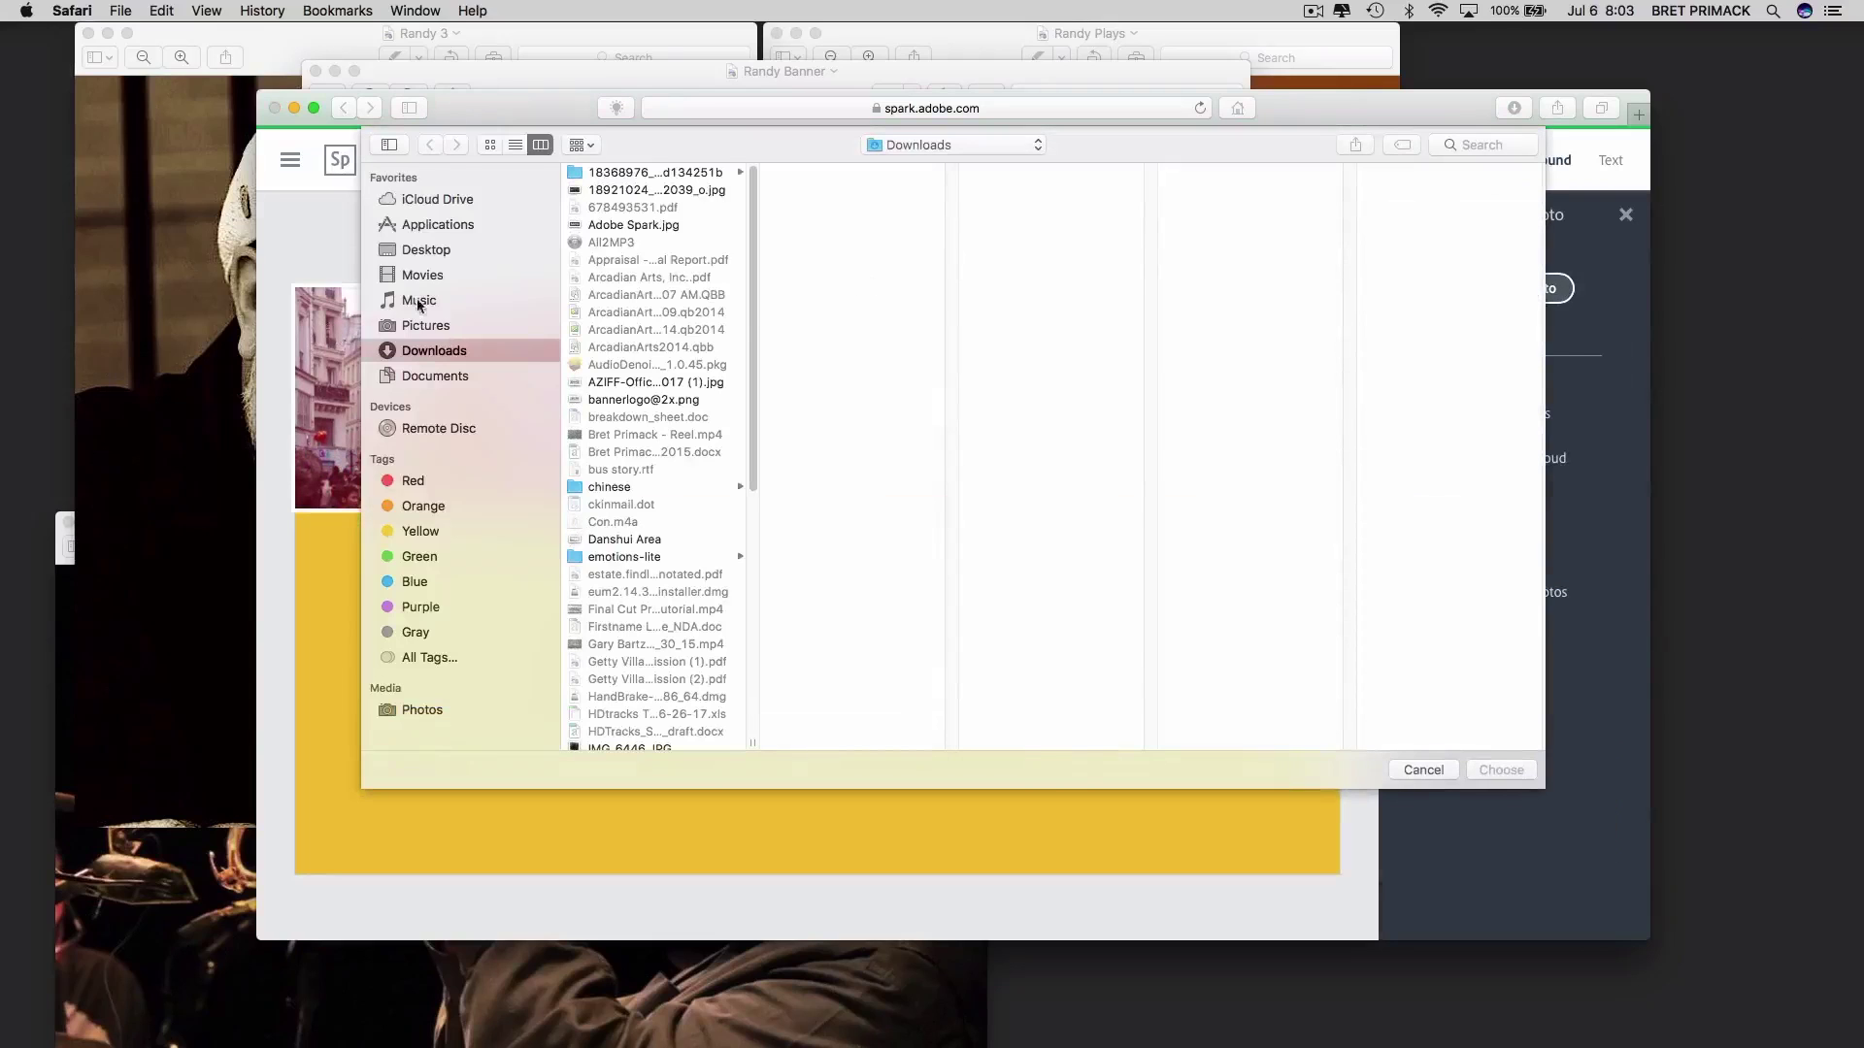
click(431, 250)
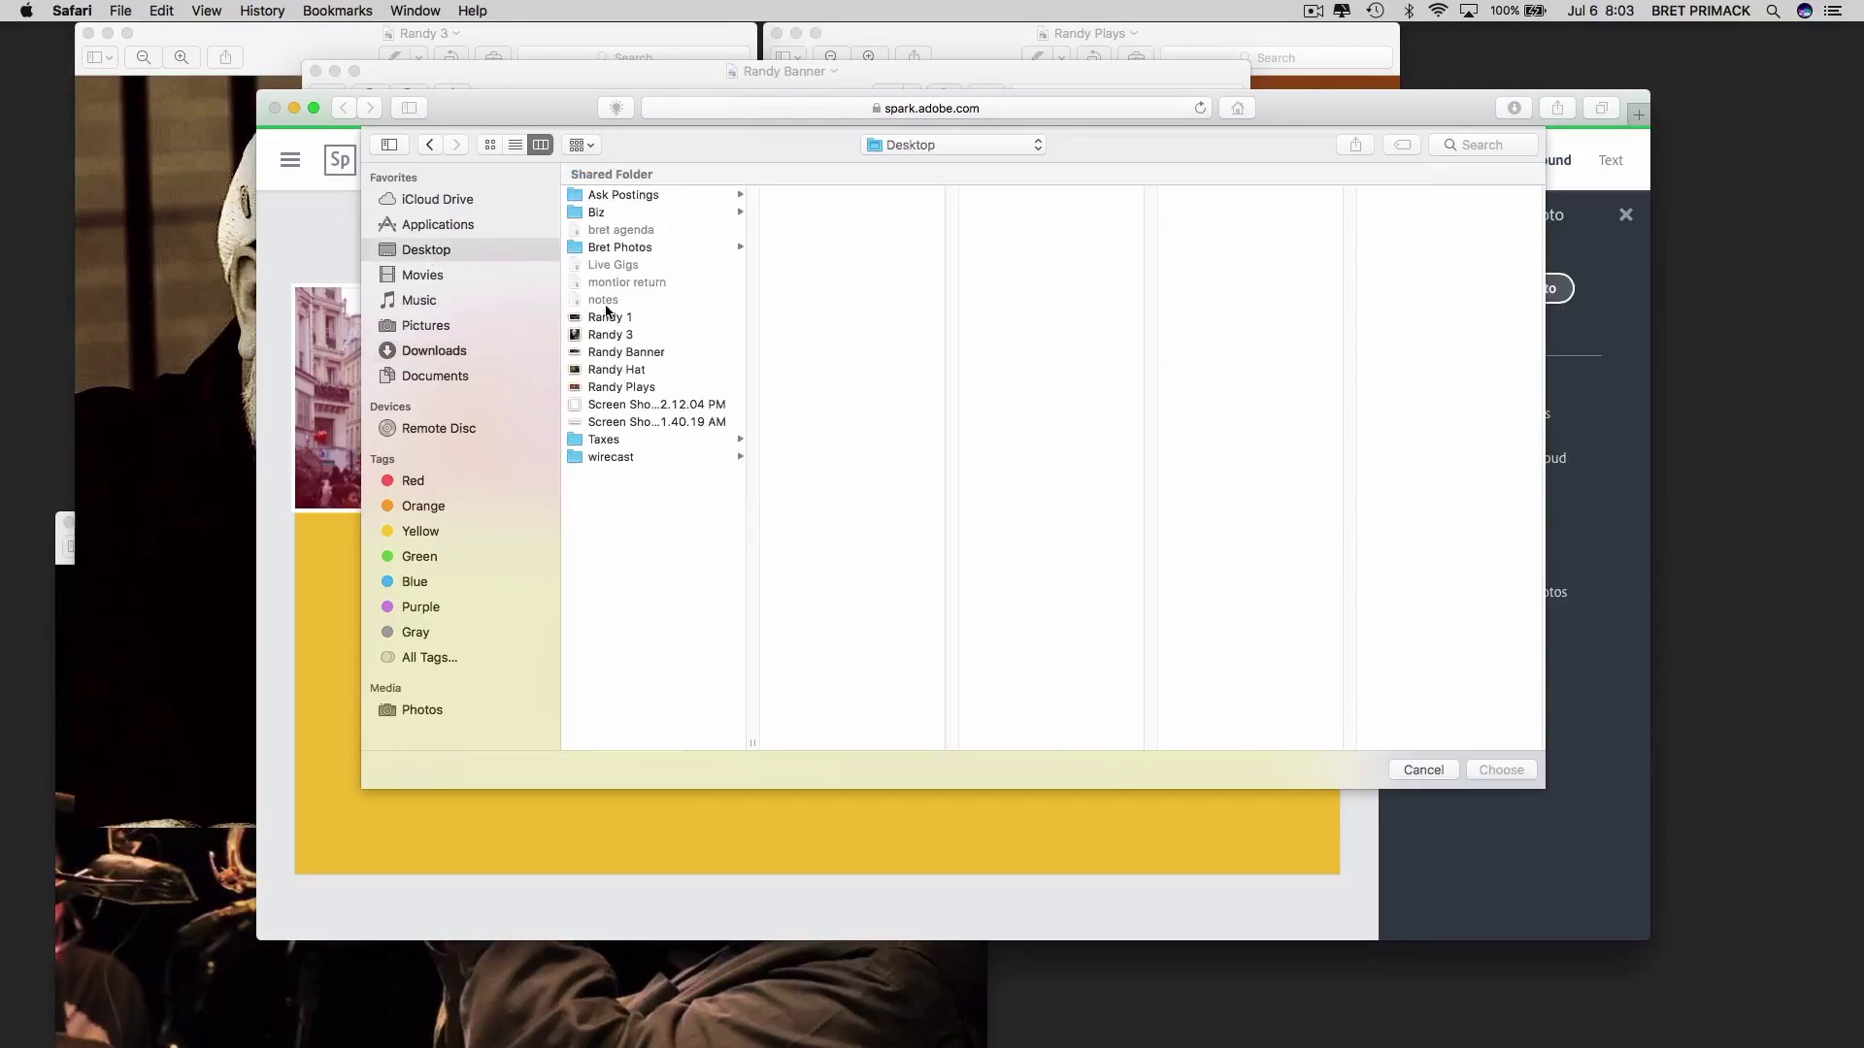
click(605, 316)
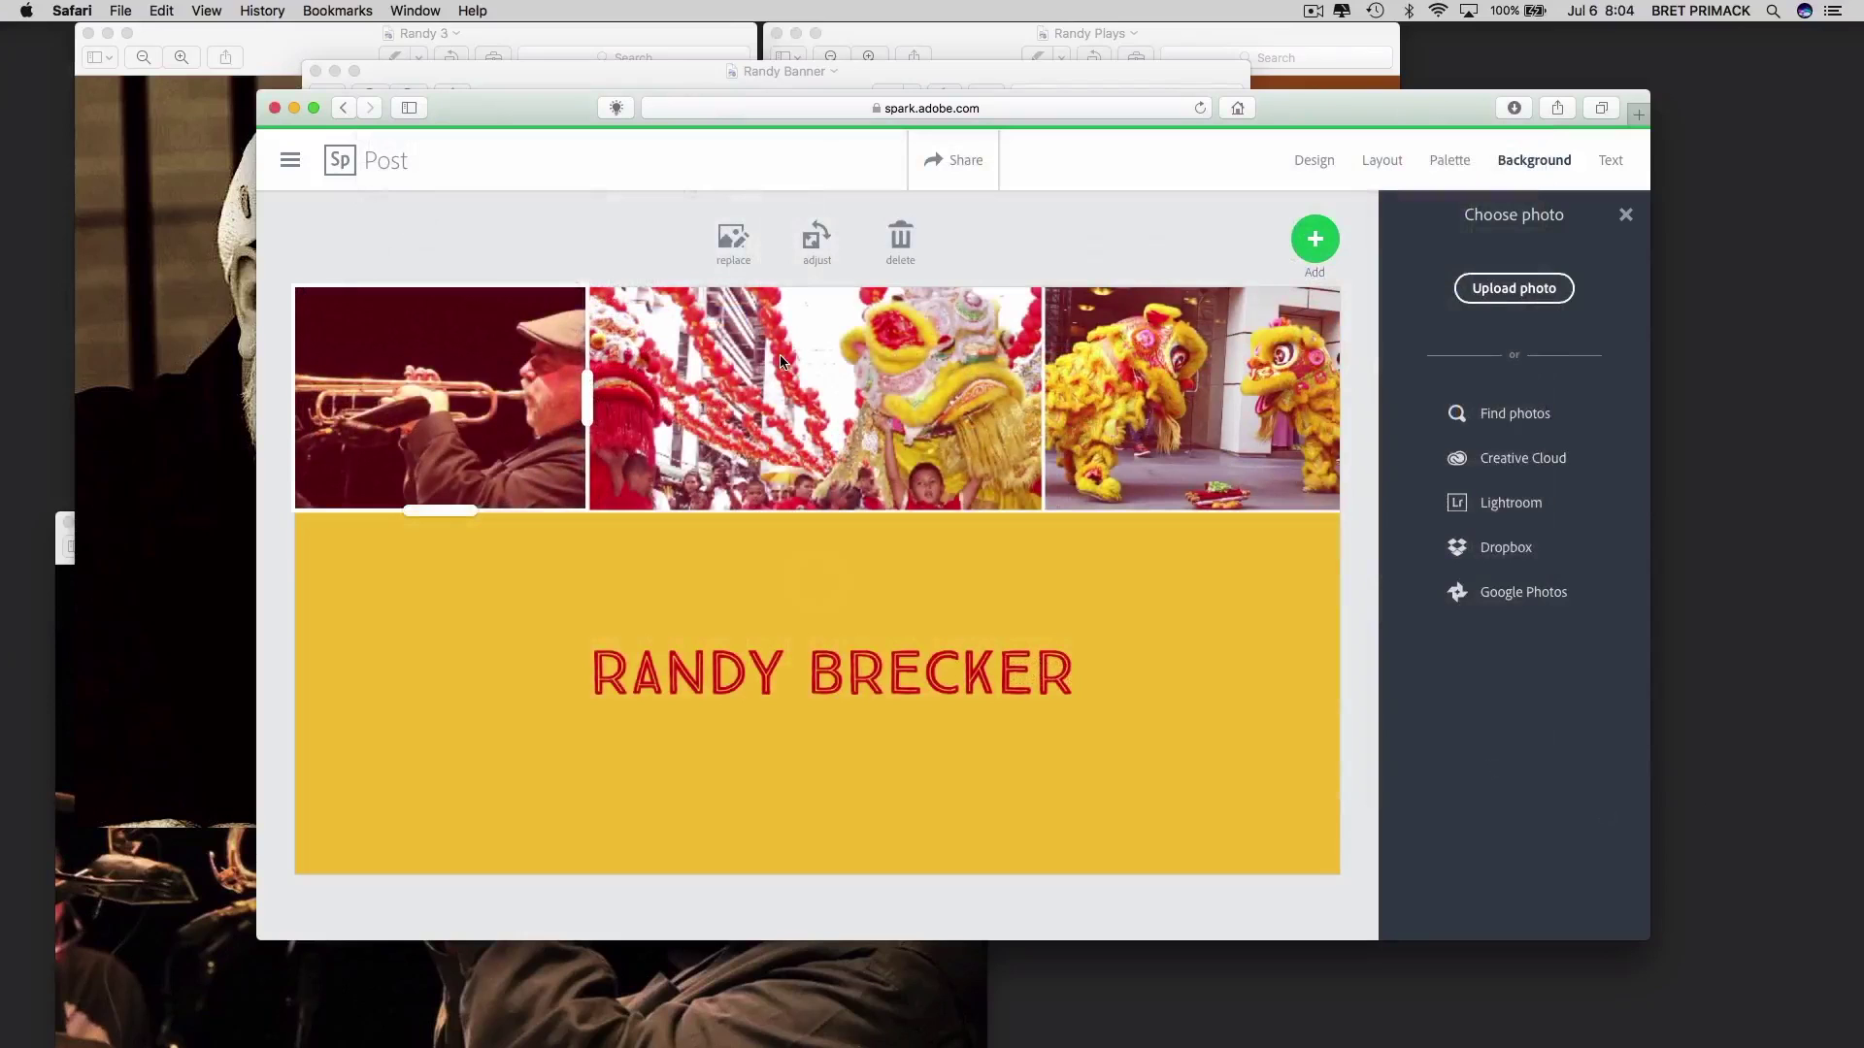
Delete the trumpet photo, leaving the two lion-dance photos
click(782, 361)
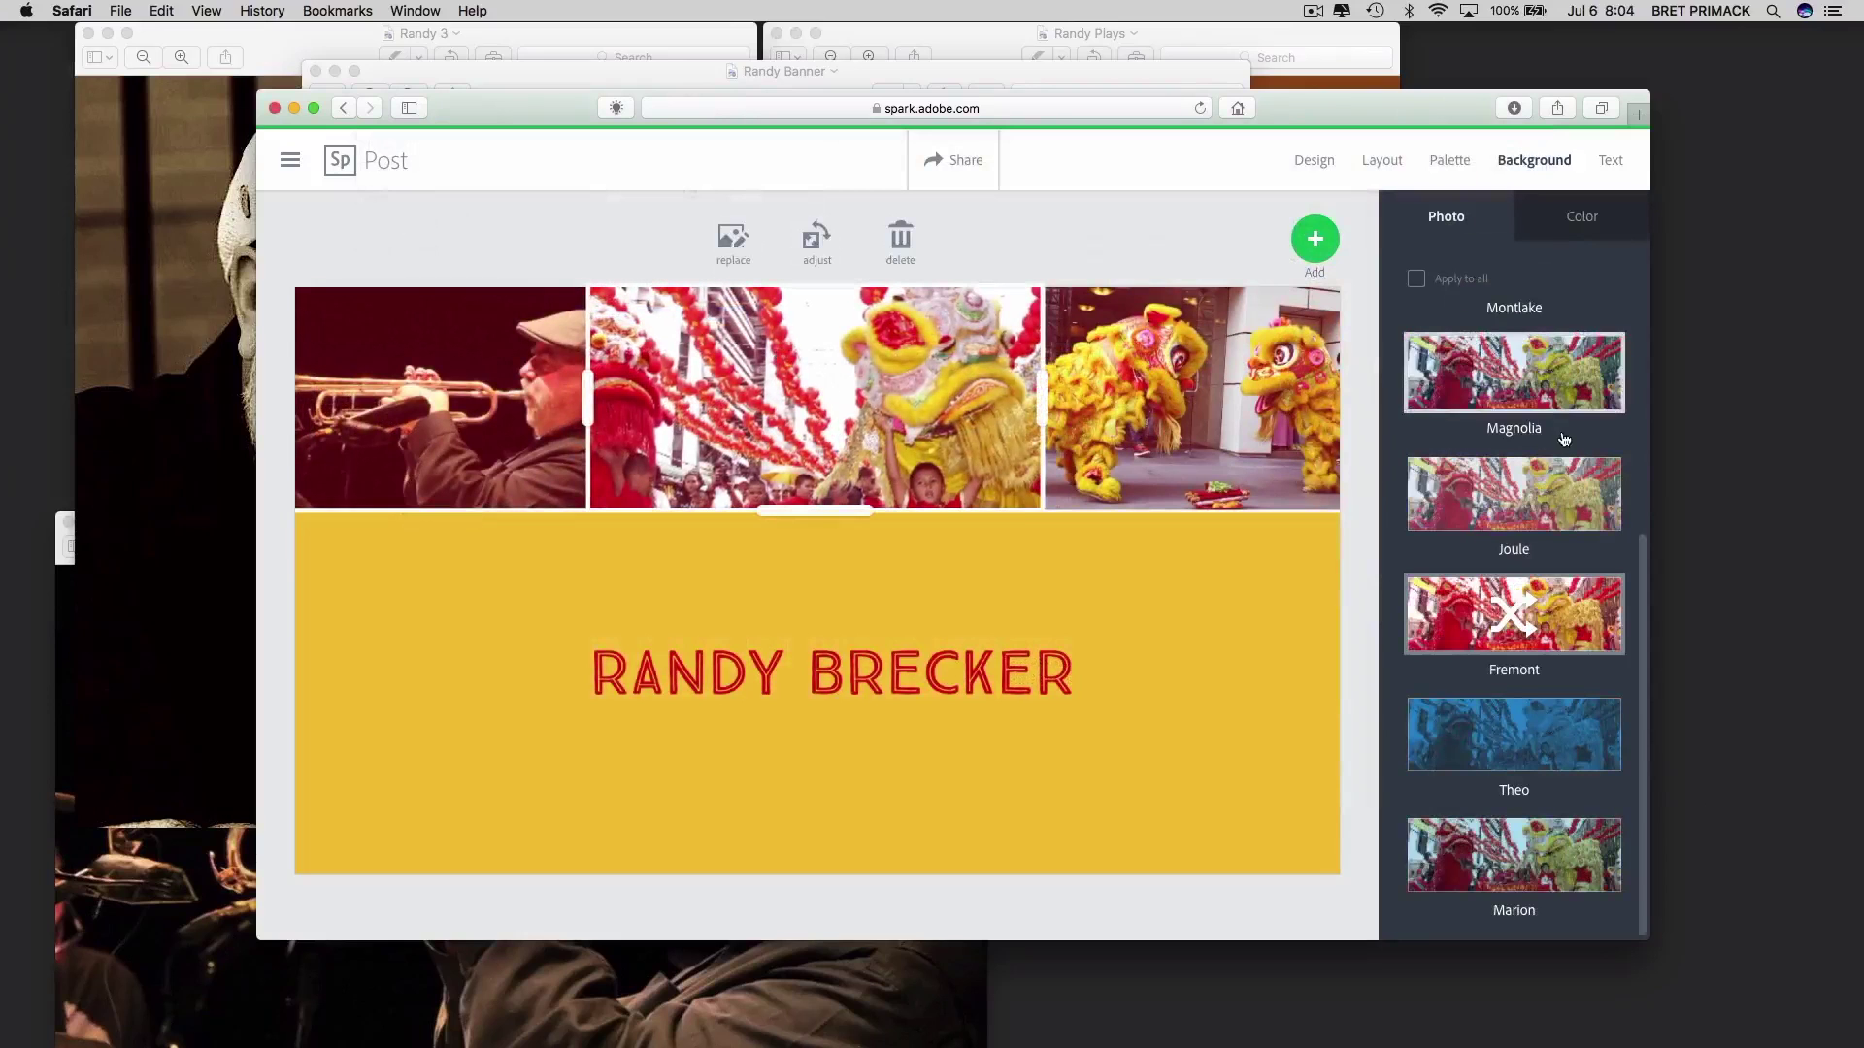
click(490, 401)
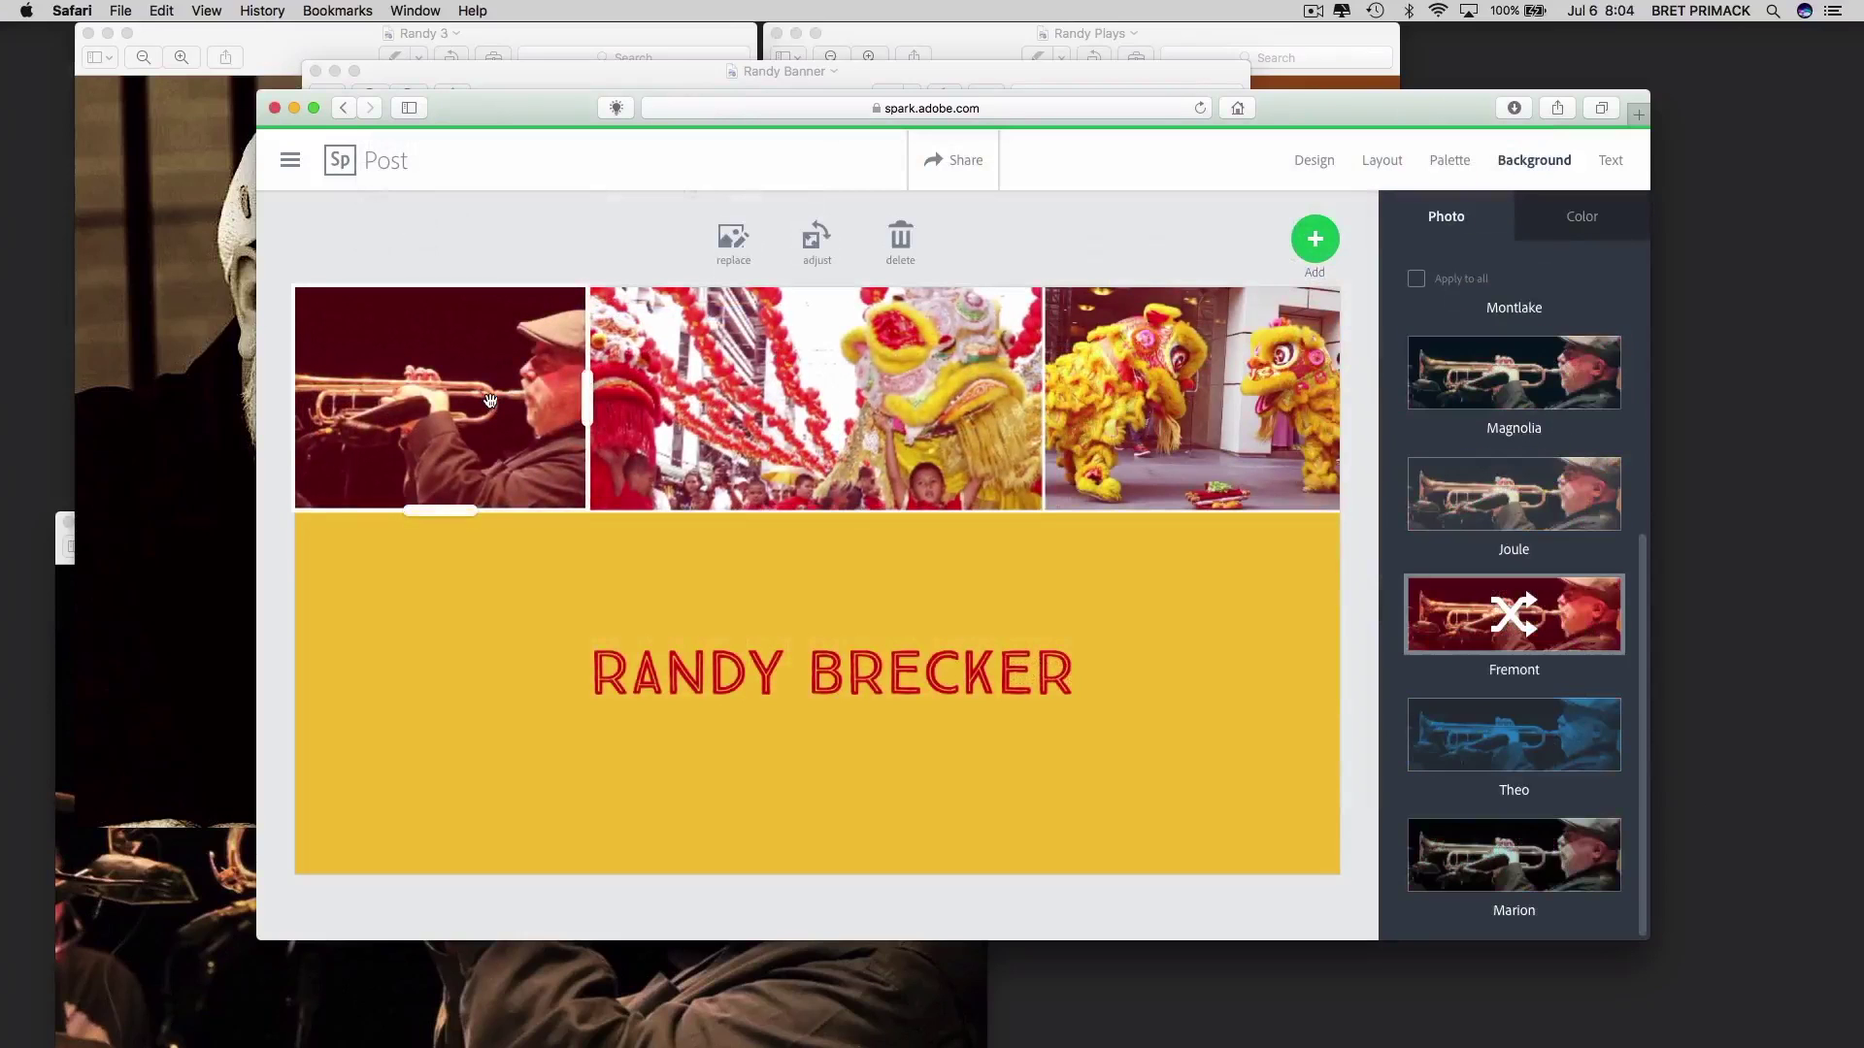
click(895, 243)
click(1122, 593)
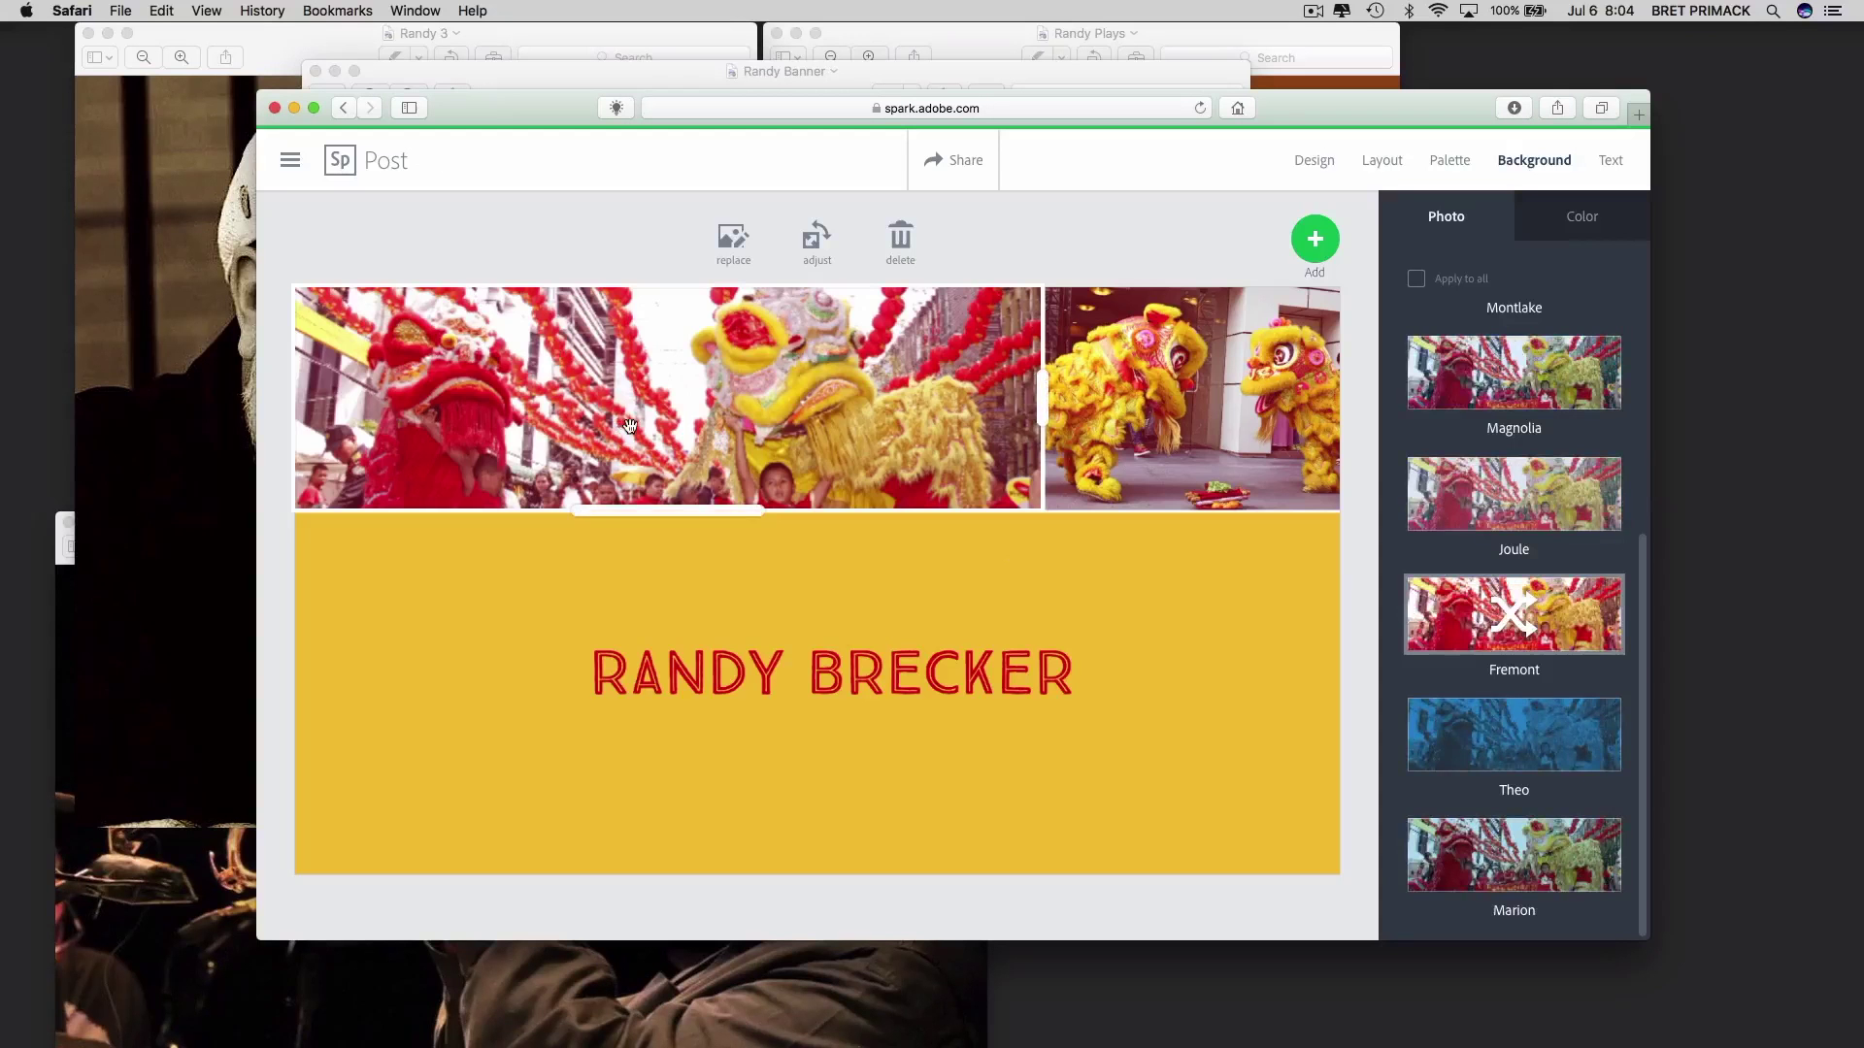
click(728, 240)
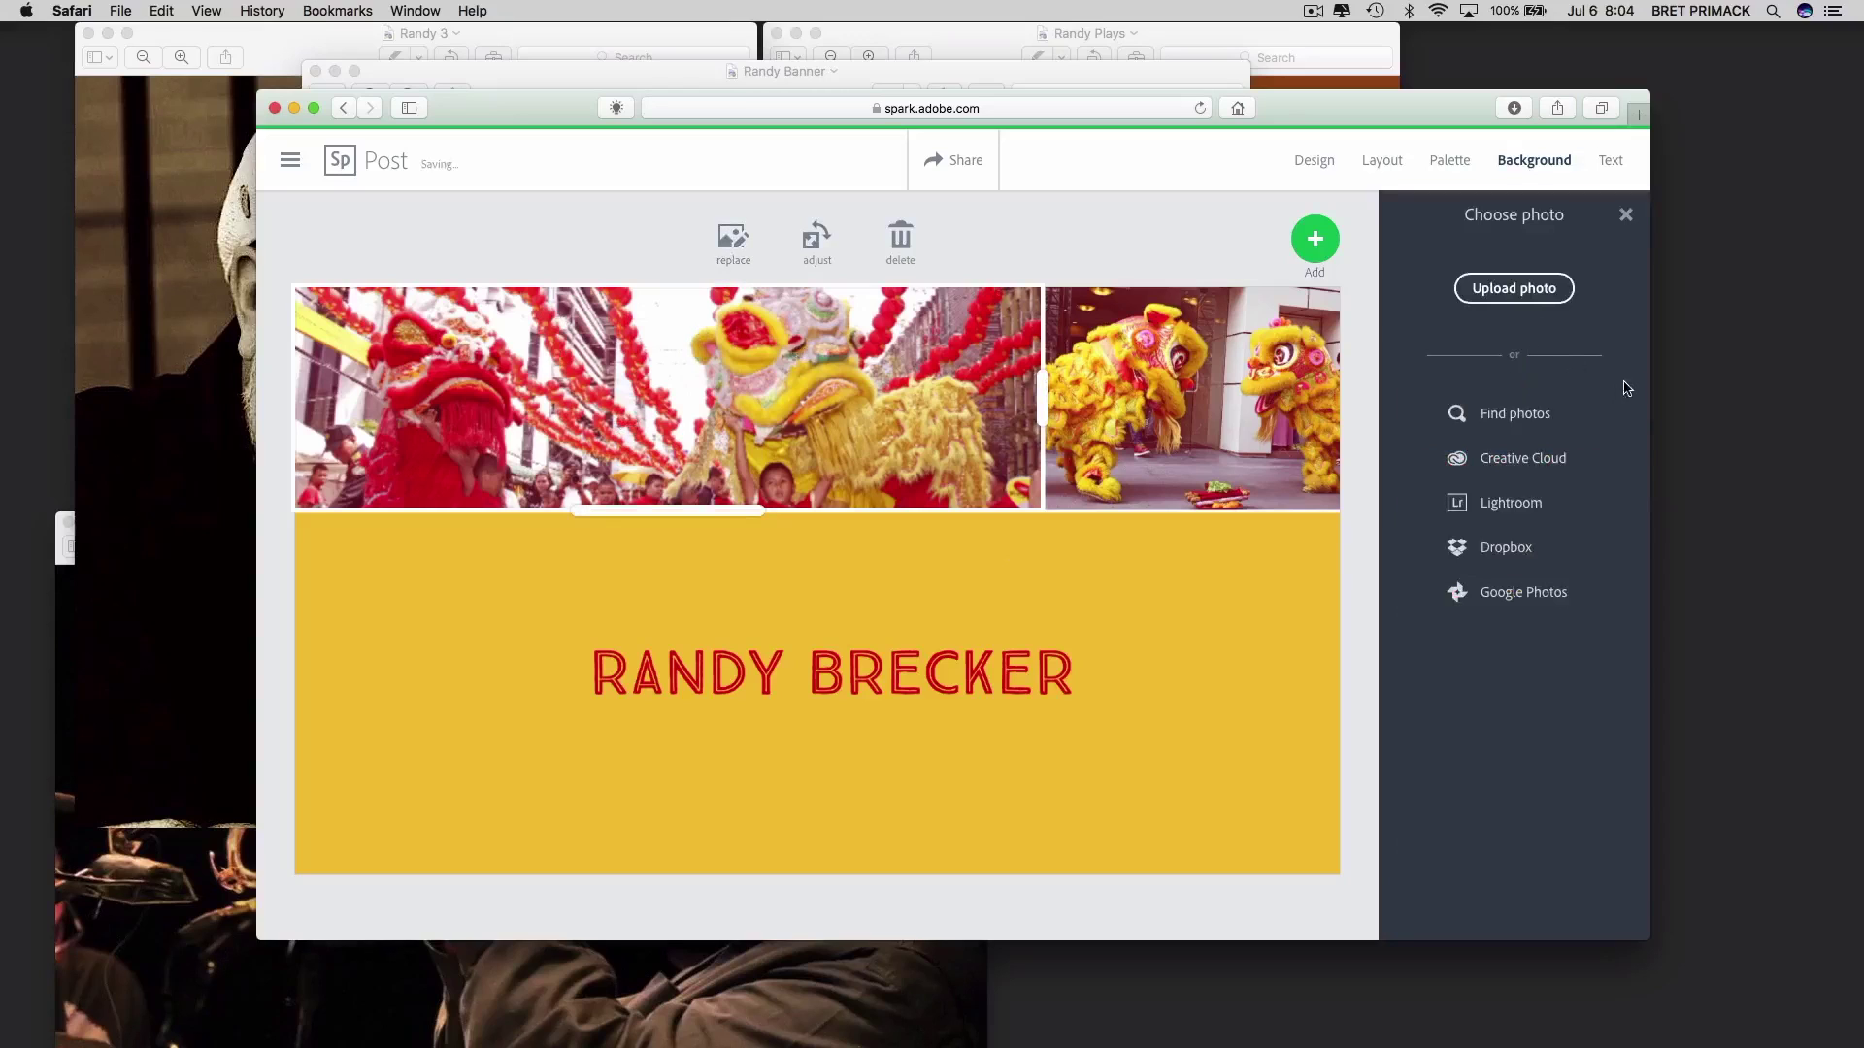
Upload the trumpet close-up into the large slot and shift it upward
click(1543, 291)
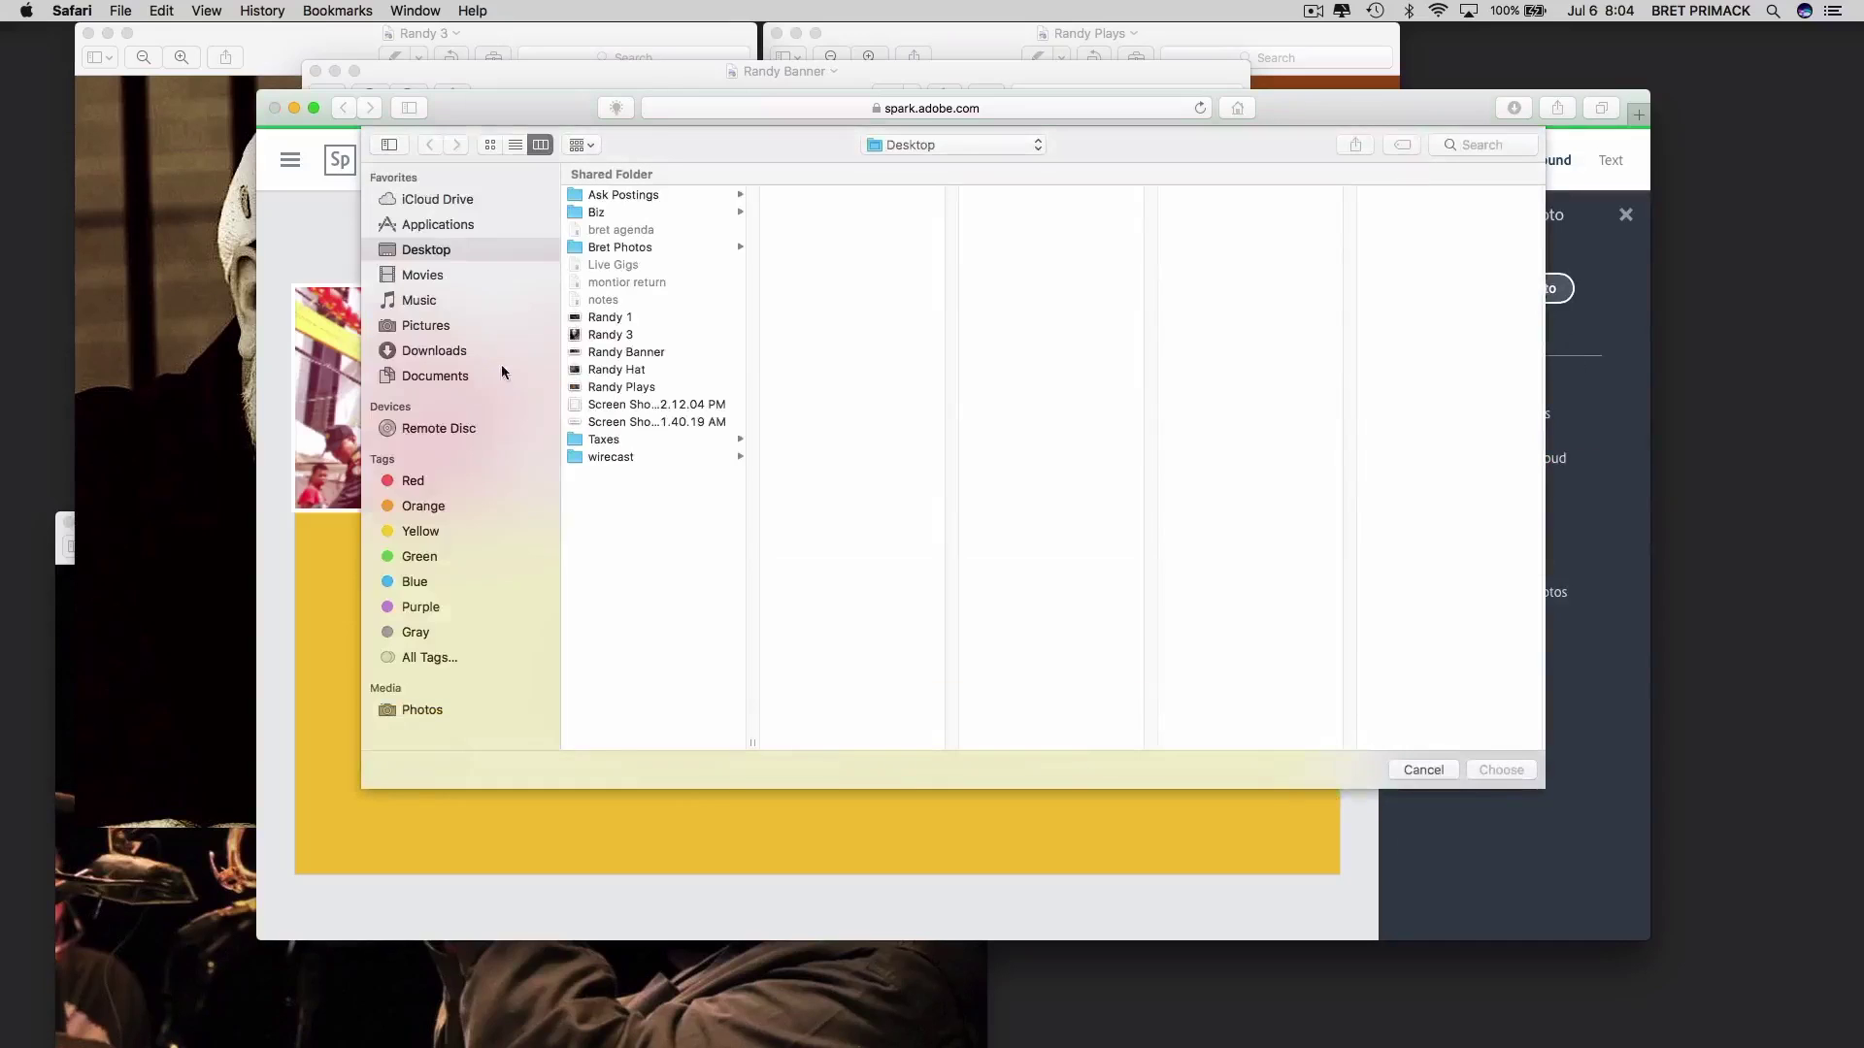
click(610, 318)
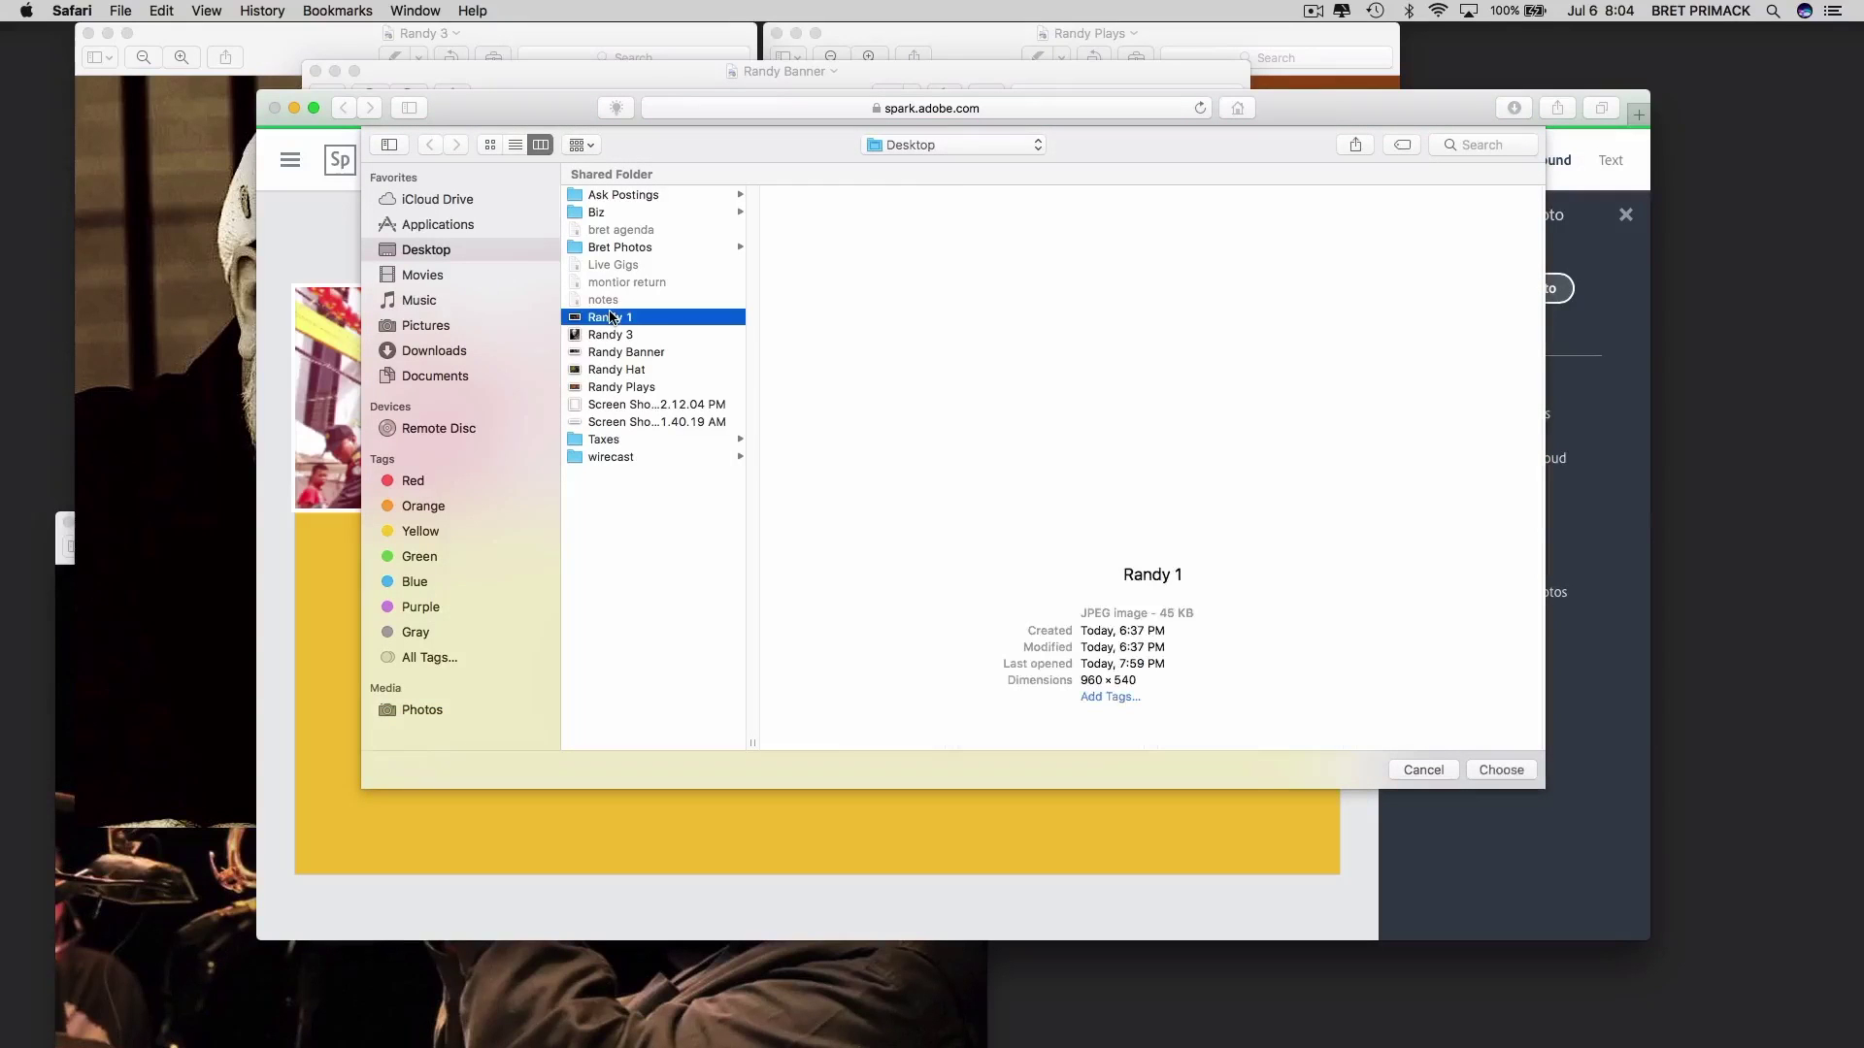
click(1501, 769)
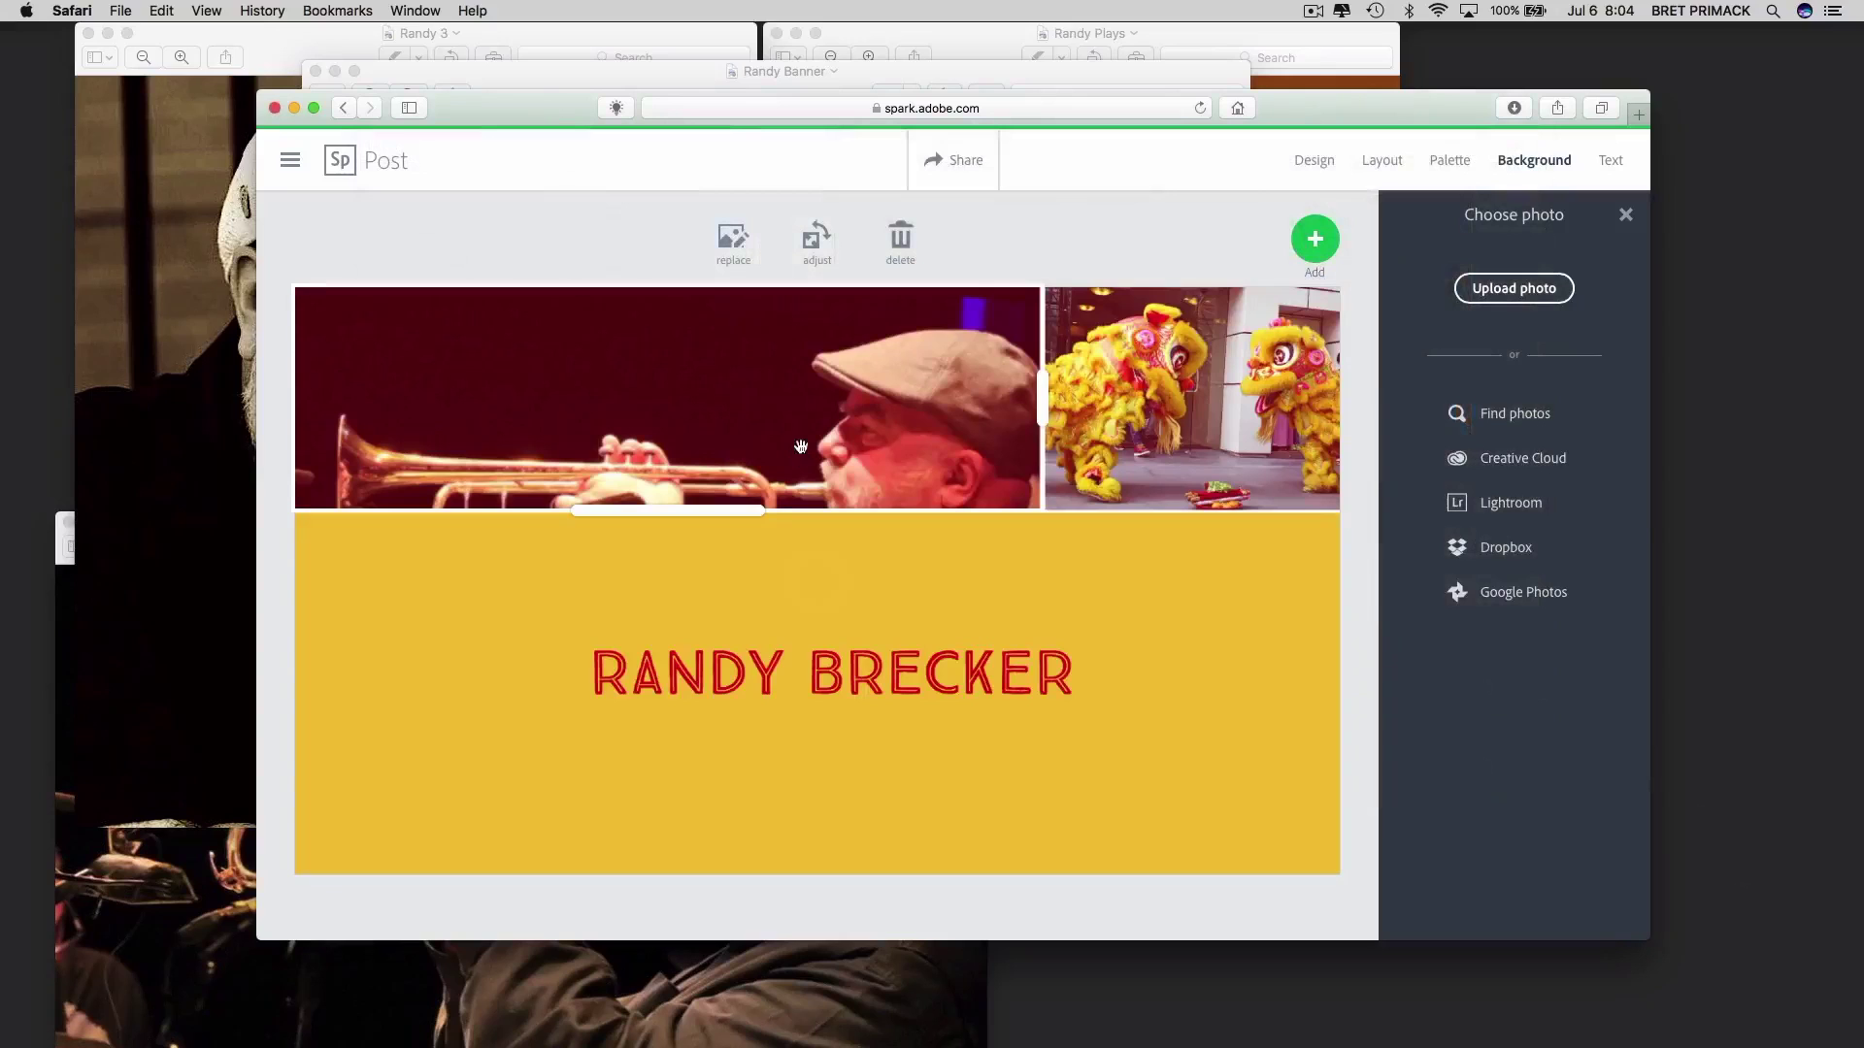
drag(798, 455, 774, 392)
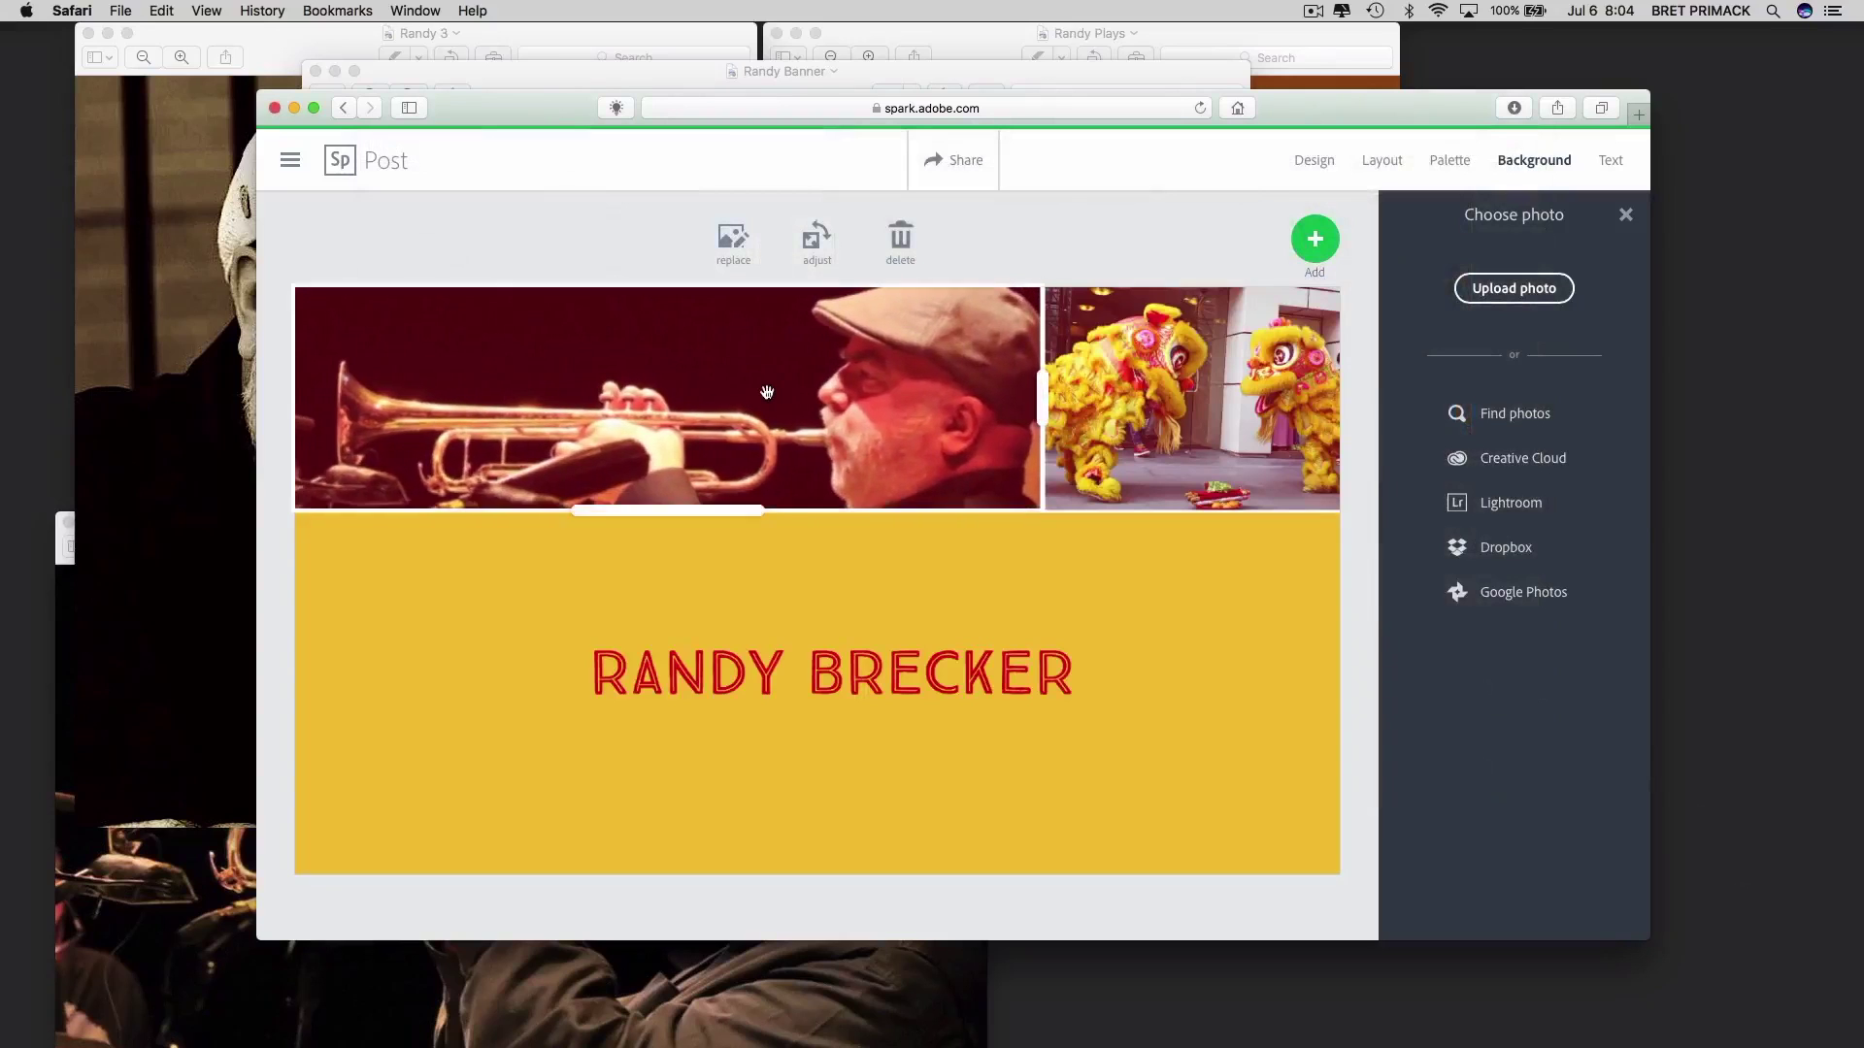
Replace the right-hand lion-dance photo with the Randy Hat cap photo
click(1127, 381)
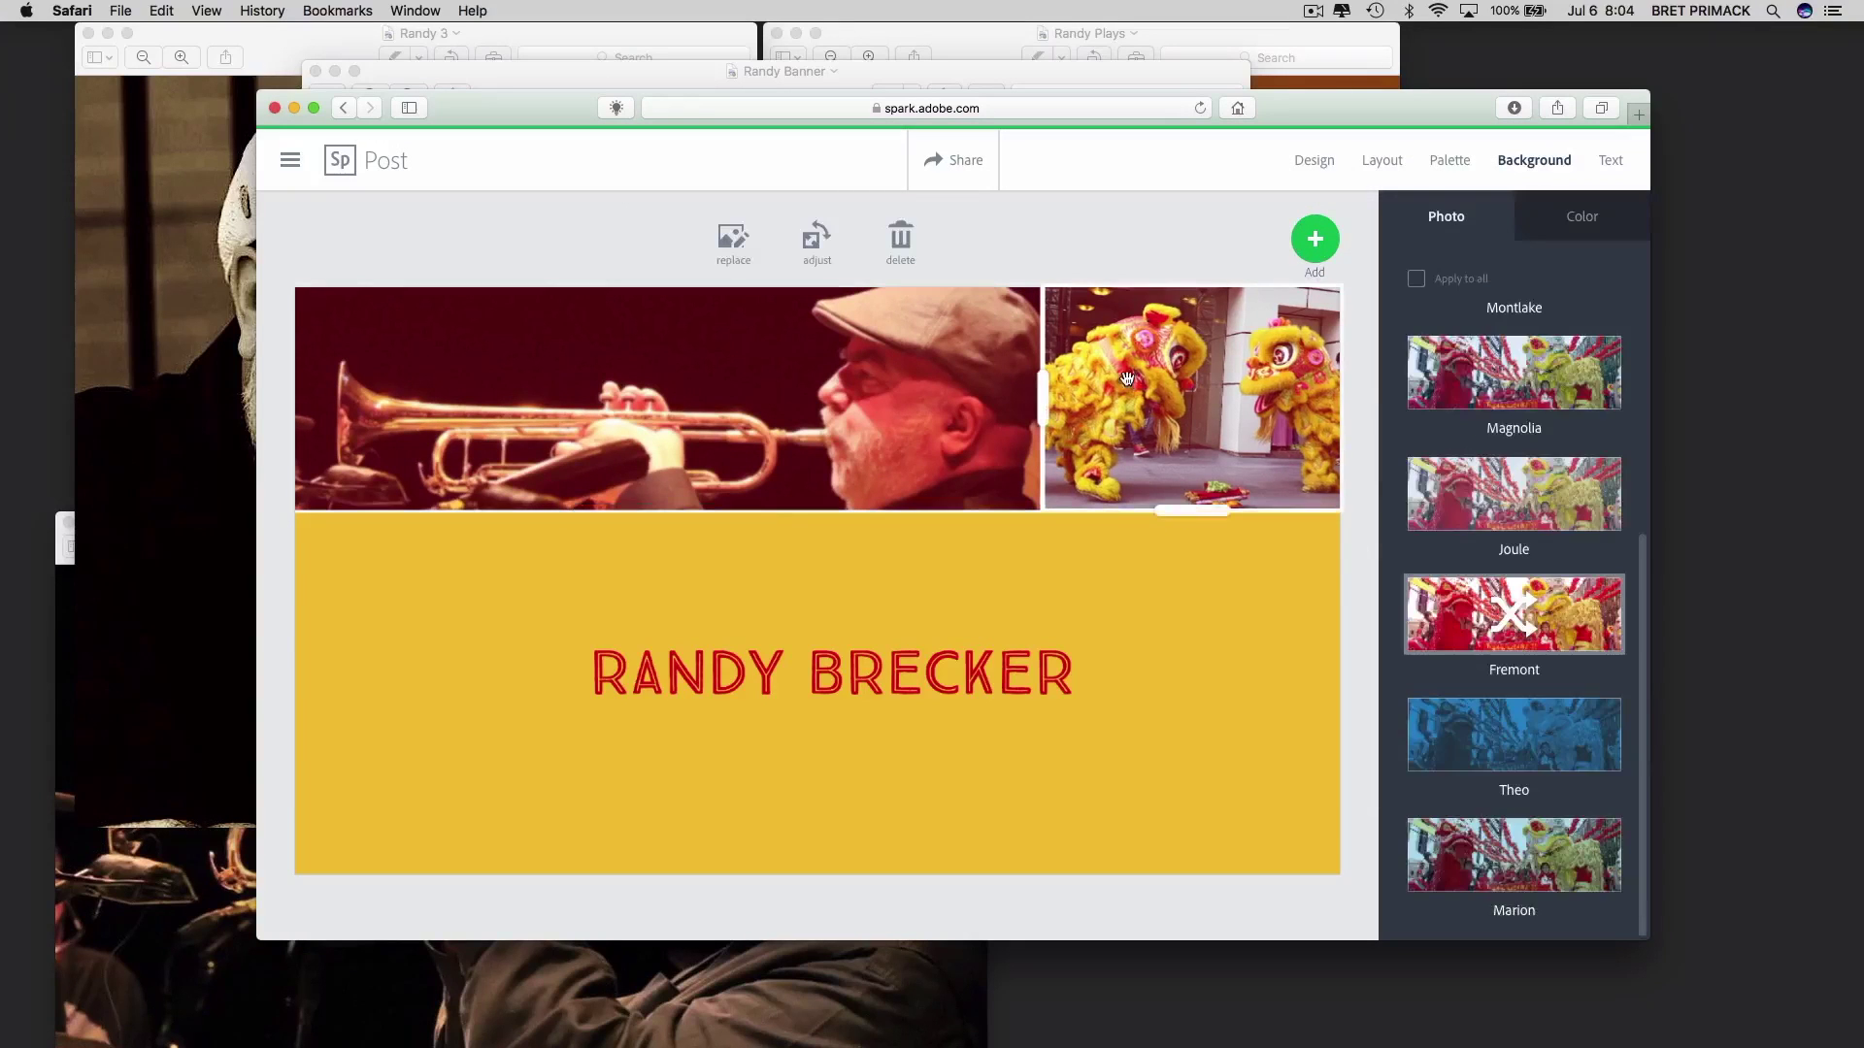
click(724, 255)
click(1505, 288)
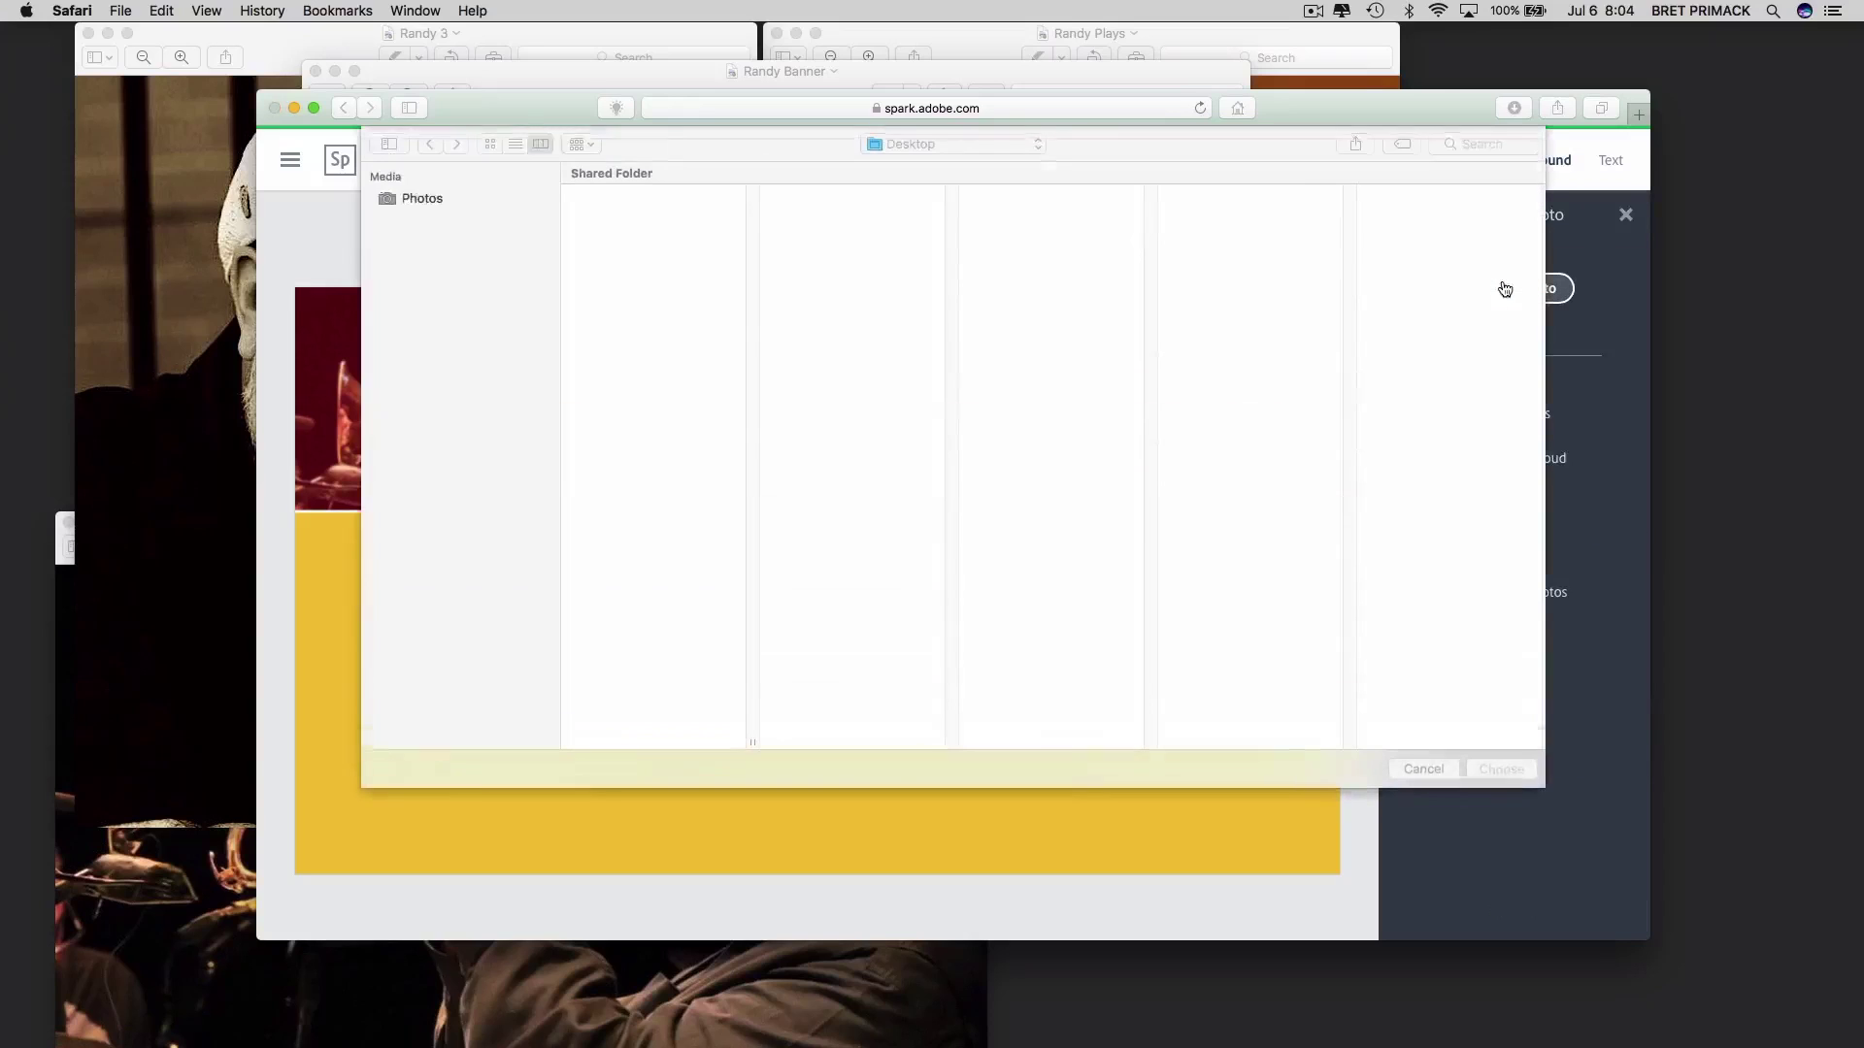
click(628, 335)
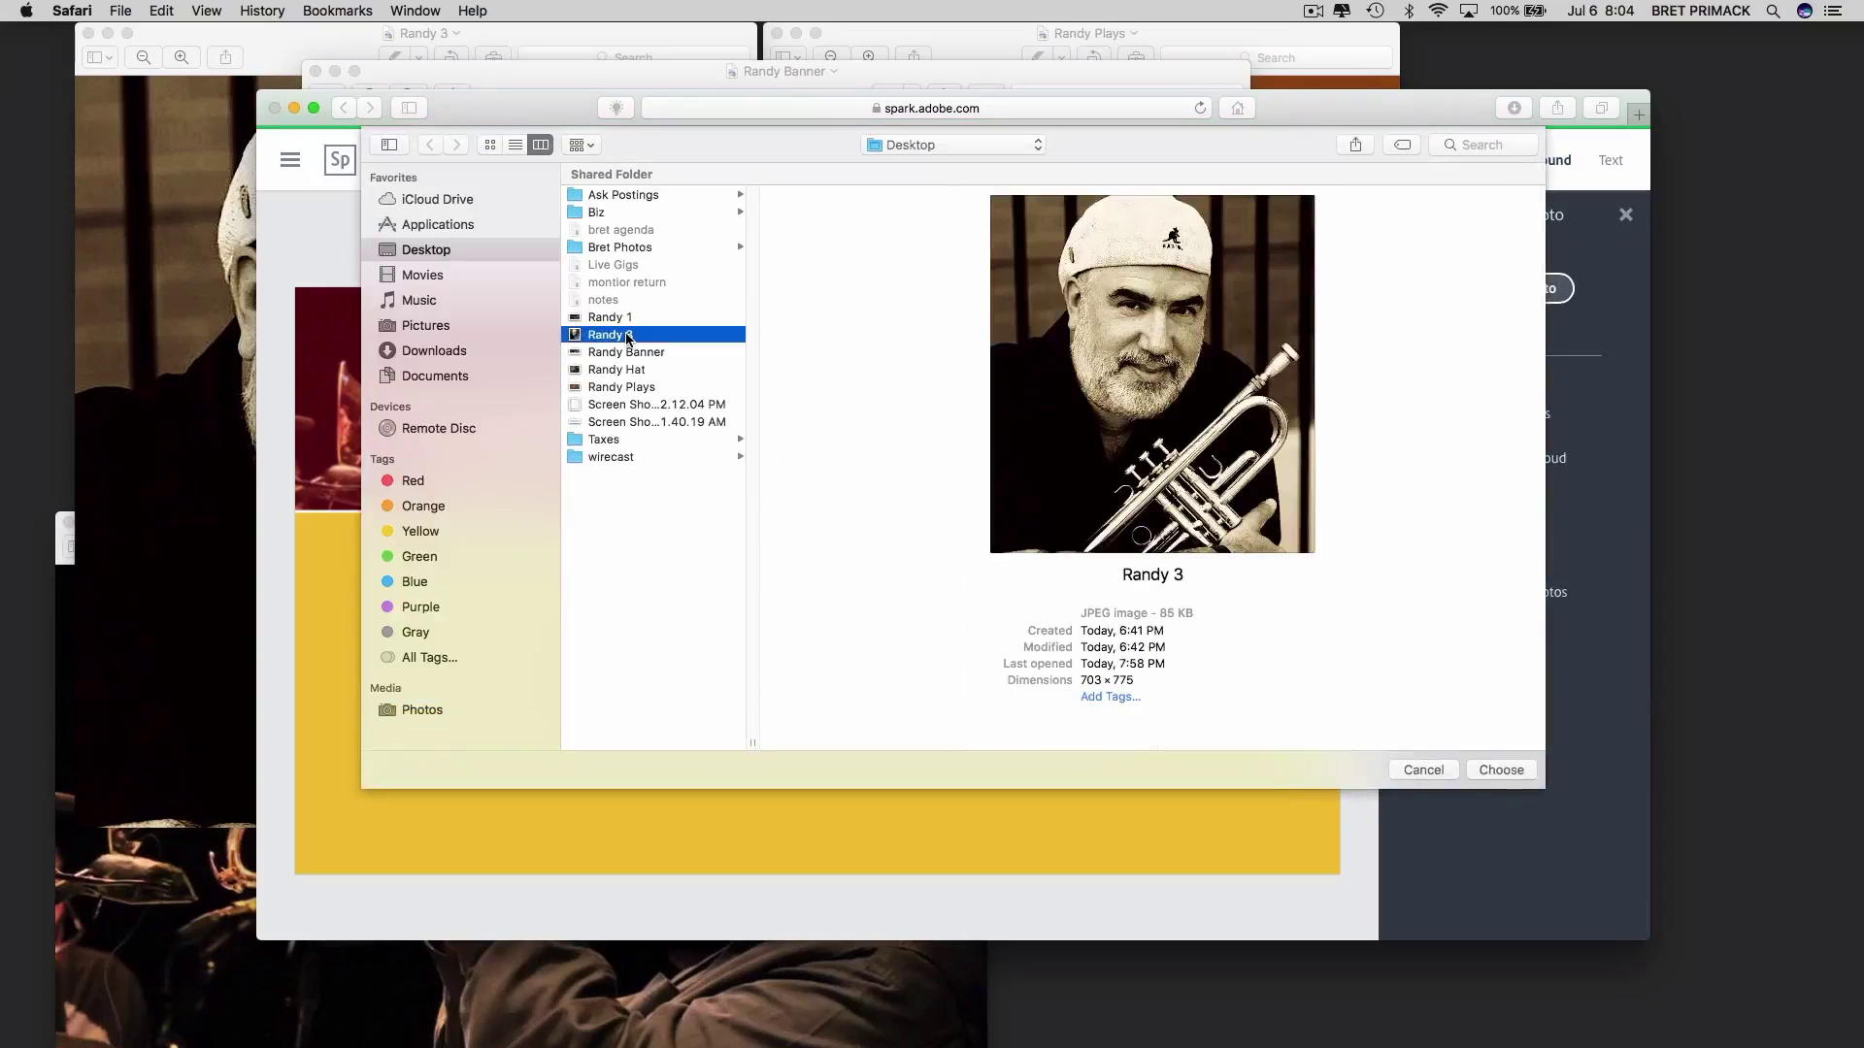
click(627, 356)
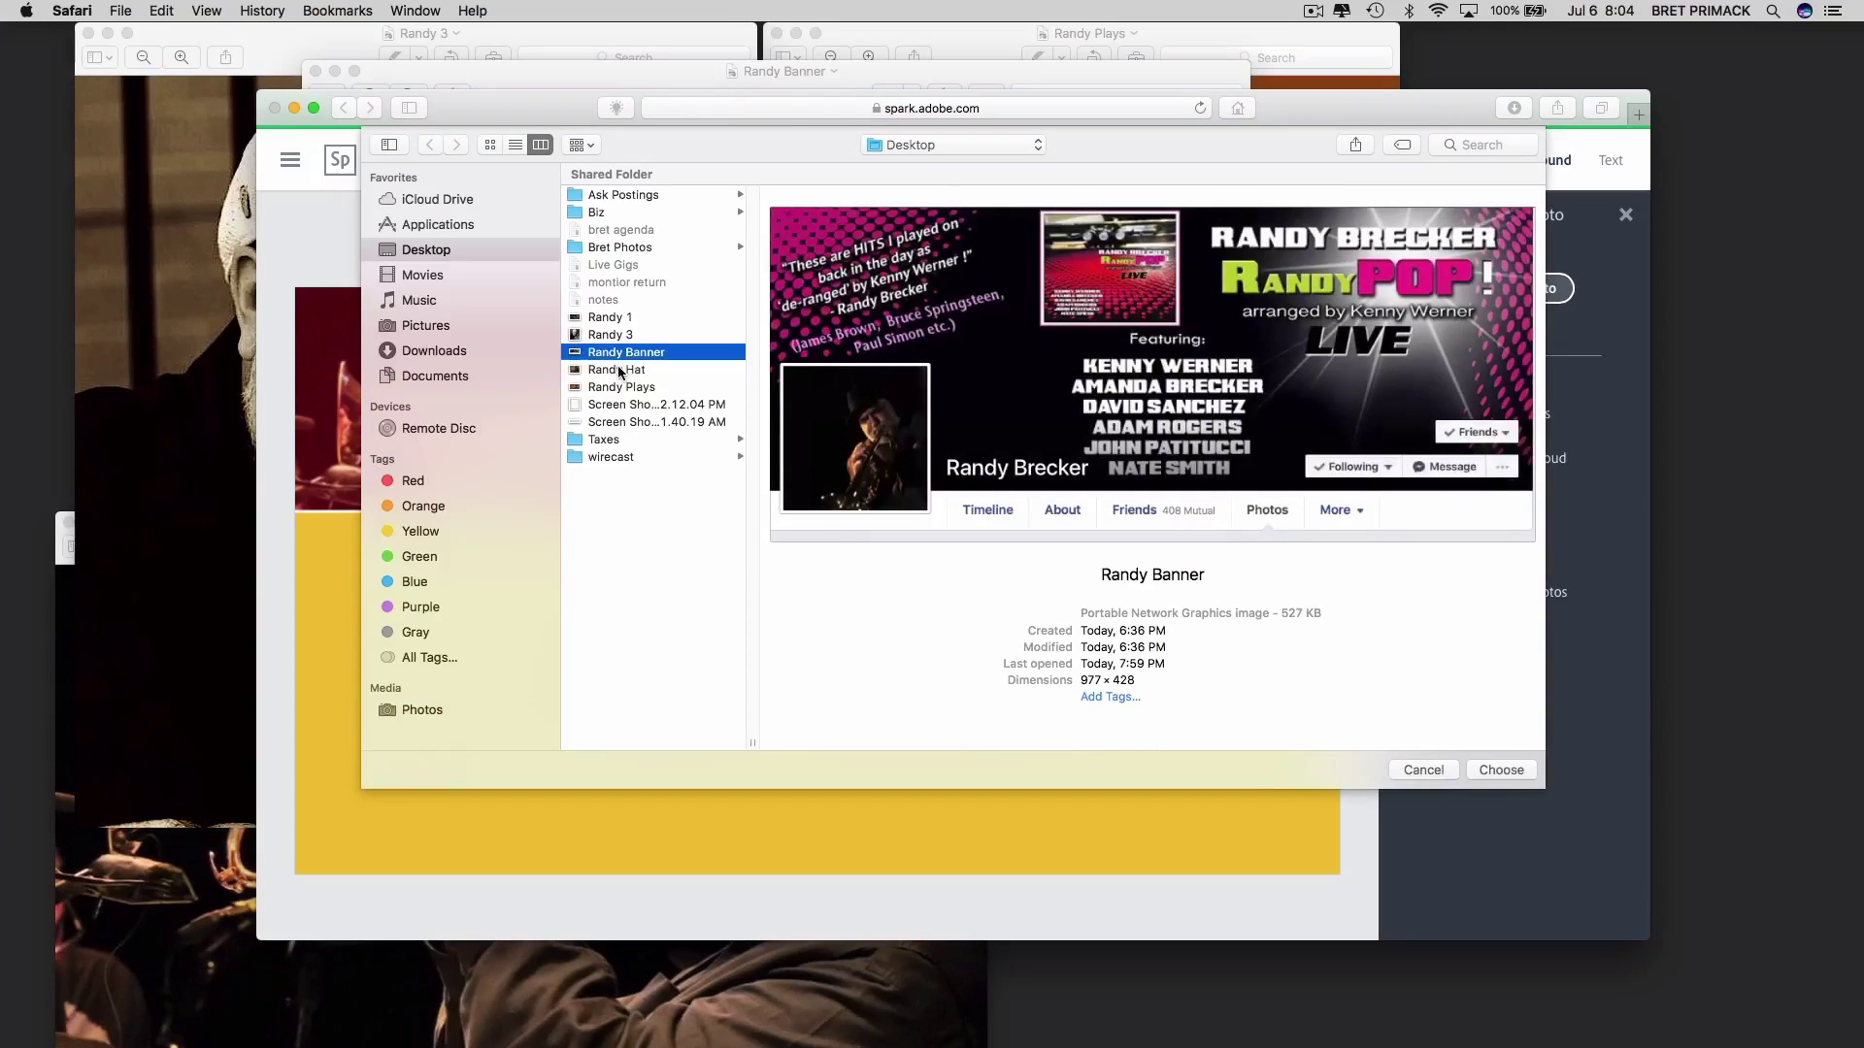
click(621, 371)
click(621, 387)
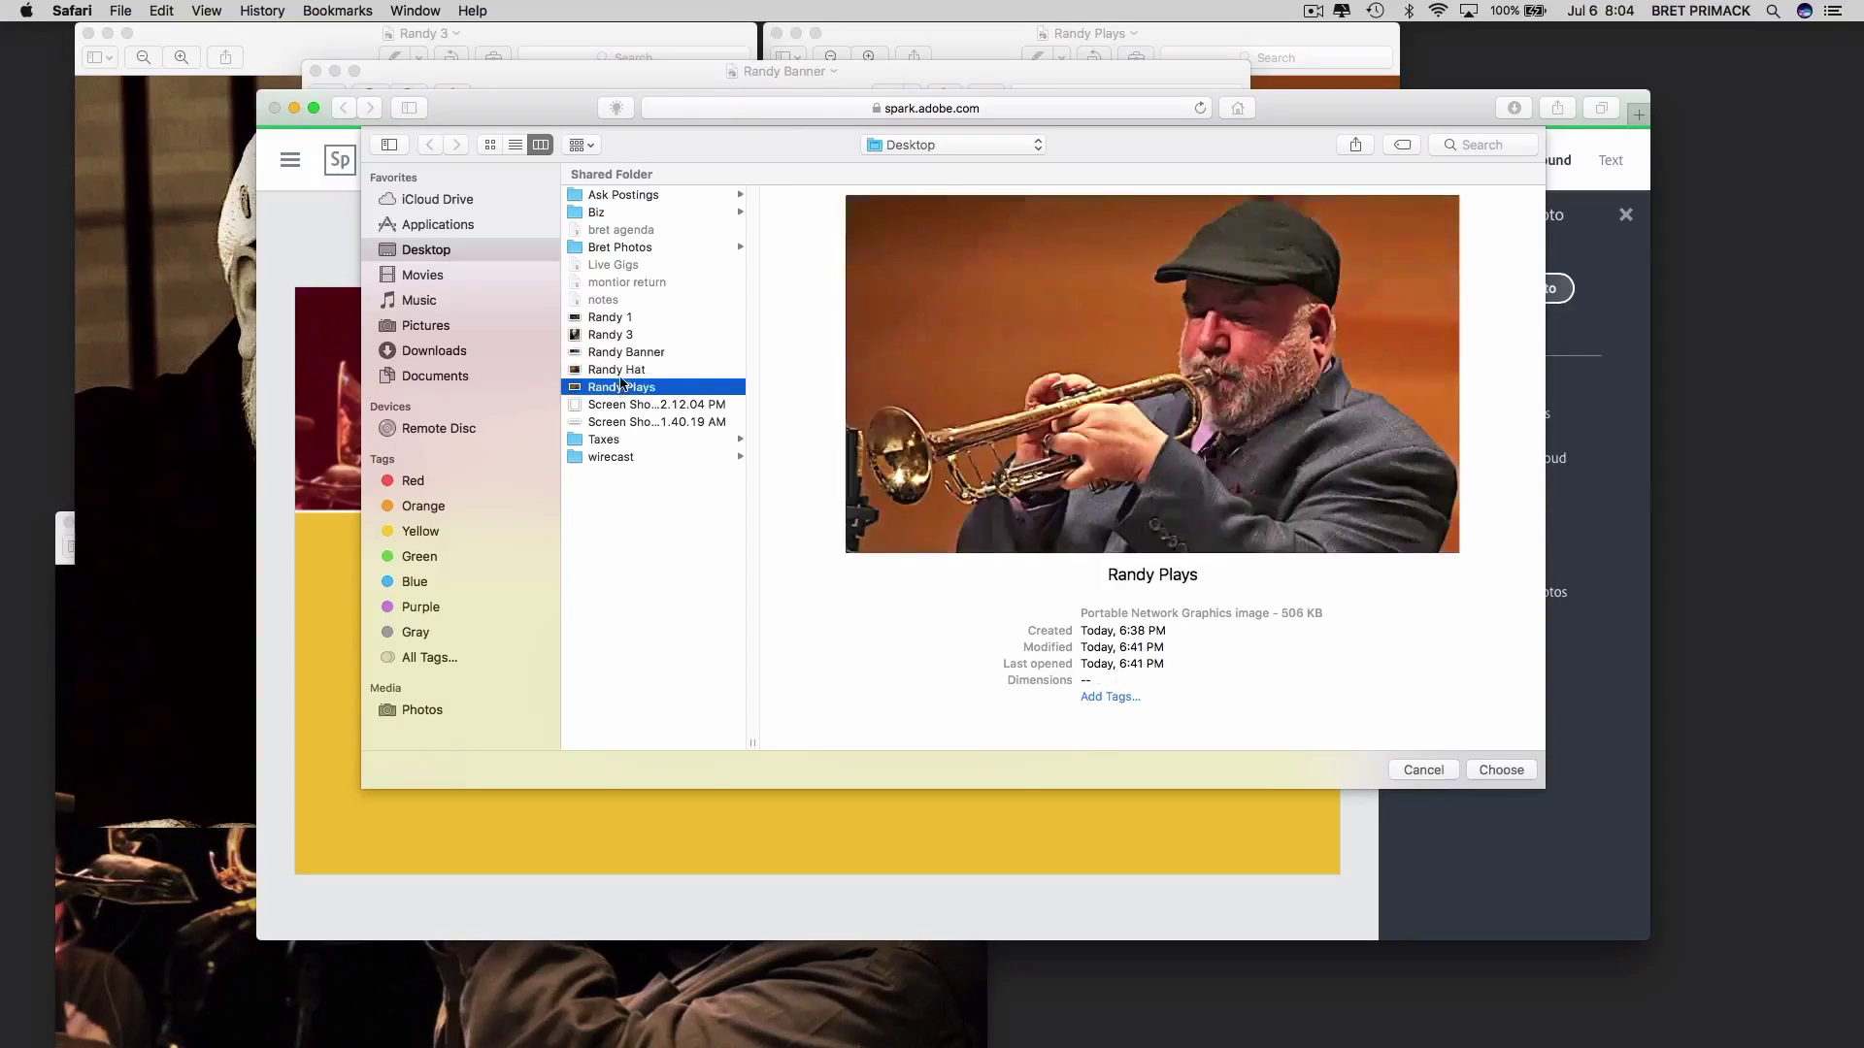
click(621, 370)
key(Return)
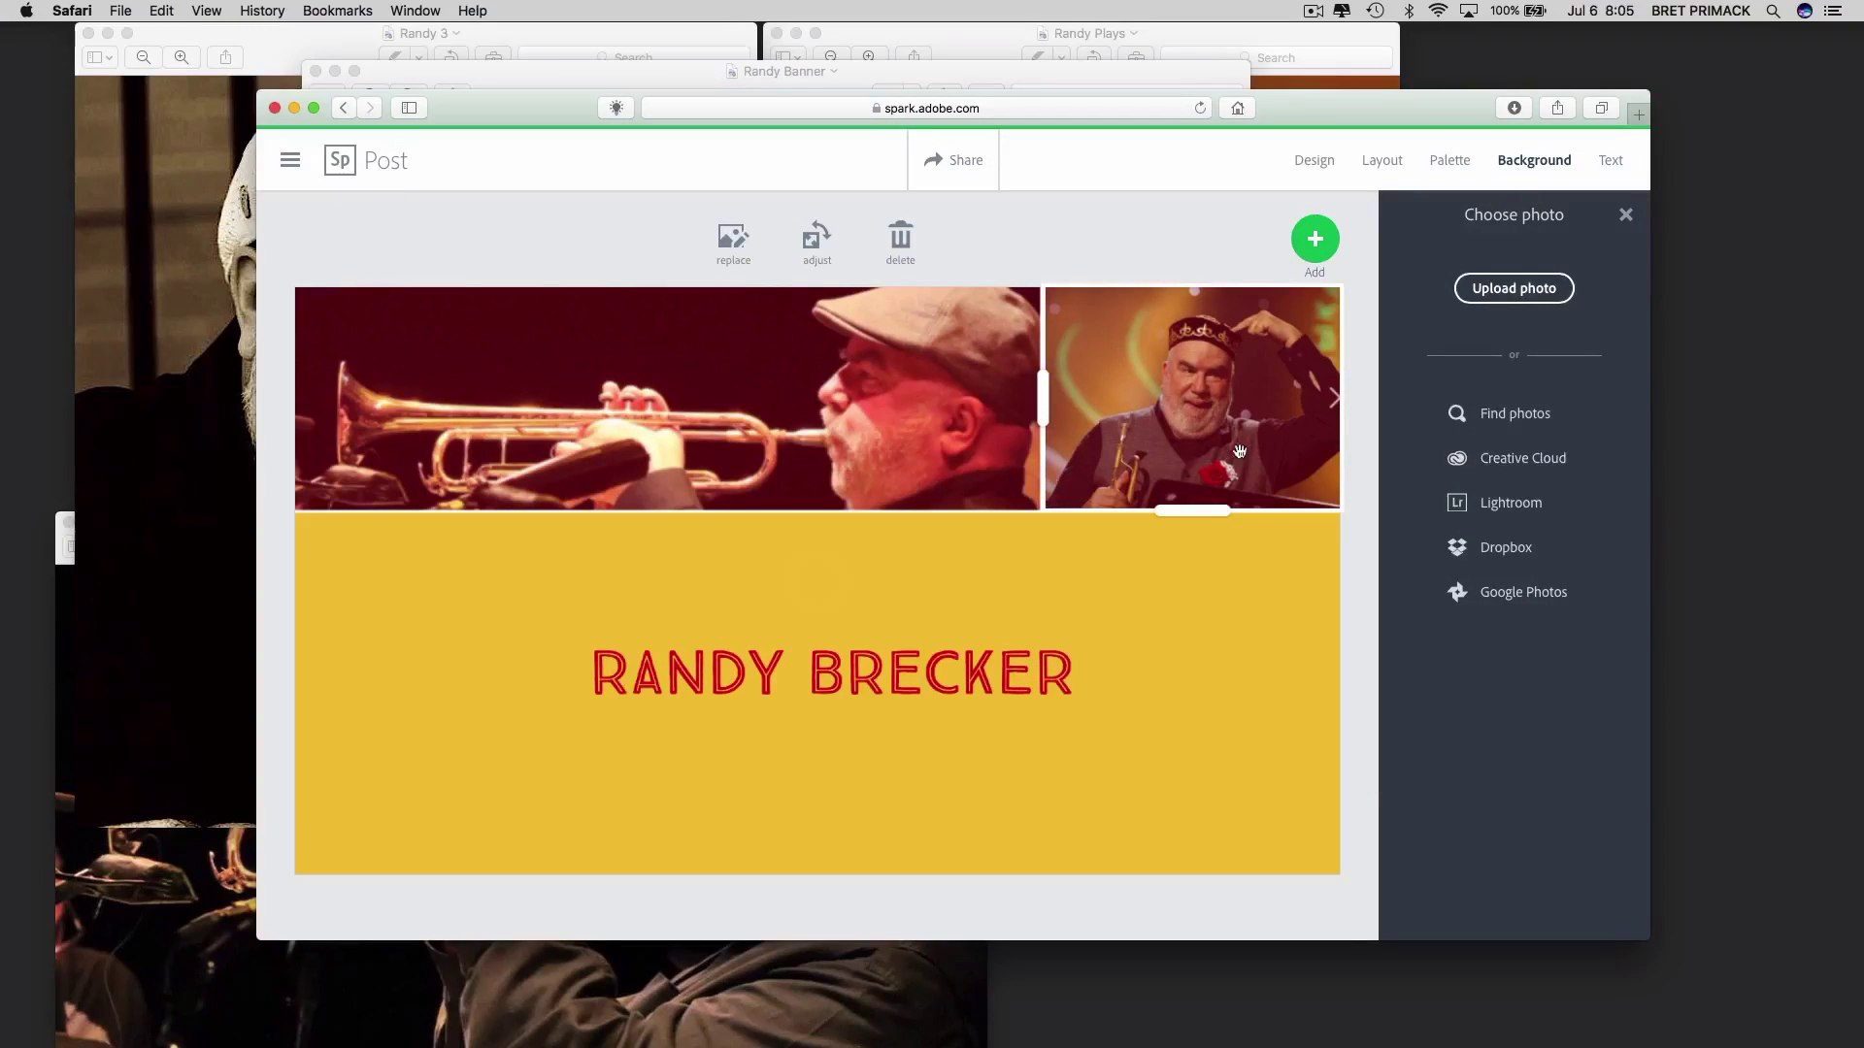
Try several Decorative palettes, then apply the dark grey-brown Modern palette
click(1453, 163)
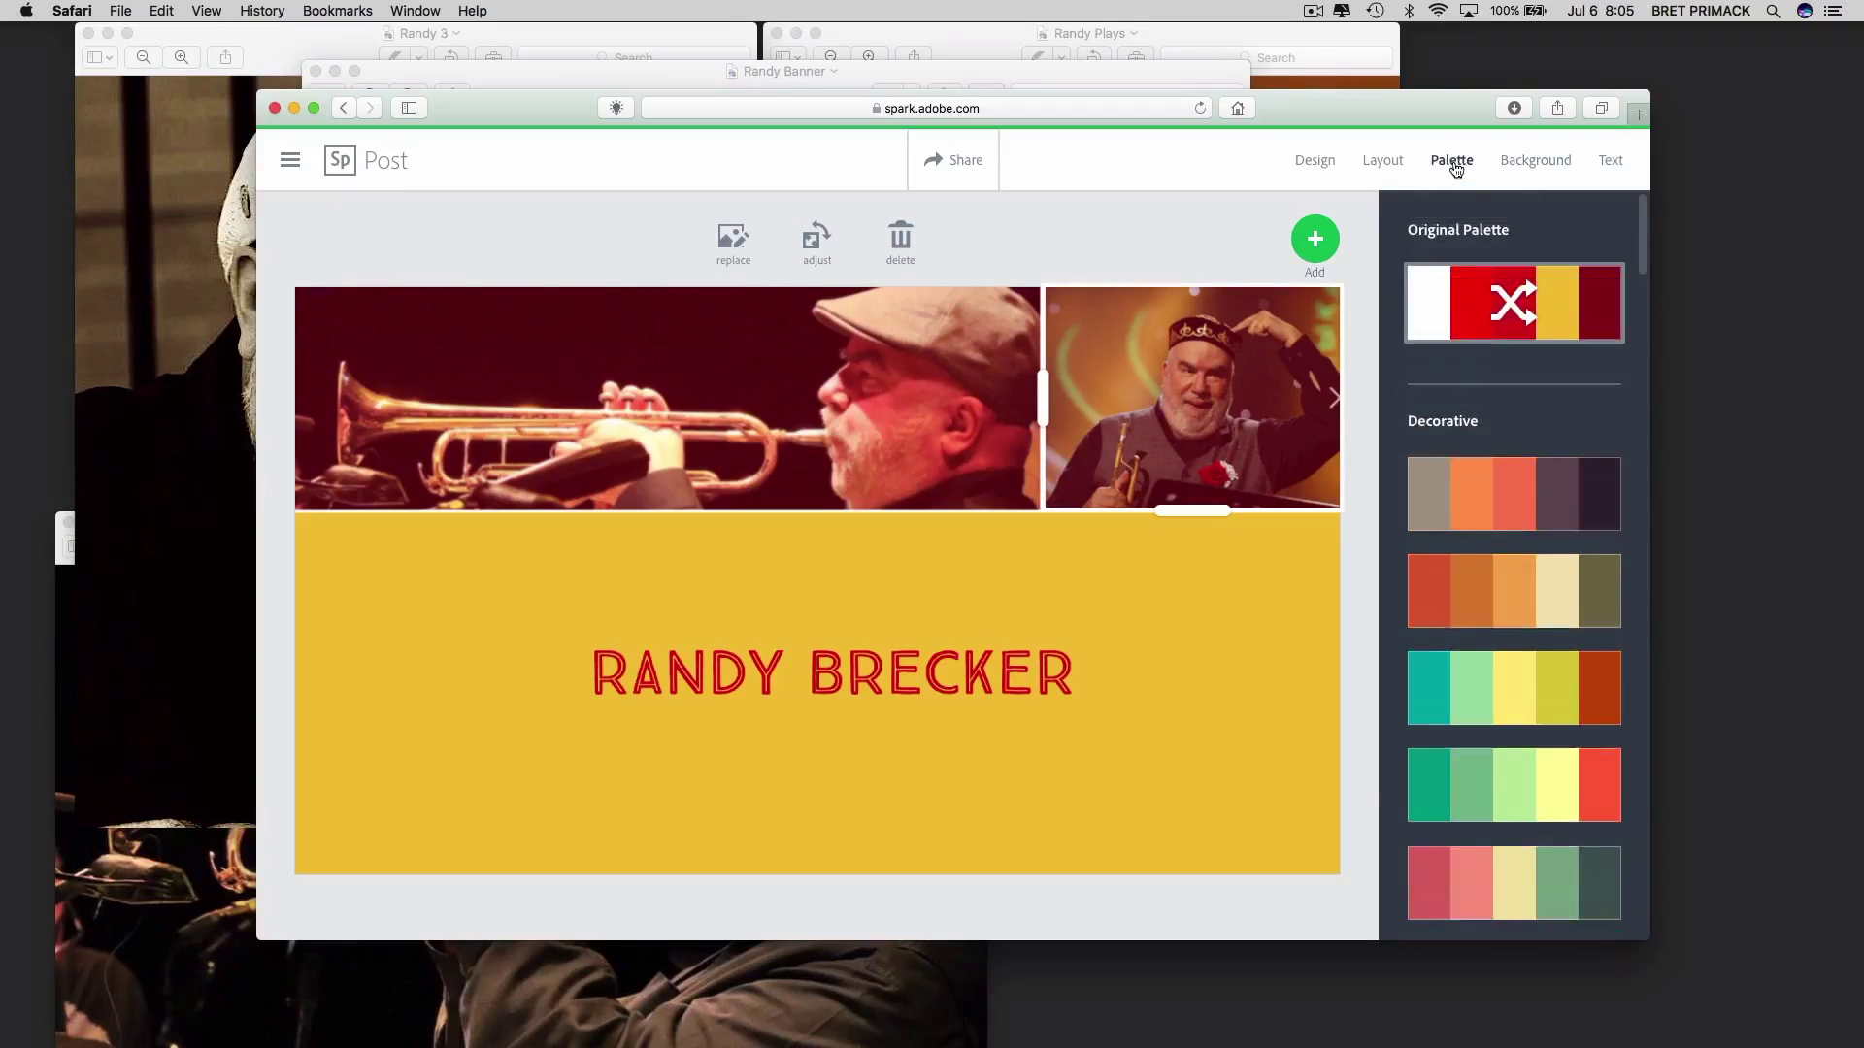
click(1485, 508)
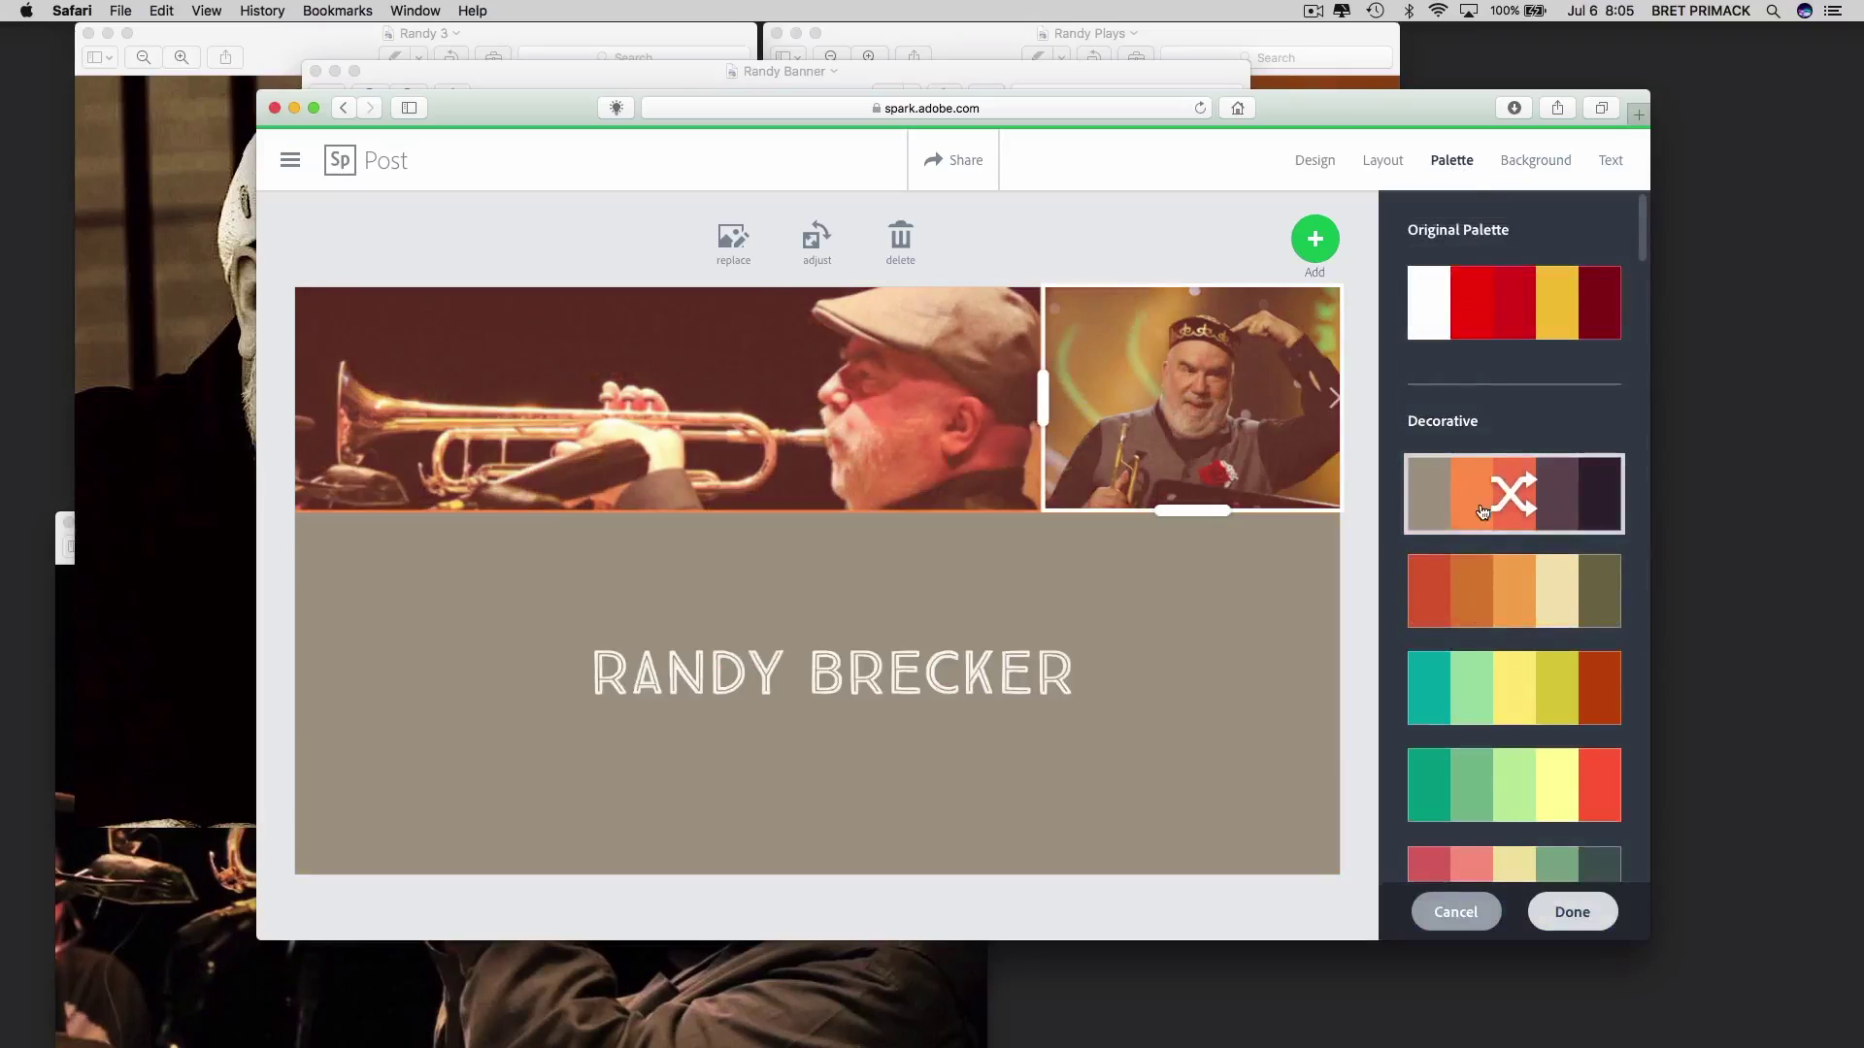
click(1465, 594)
click(1470, 674)
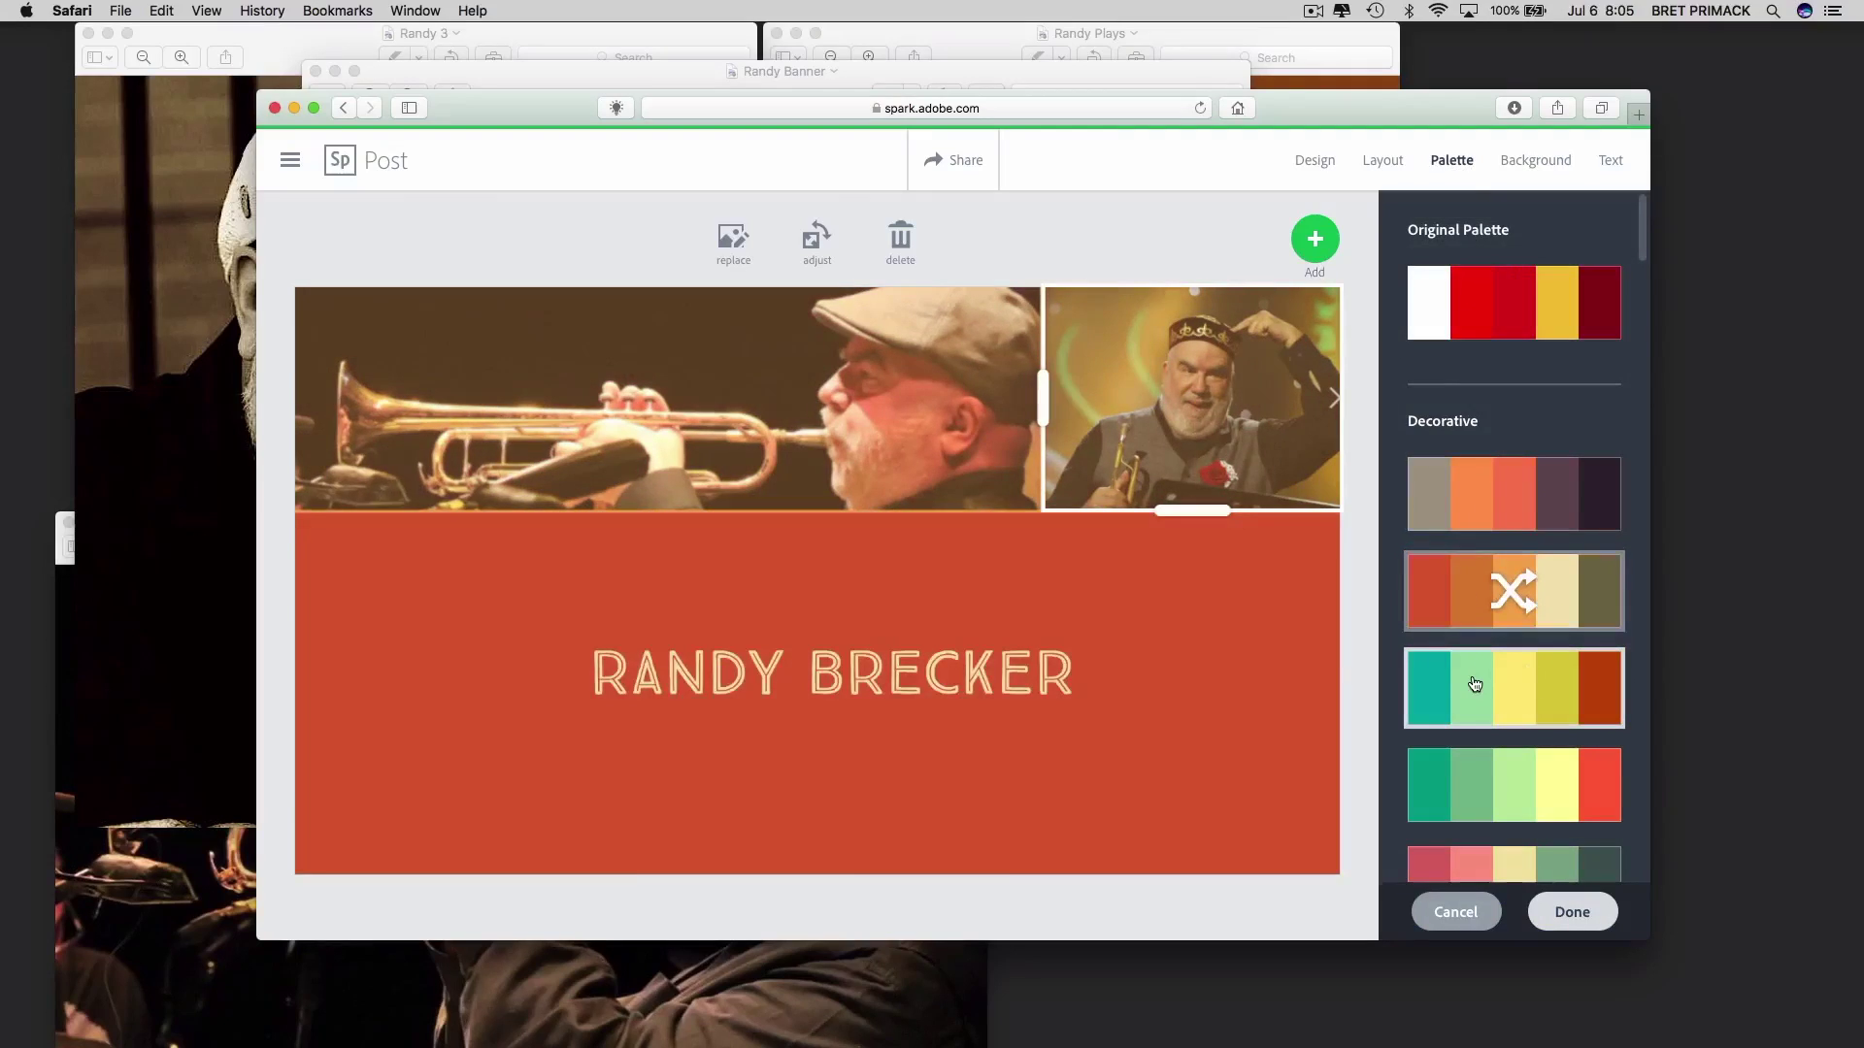
scroll(1476, 678, down, 1)
click(1480, 679)
scroll(1479, 679, down, 1)
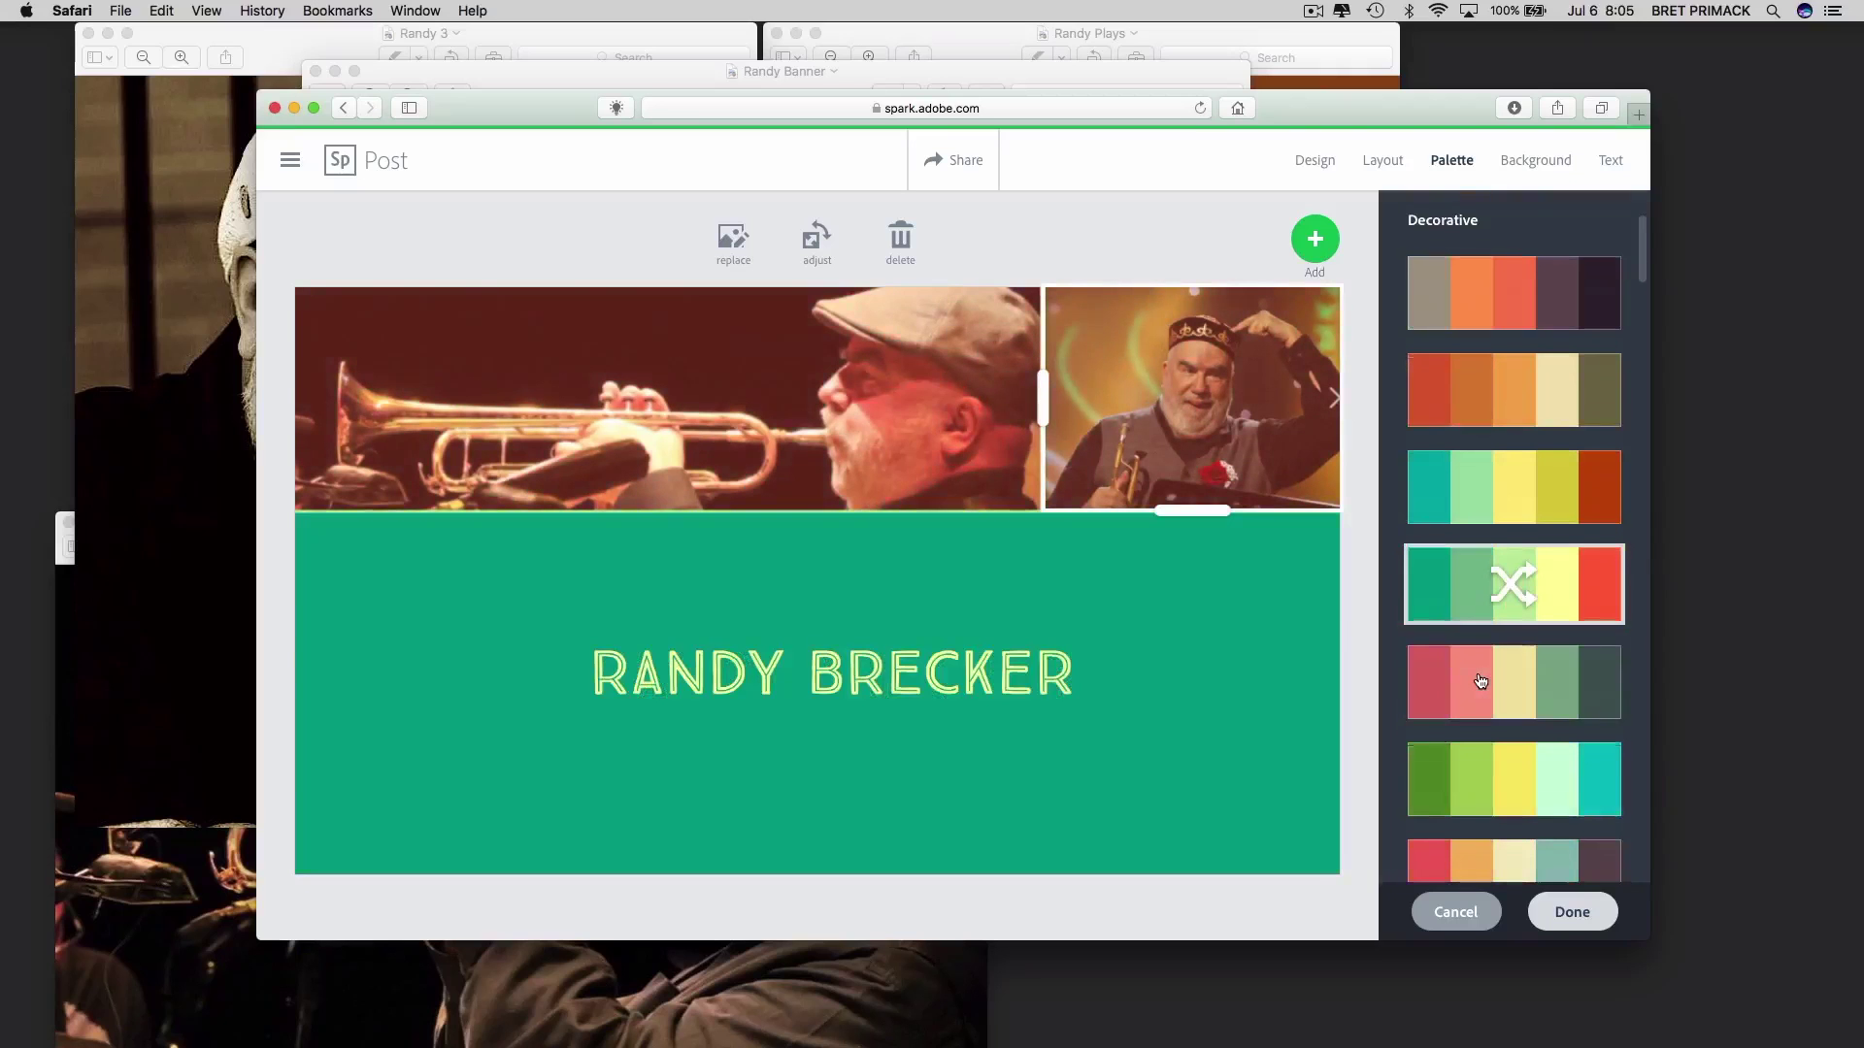
click(1479, 680)
scroll(1479, 680, down, 1)
scroll(1479, 680, down, 1)
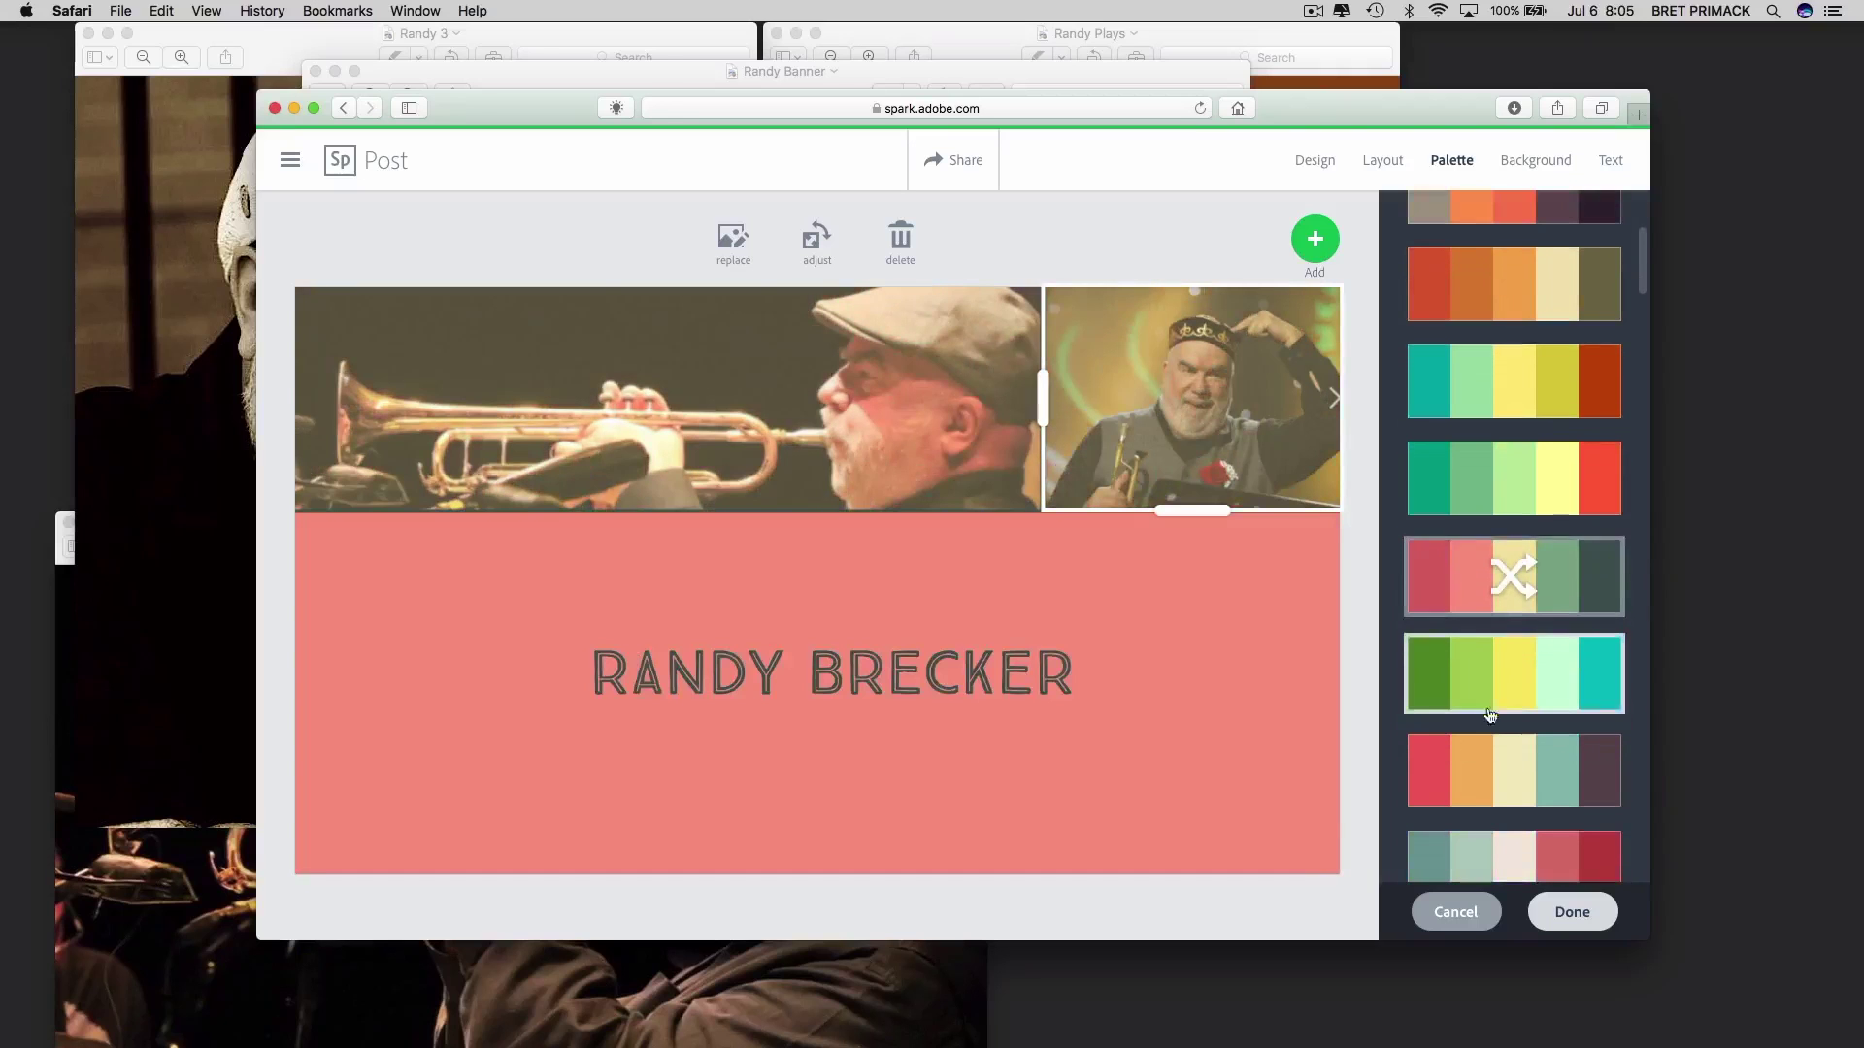
click(1487, 755)
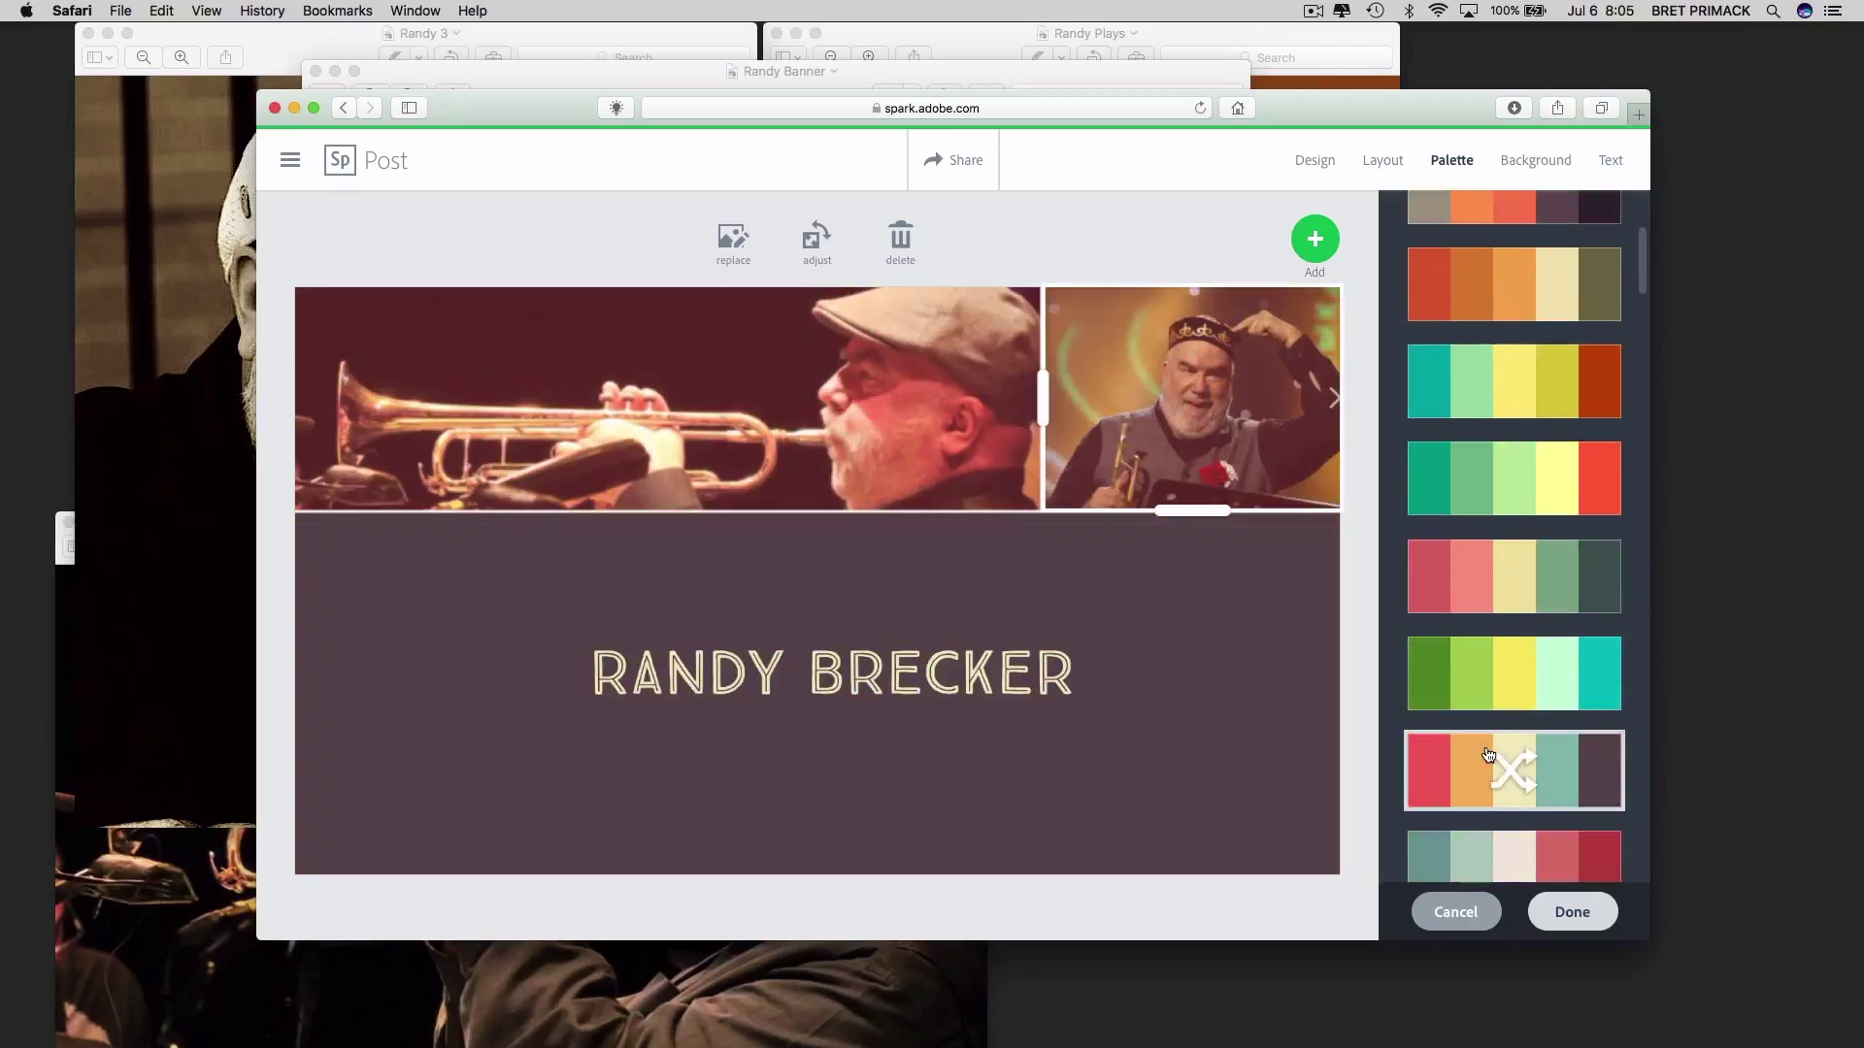
scroll(1487, 755, down, 5)
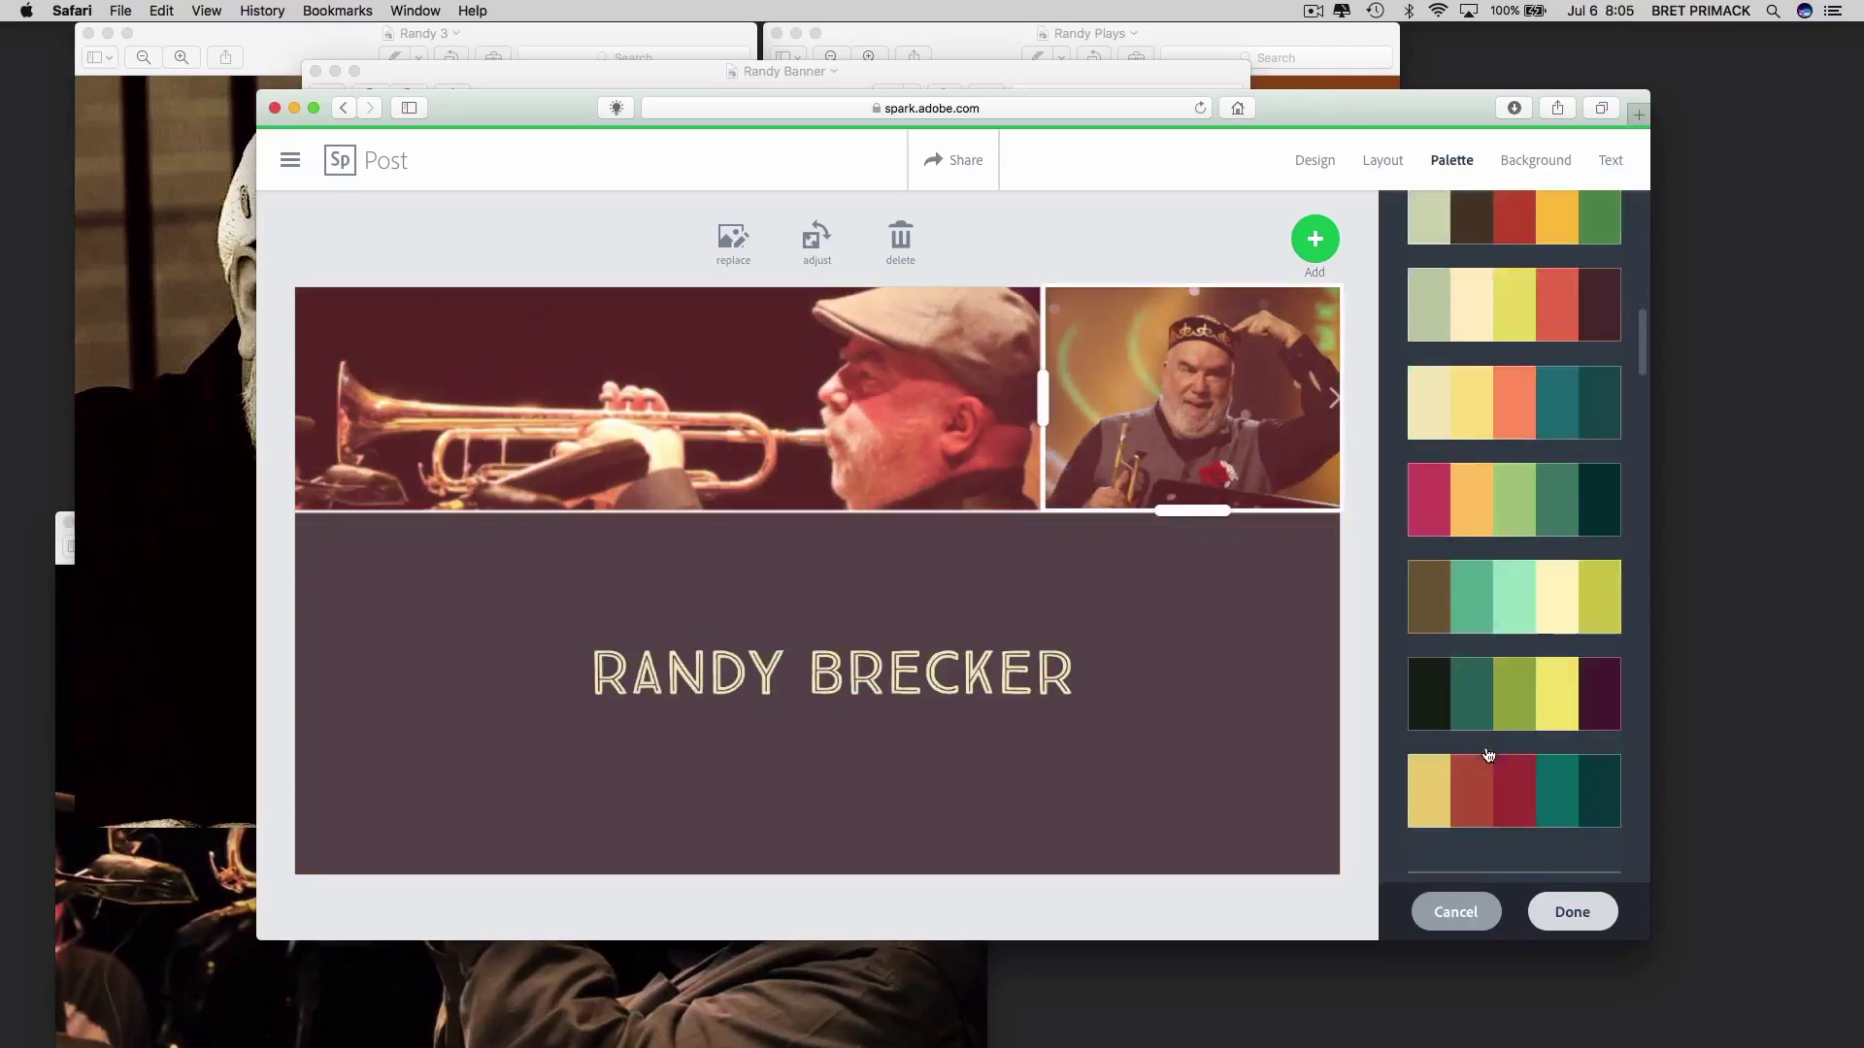
click(1447, 680)
scroll(1447, 684, down, 5)
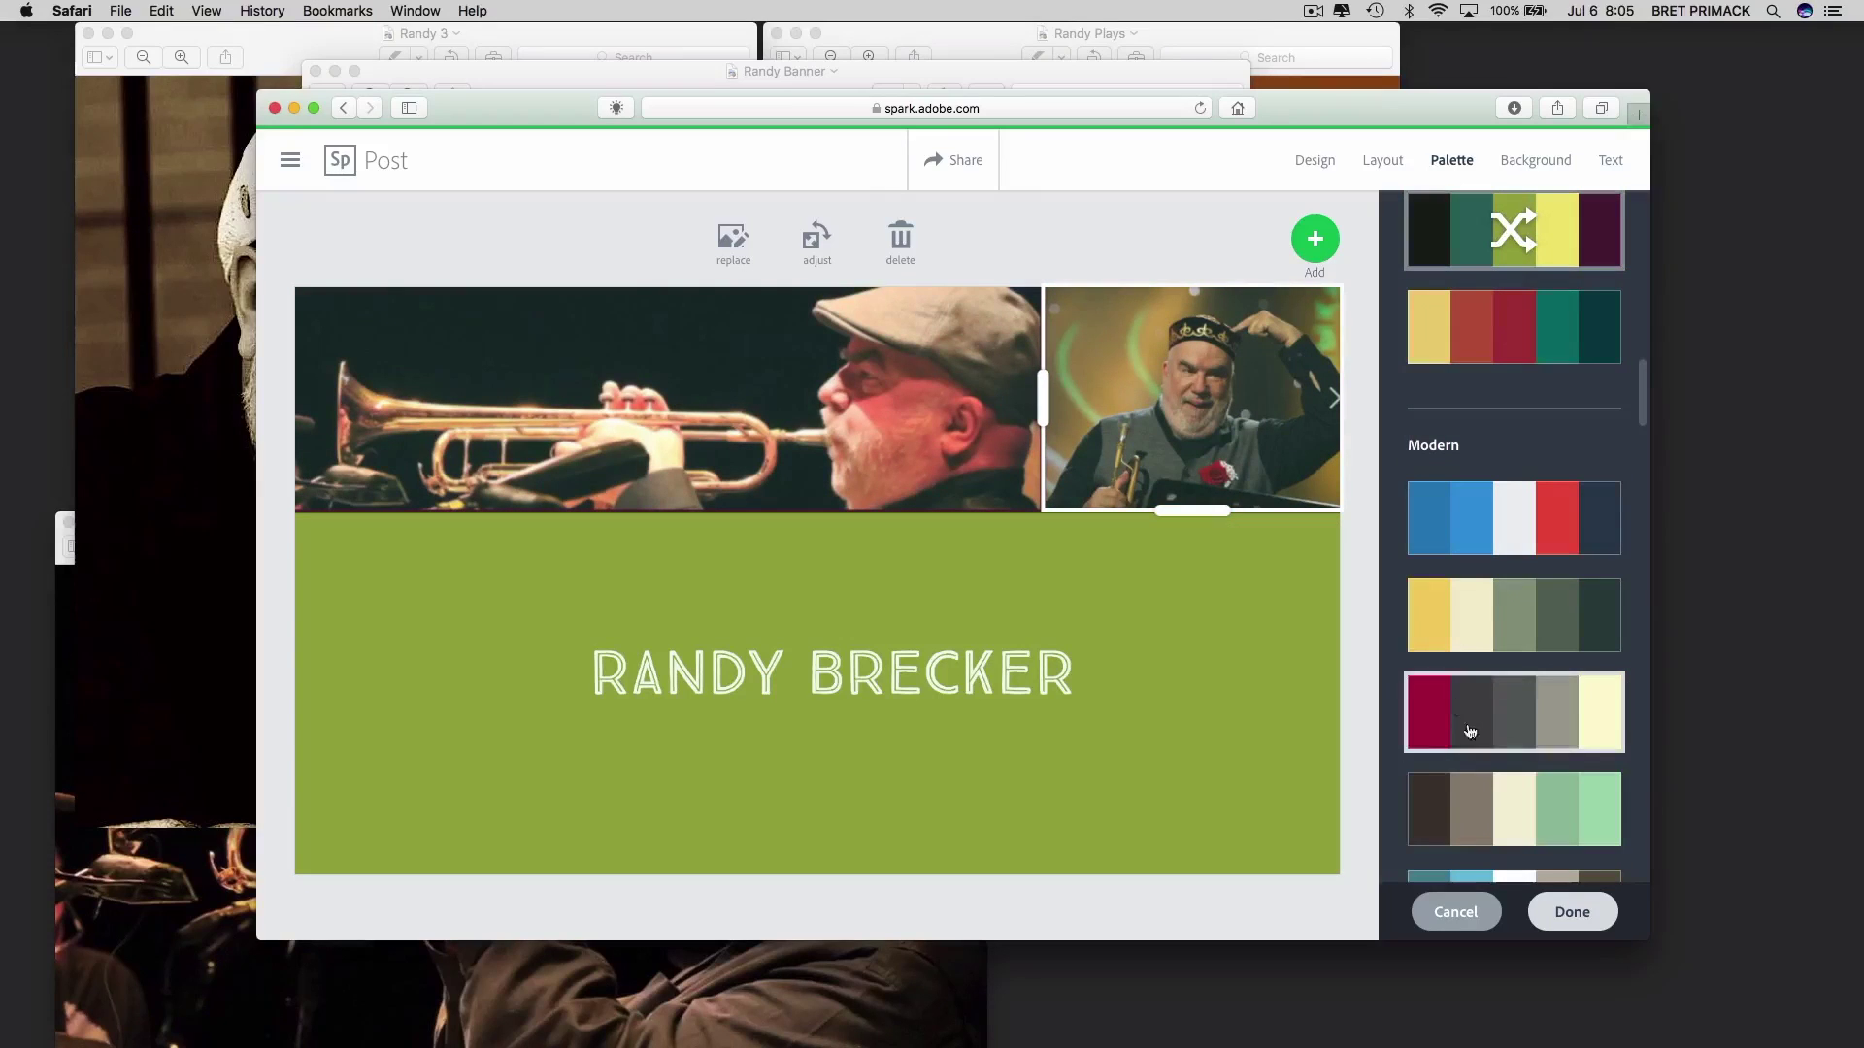
click(1491, 807)
scroll(1491, 807, down, 5)
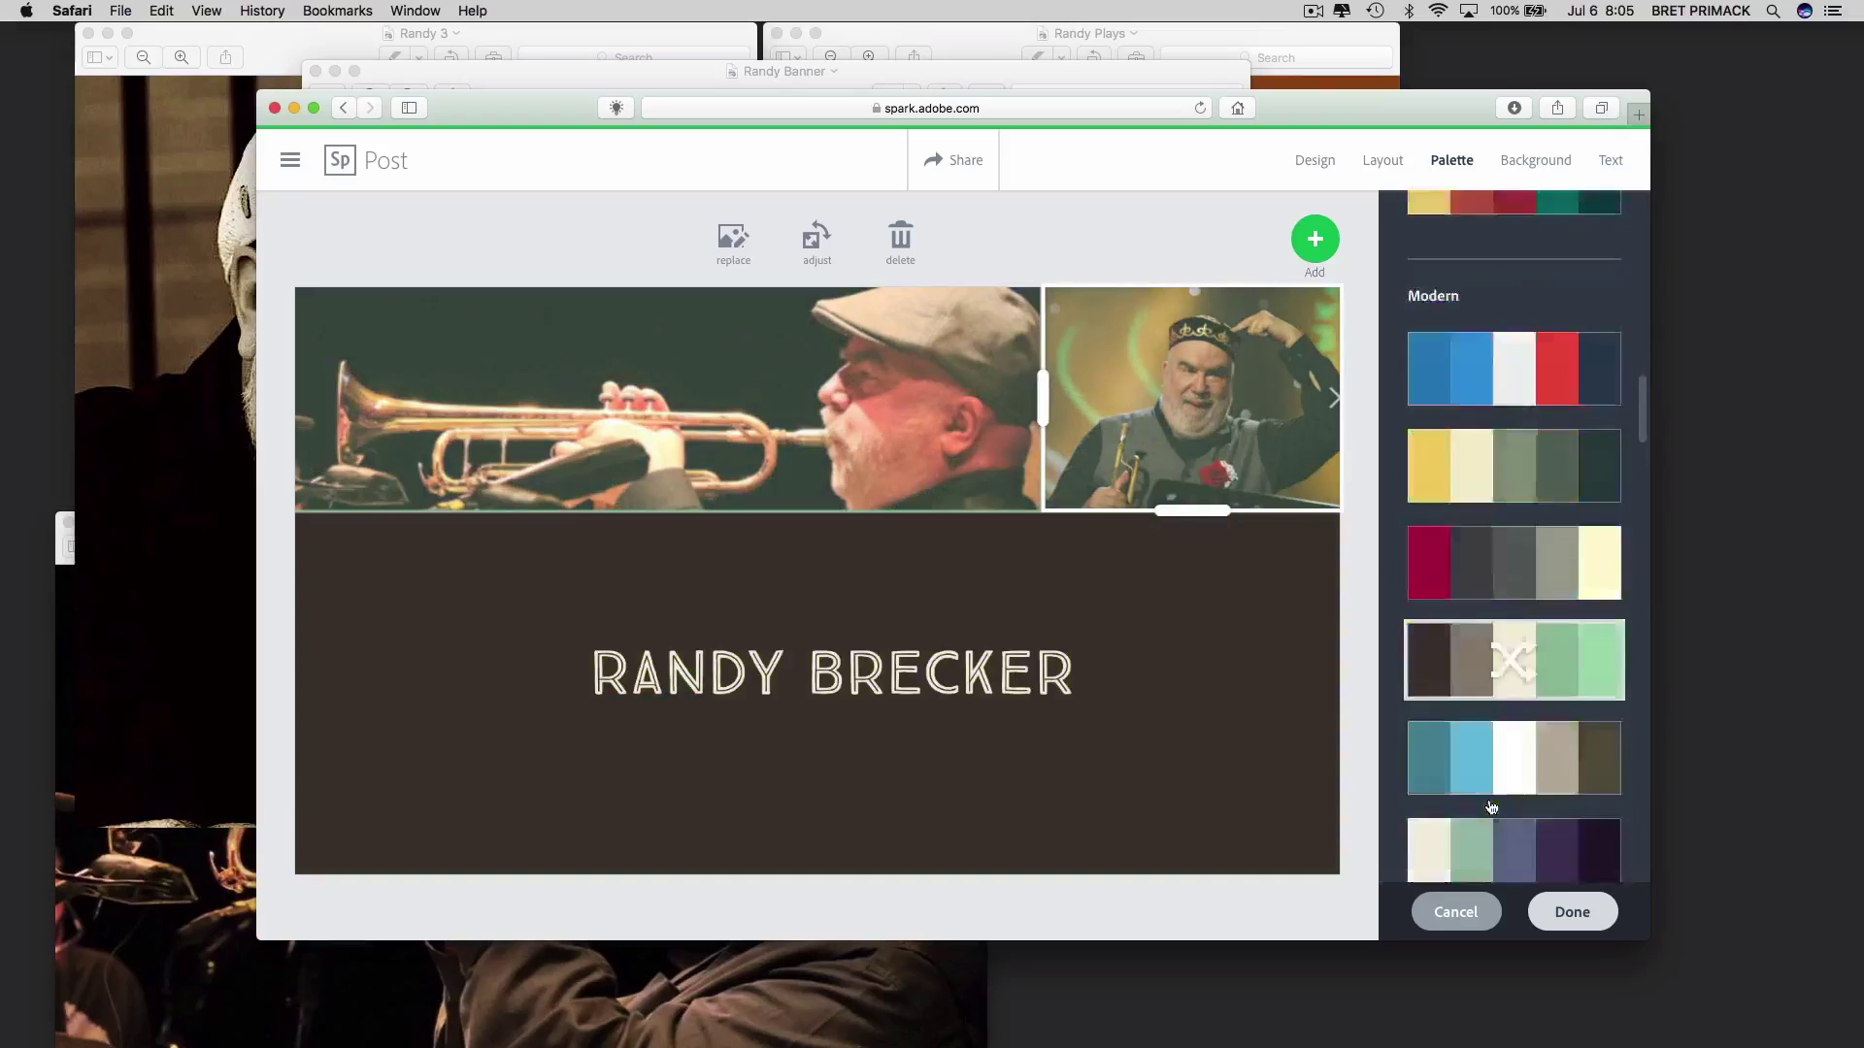
click(1444, 685)
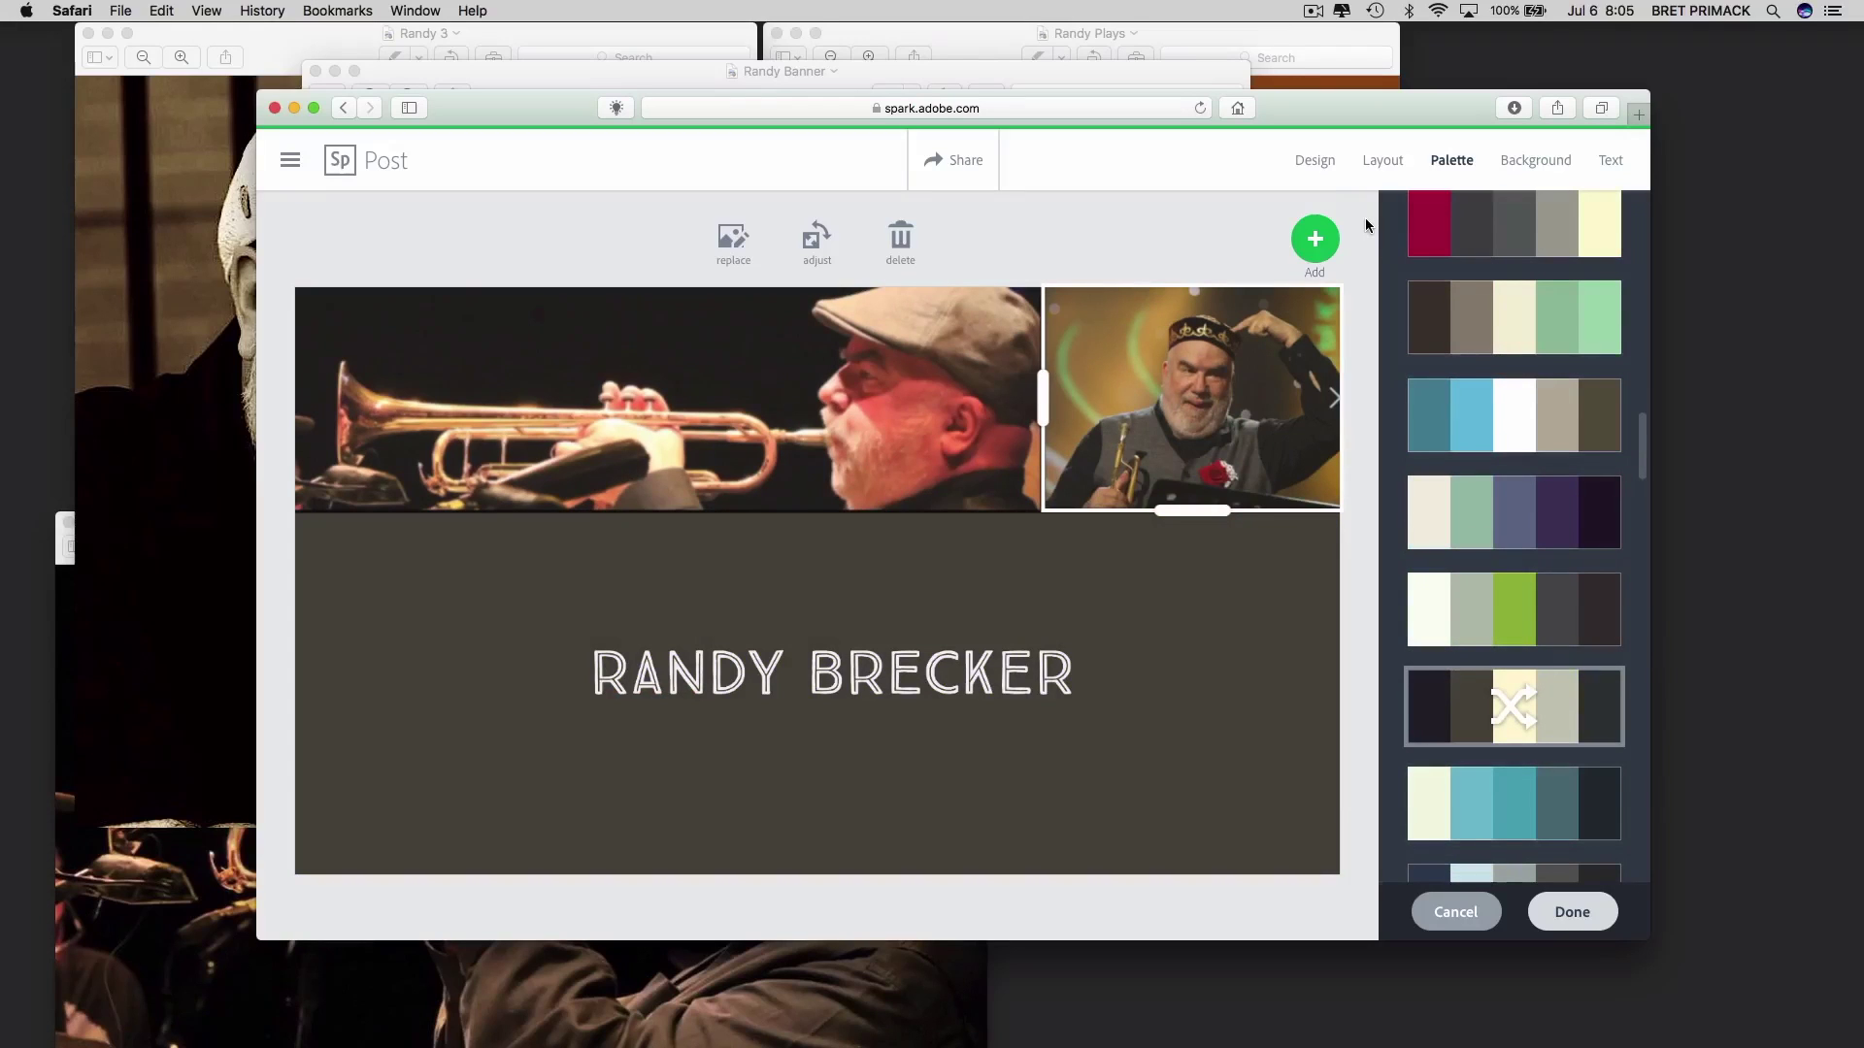
Try several suggested designs and apply the orange 'The Best Is Yet to Come' design
click(1291, 161)
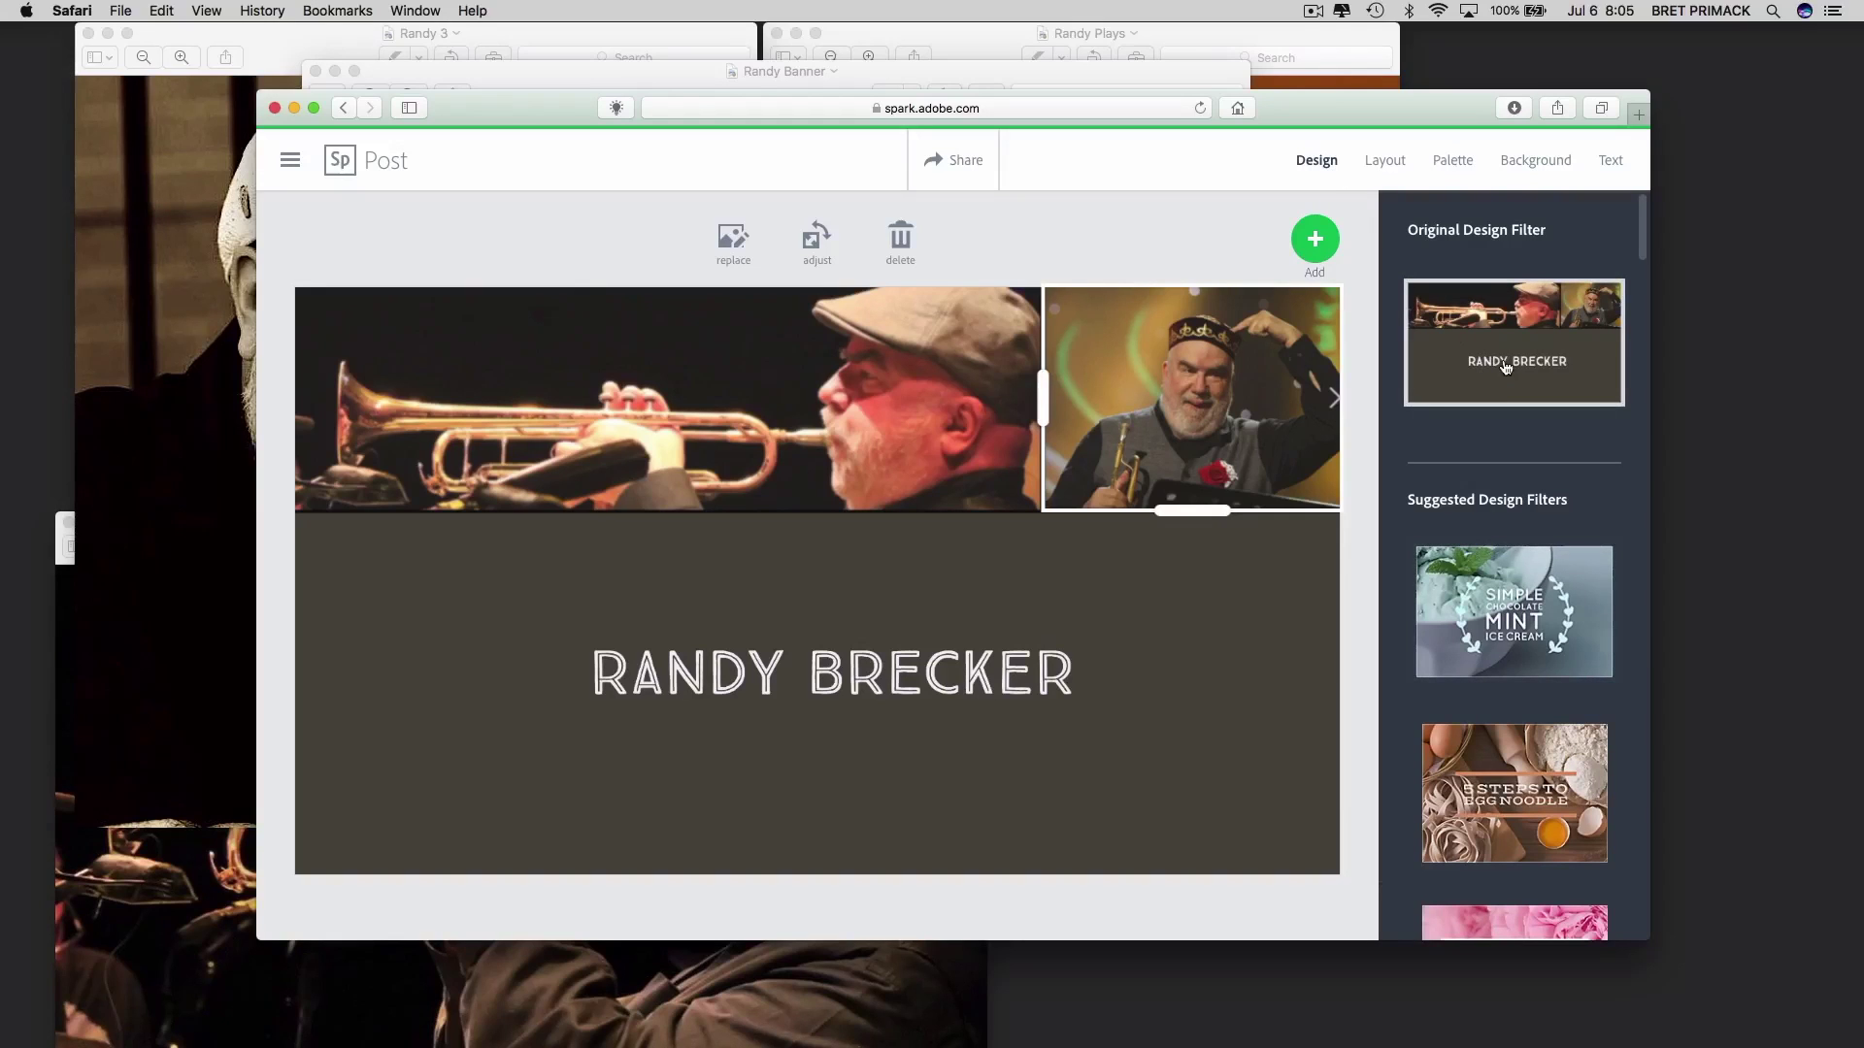
click(1497, 646)
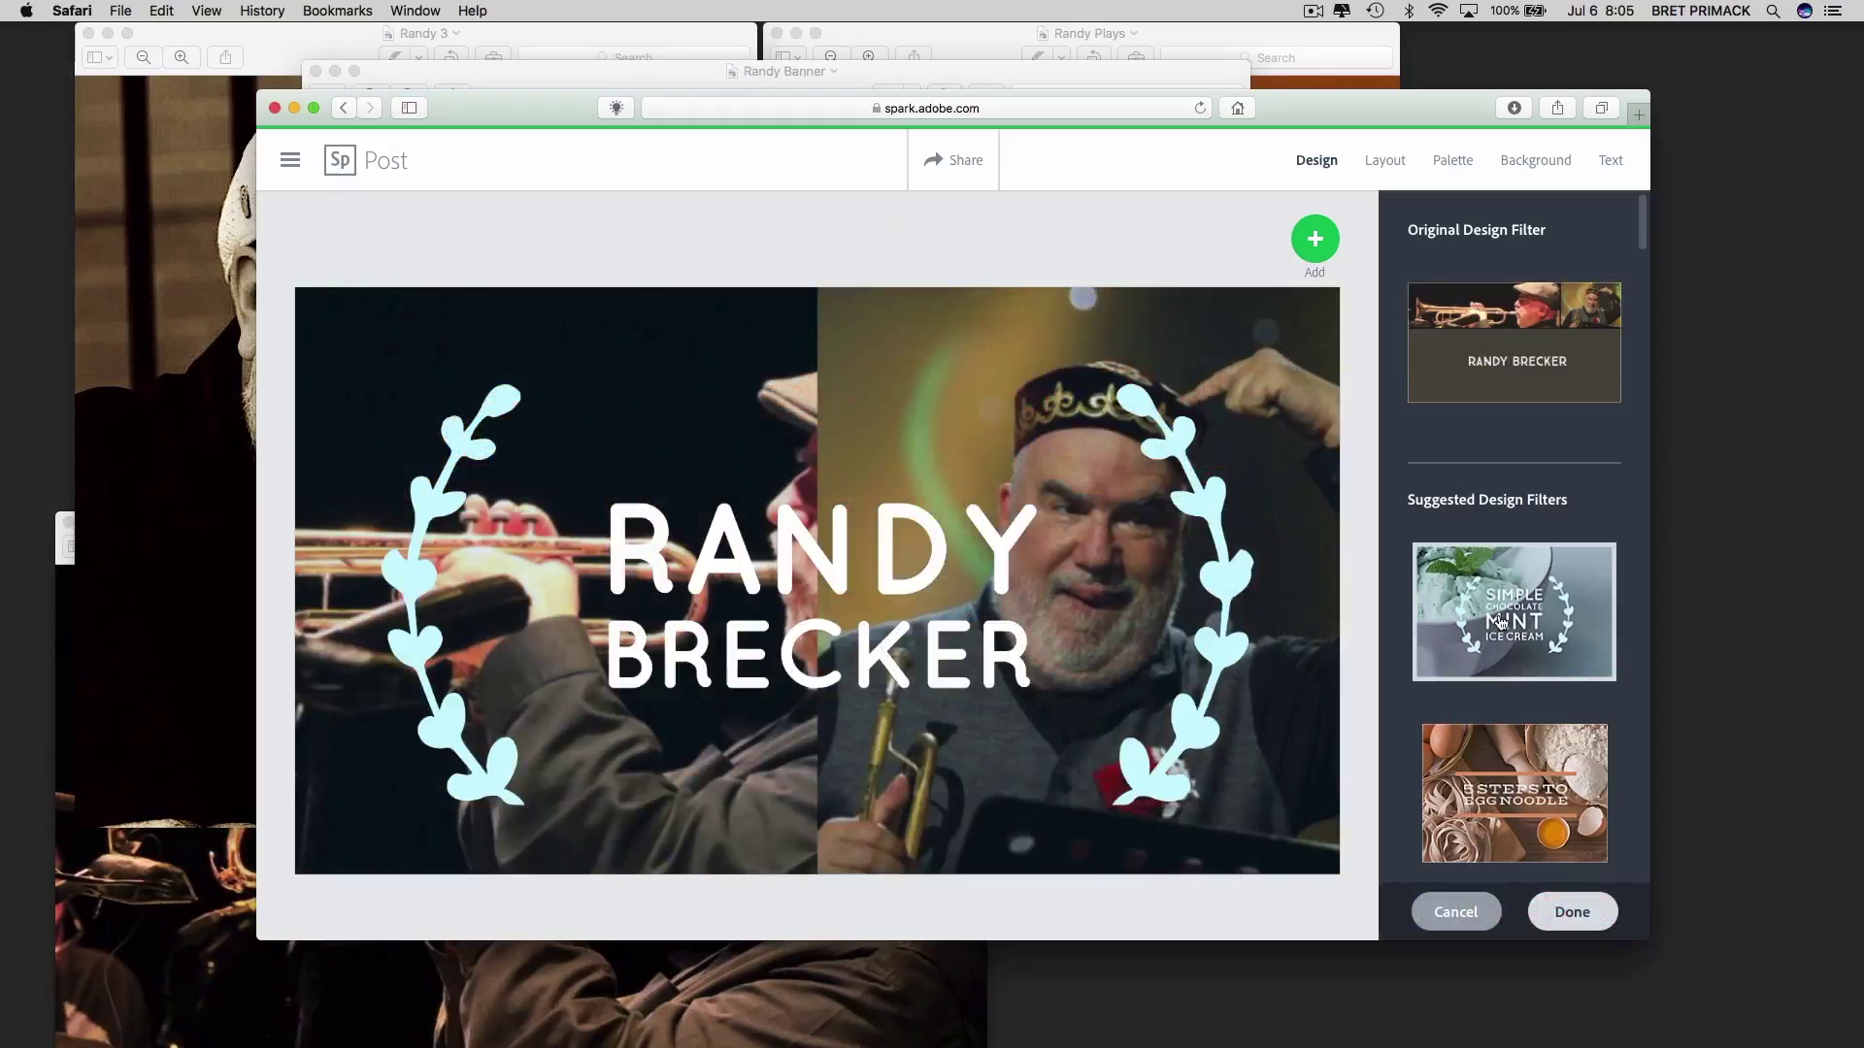
scroll(1500, 621, down, 2)
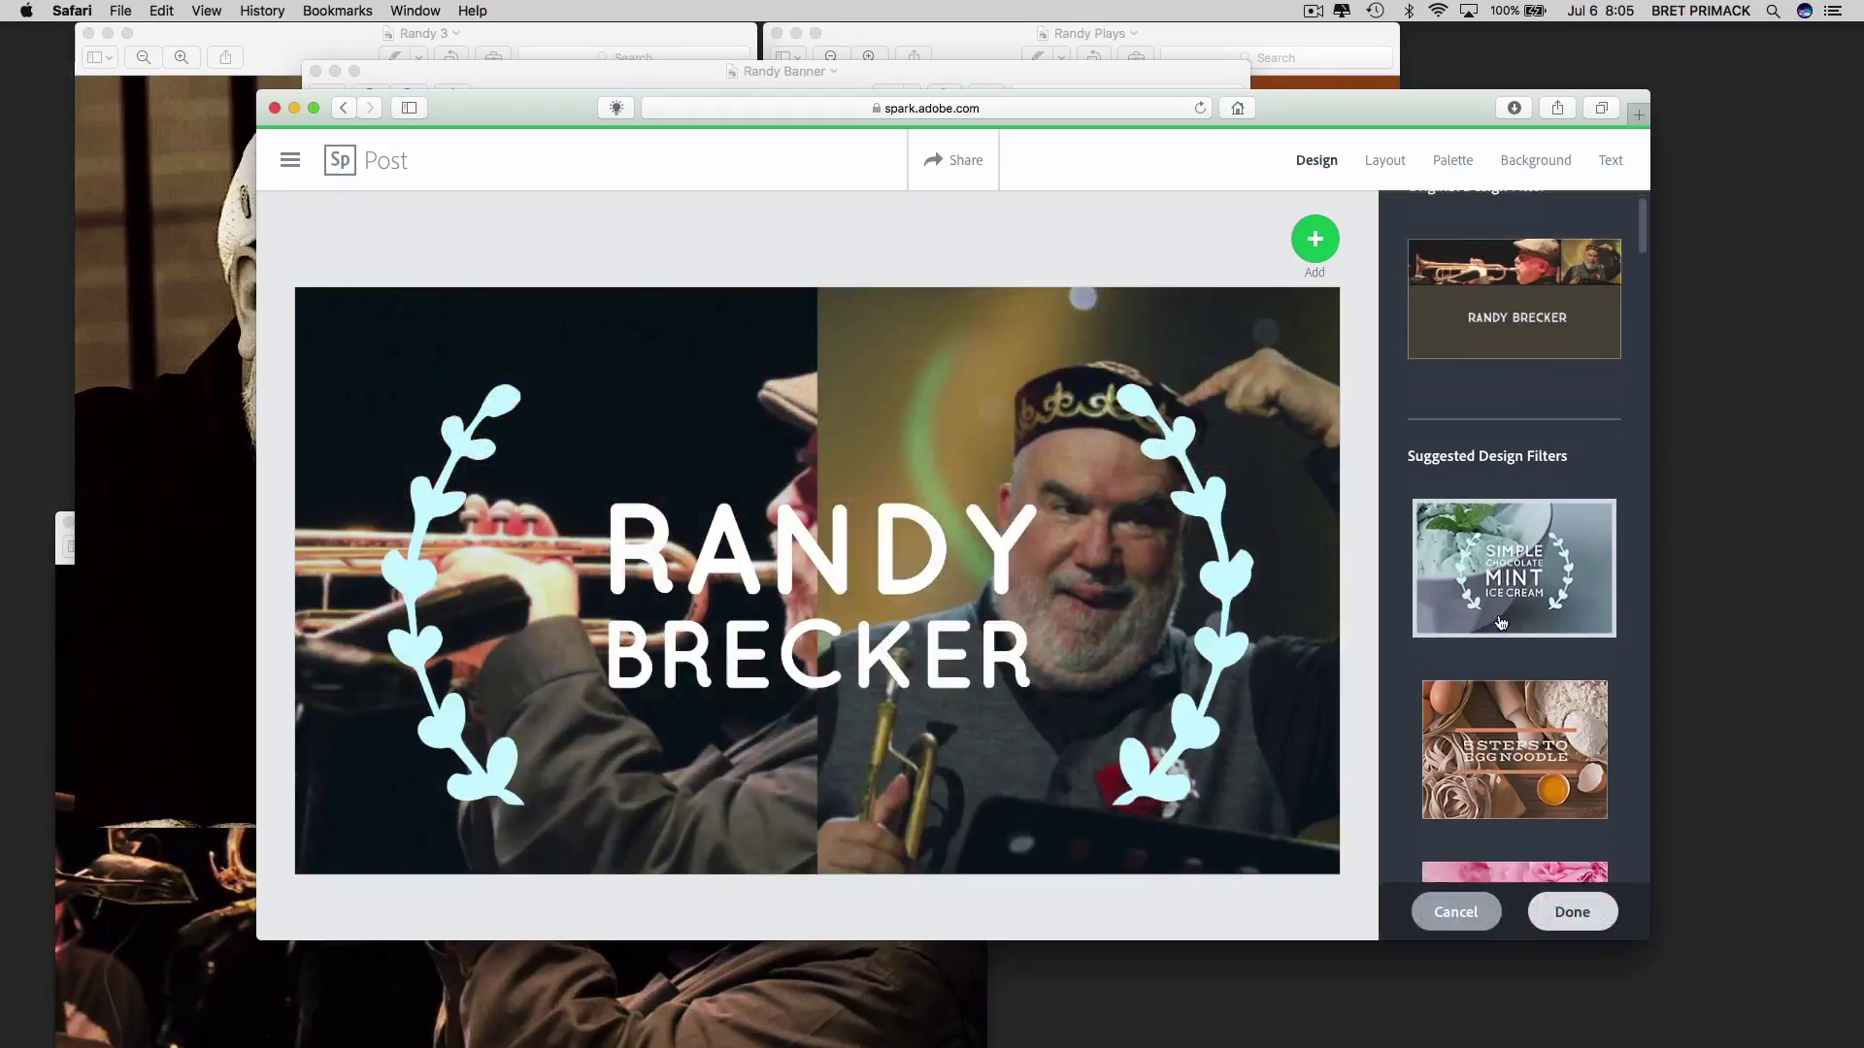
click(1503, 716)
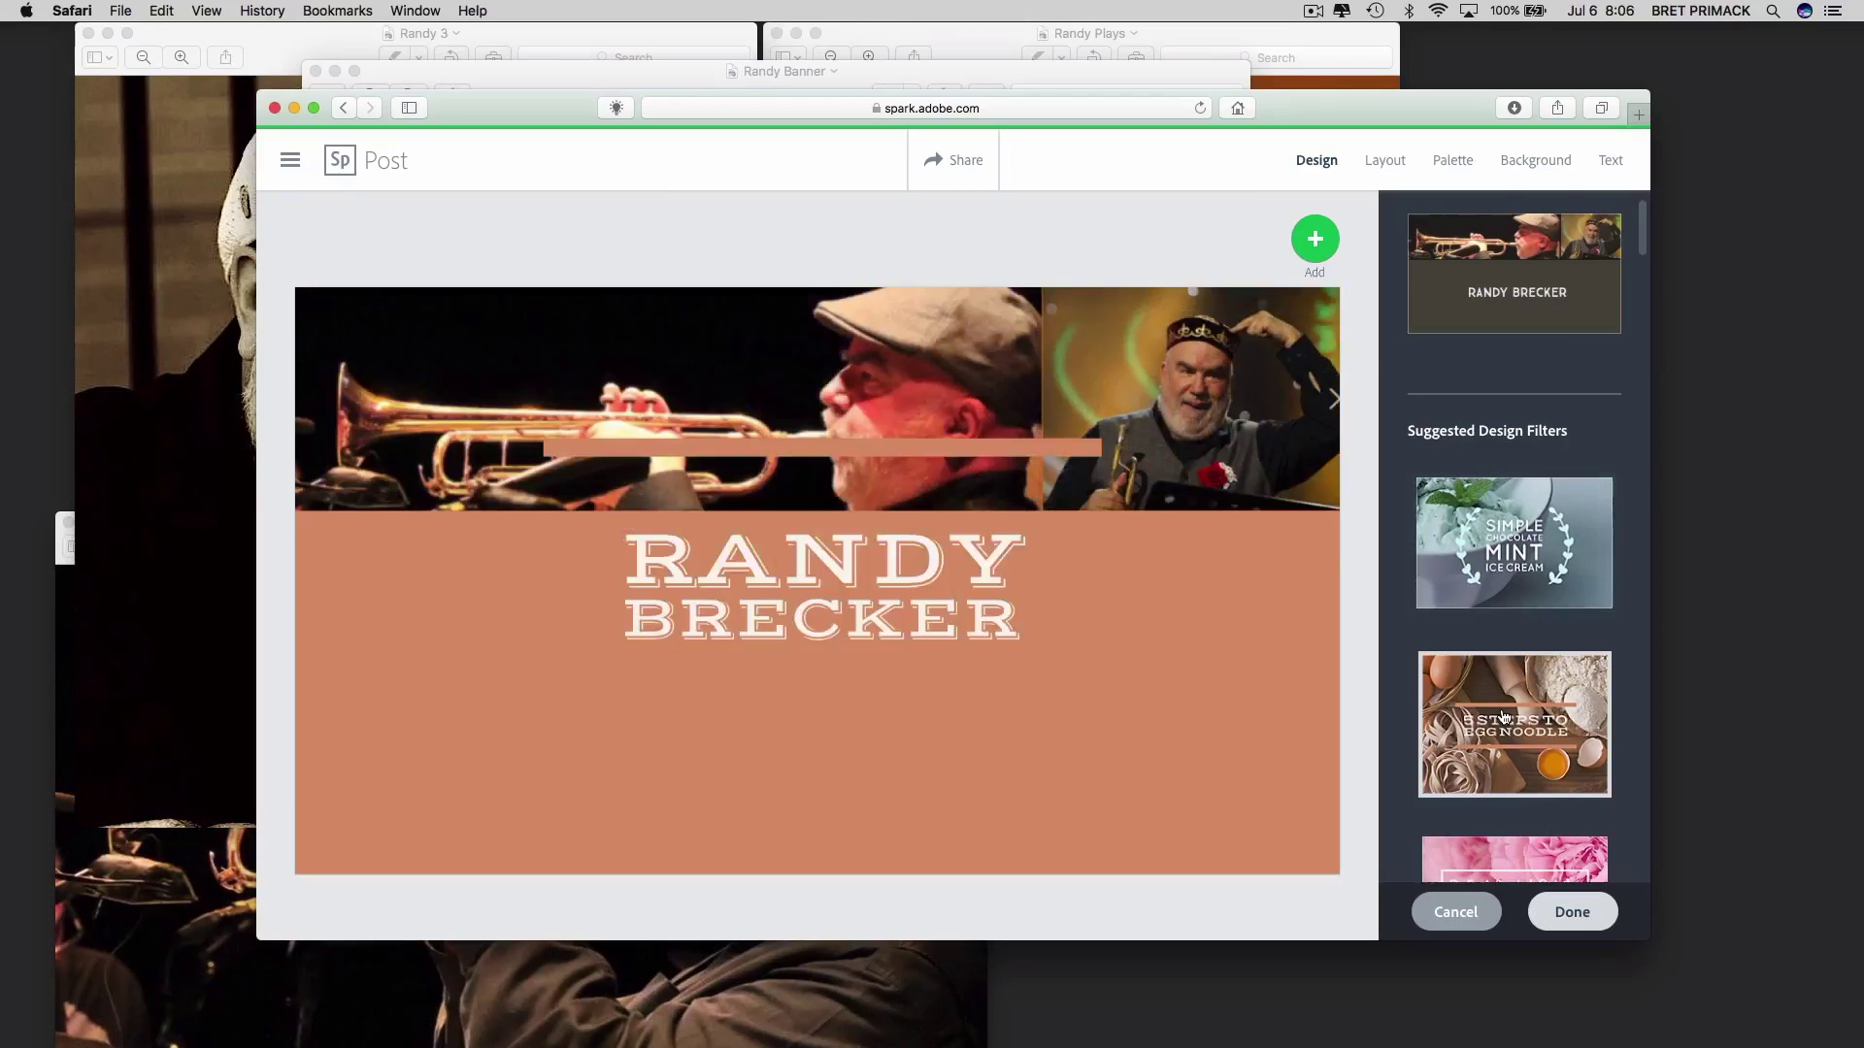
scroll(1503, 717, down, 5)
click(1503, 716)
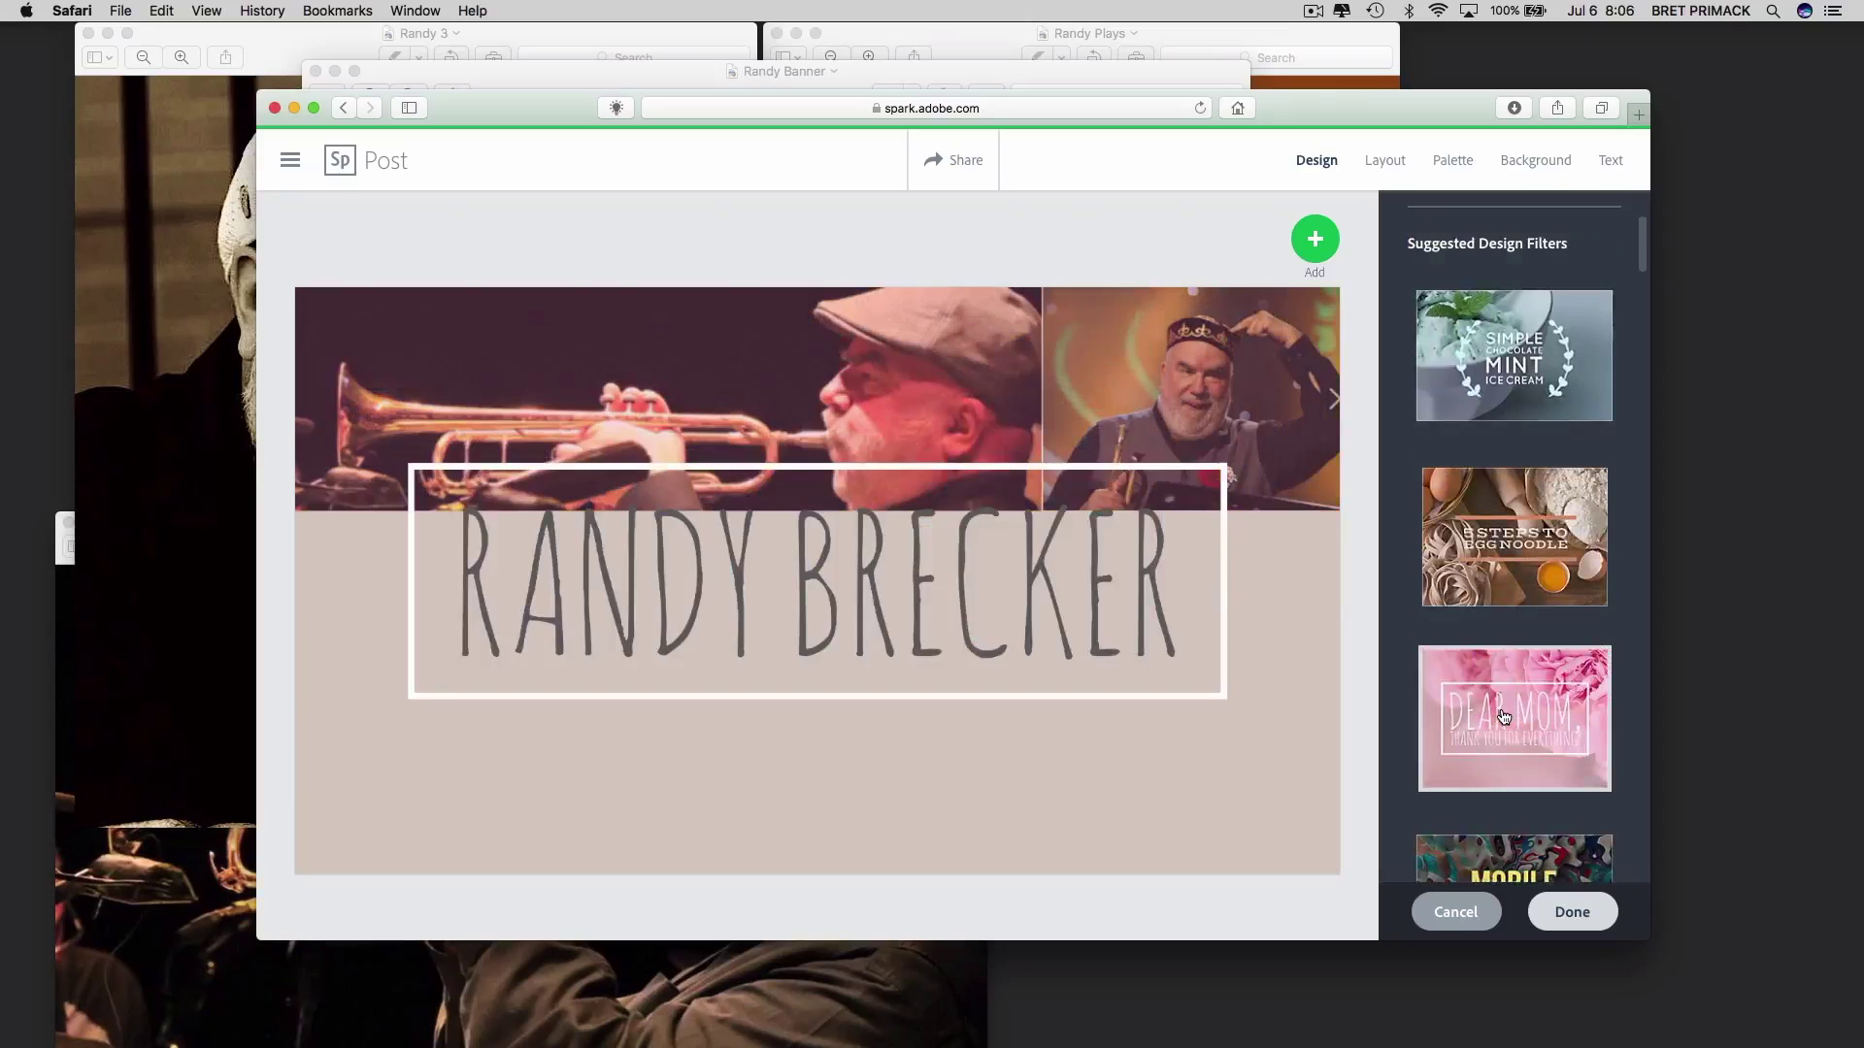
scroll(1499, 709, down, 6)
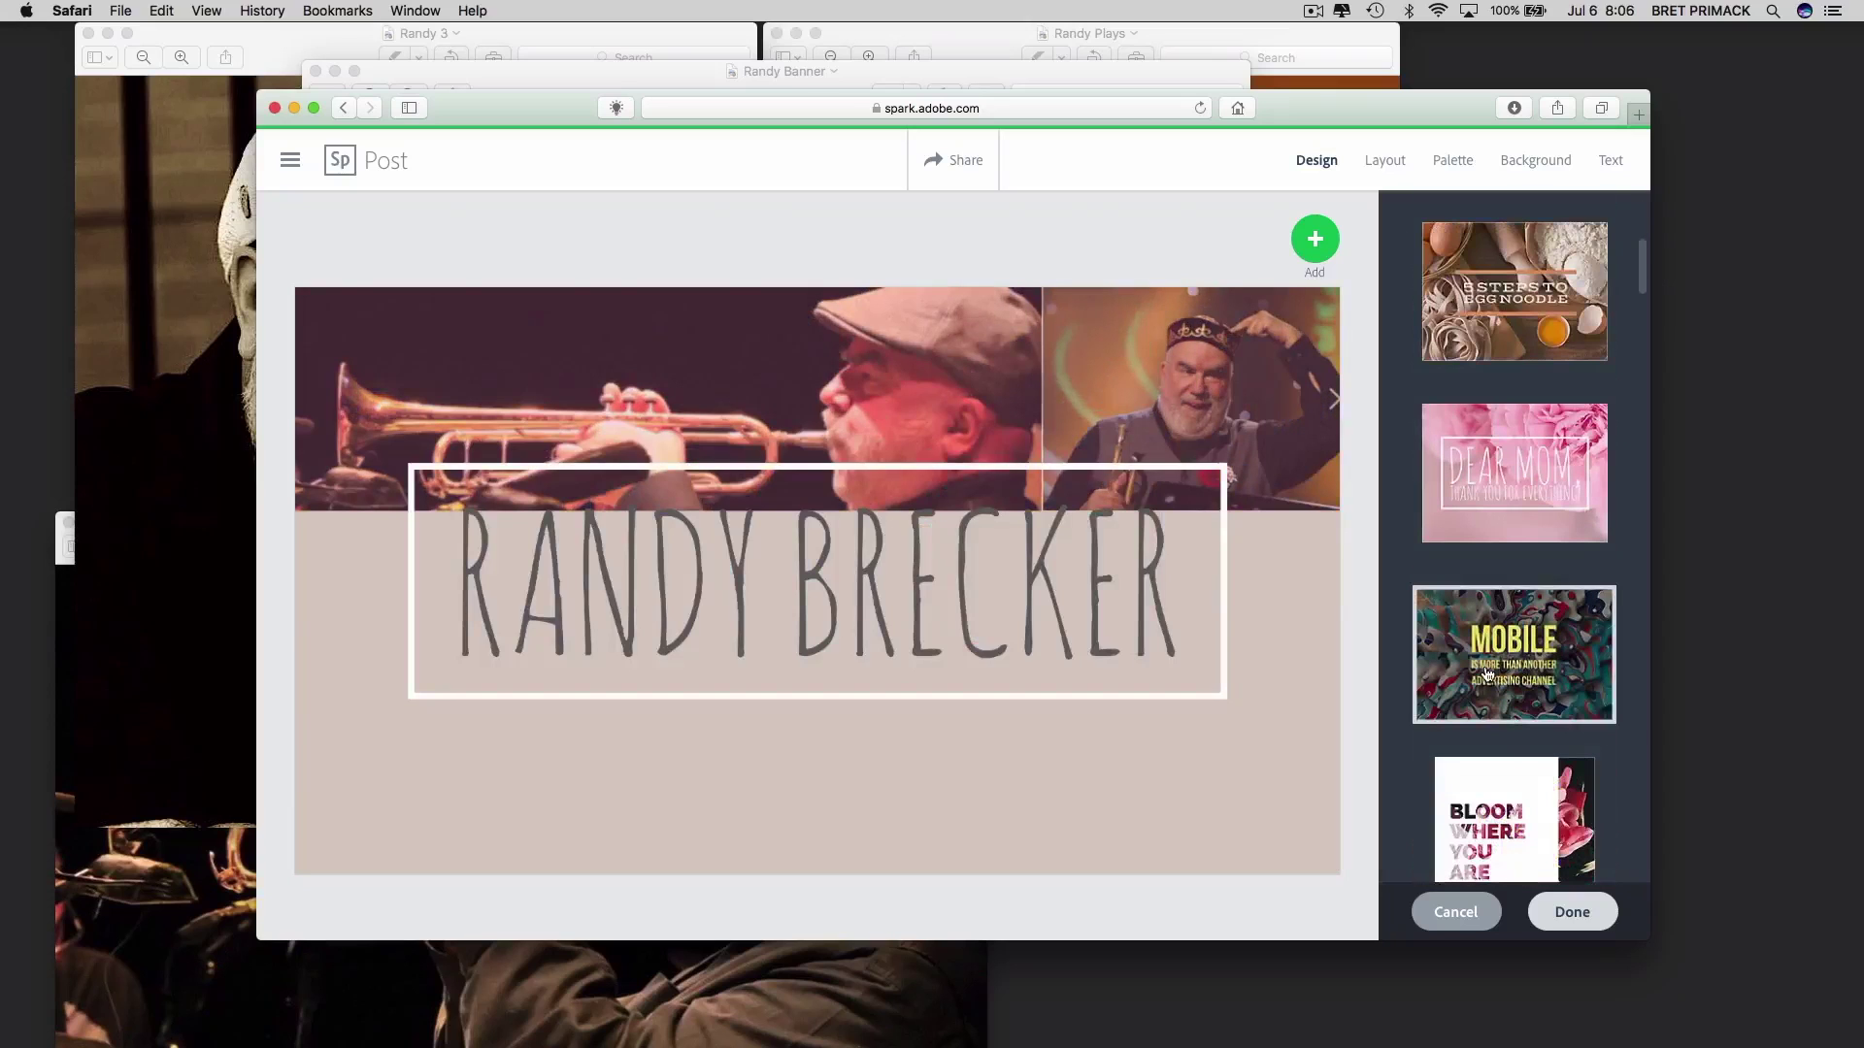
click(1487, 673)
scroll(1487, 672, down, 4)
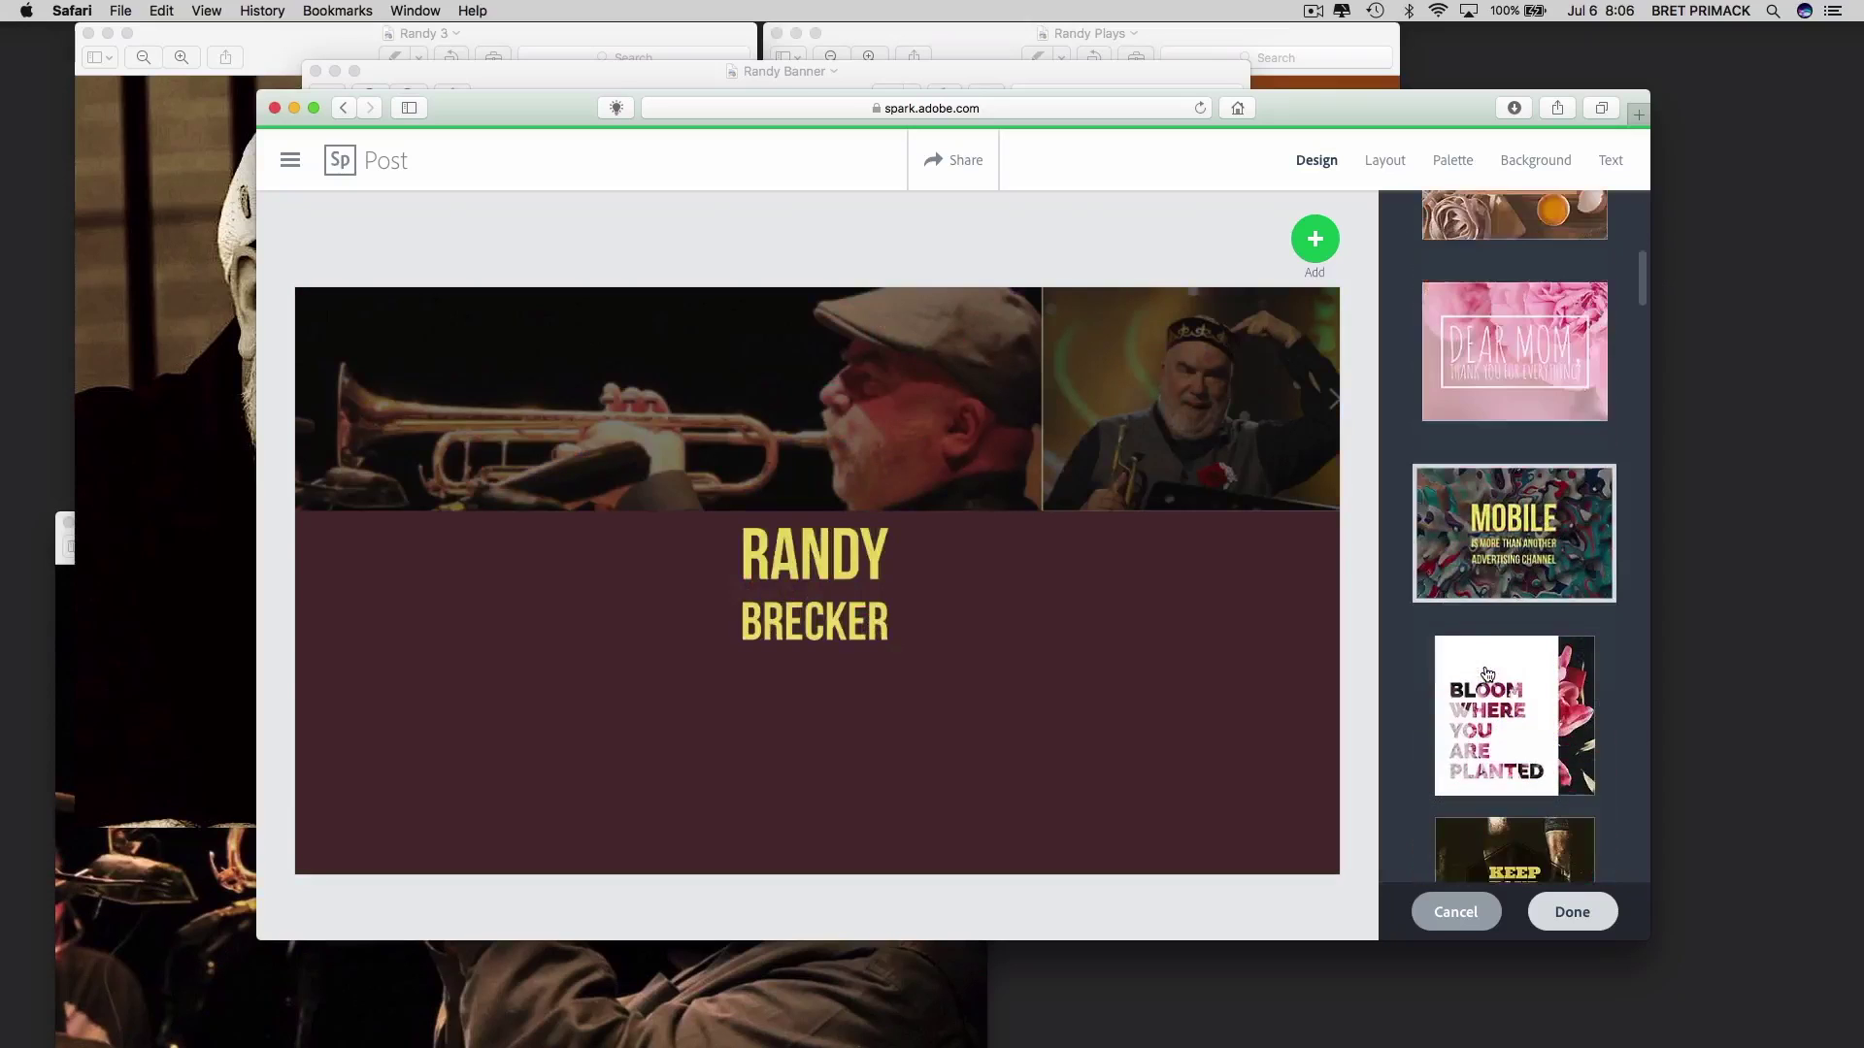
click(1488, 682)
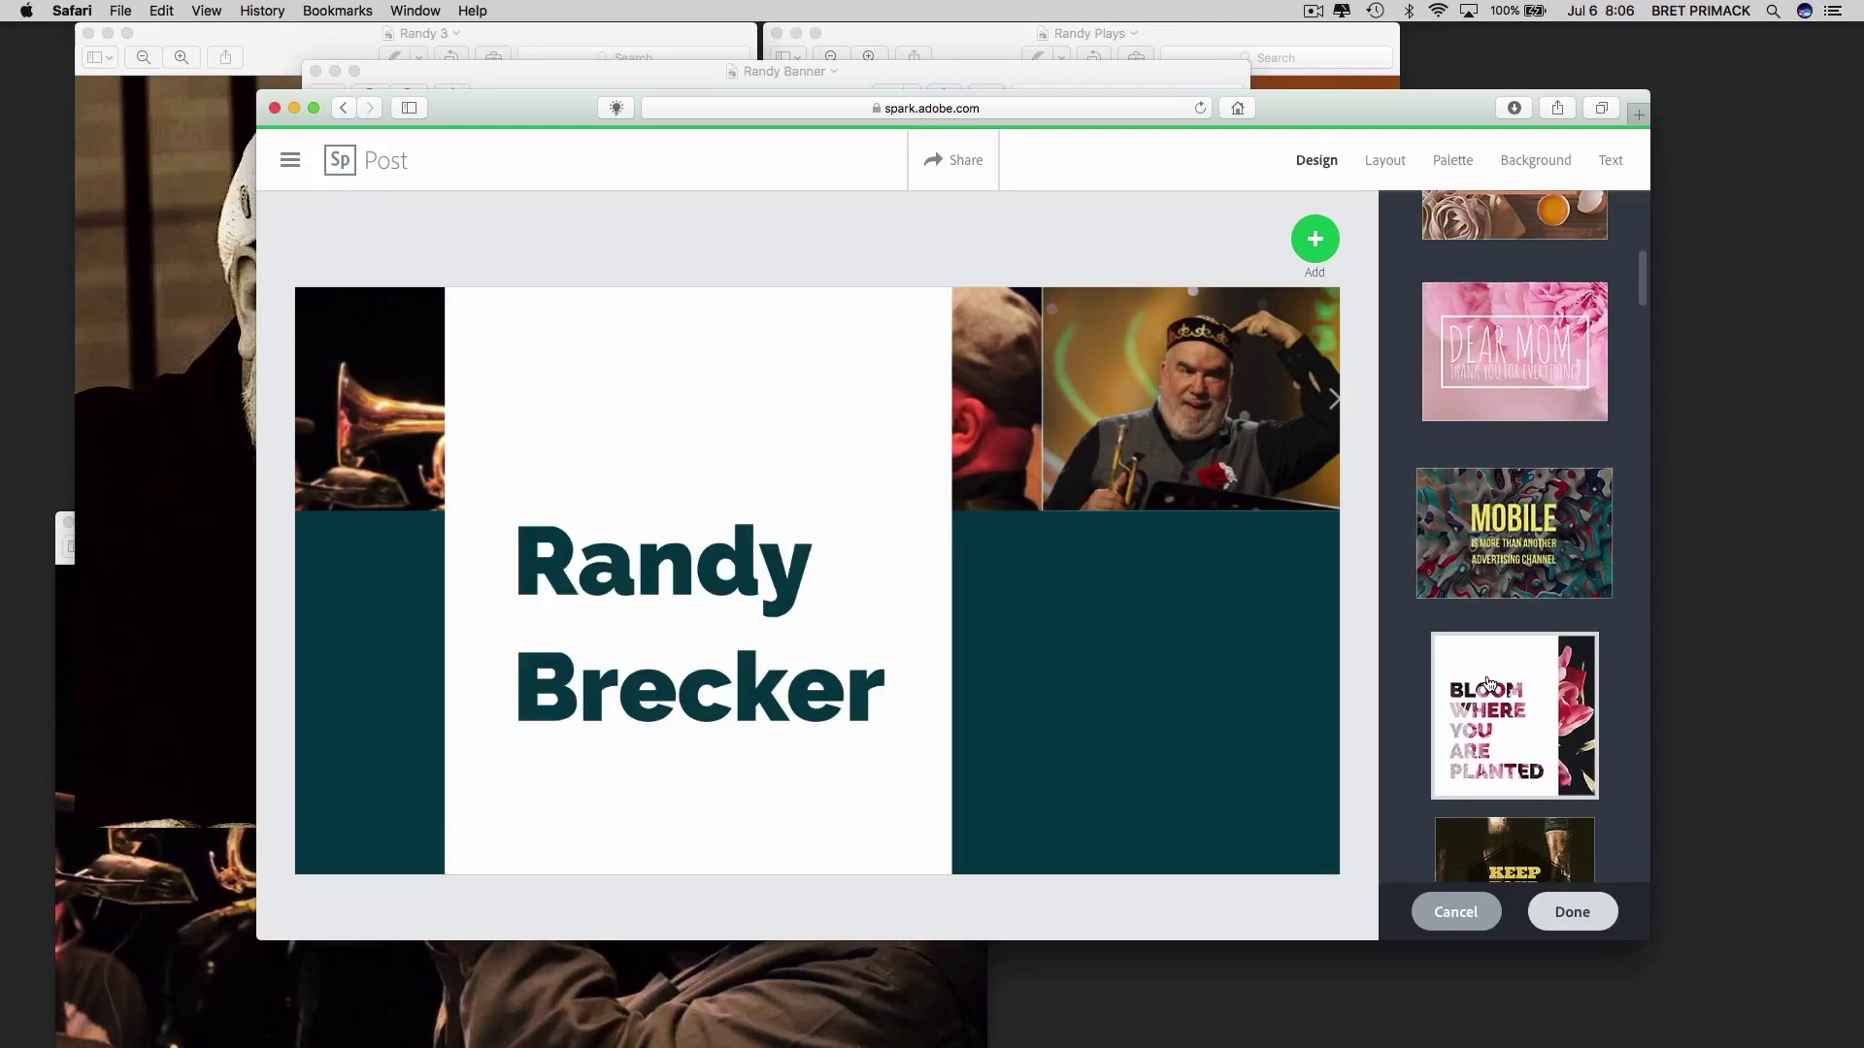
scroll(1490, 685, down, 2)
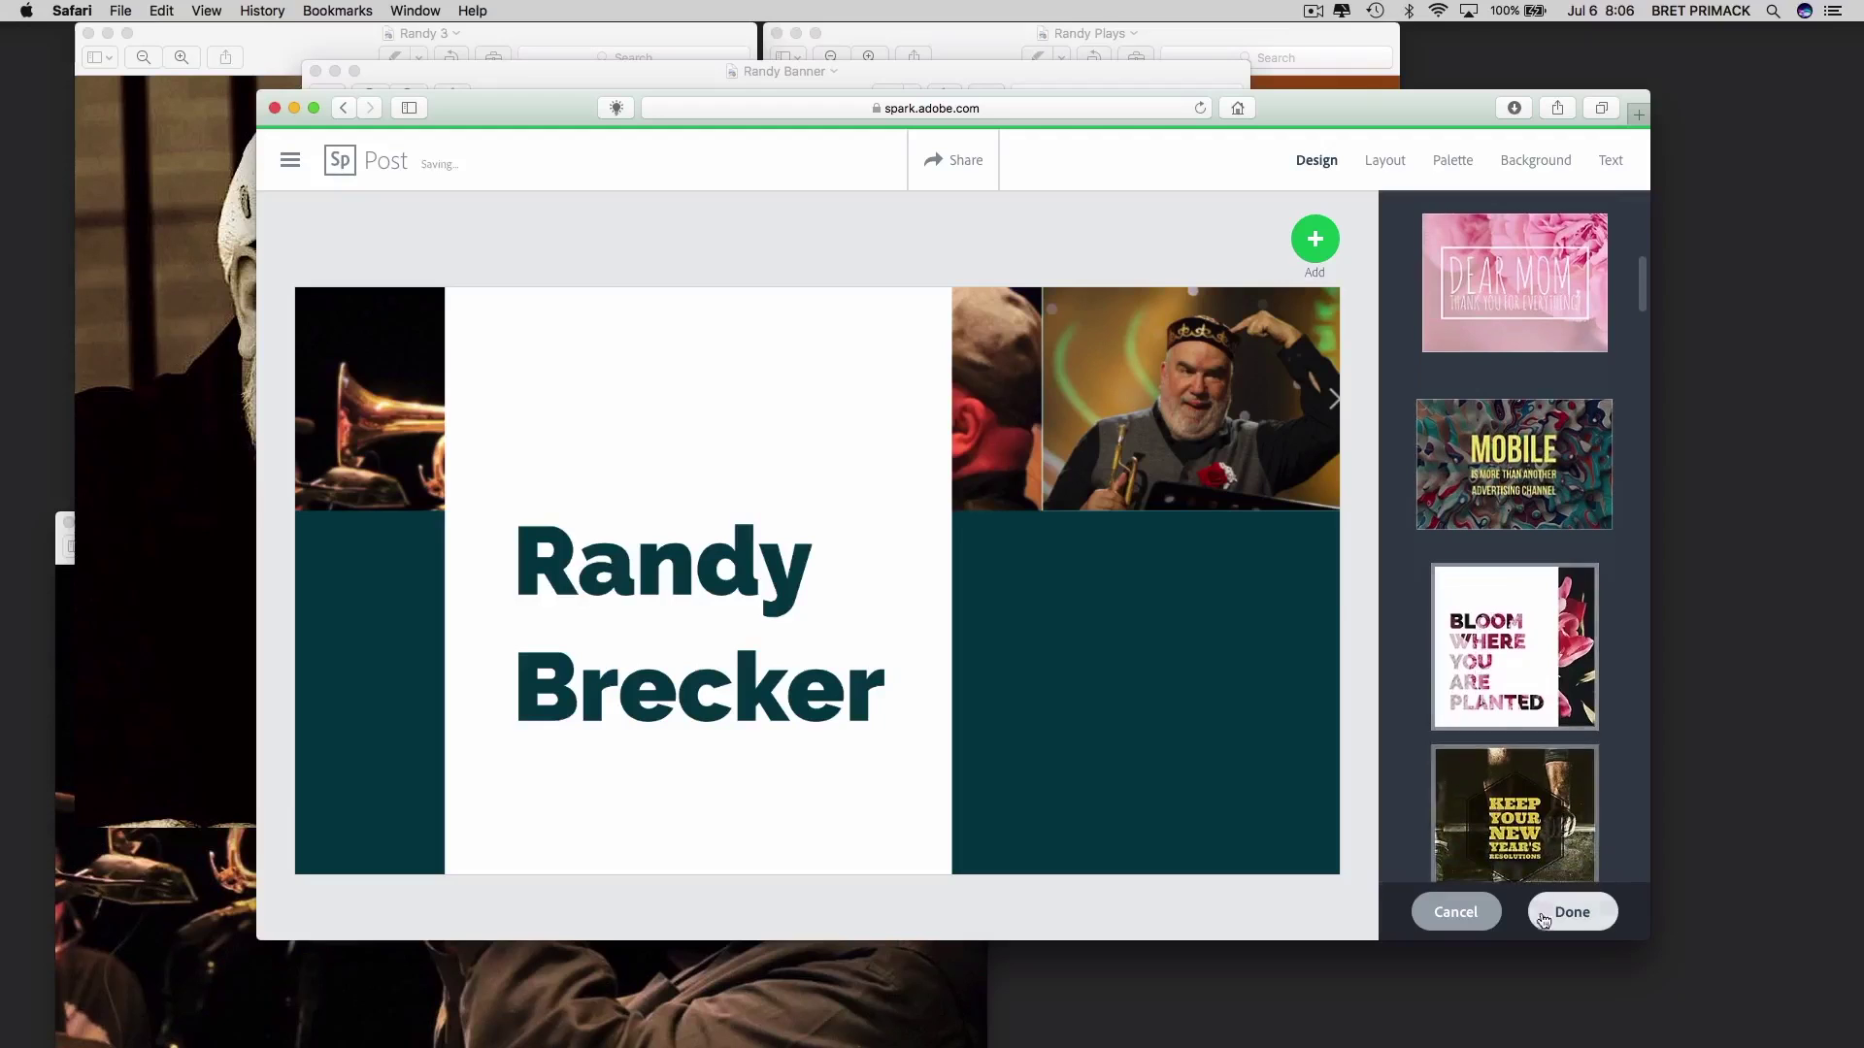
click(1520, 844)
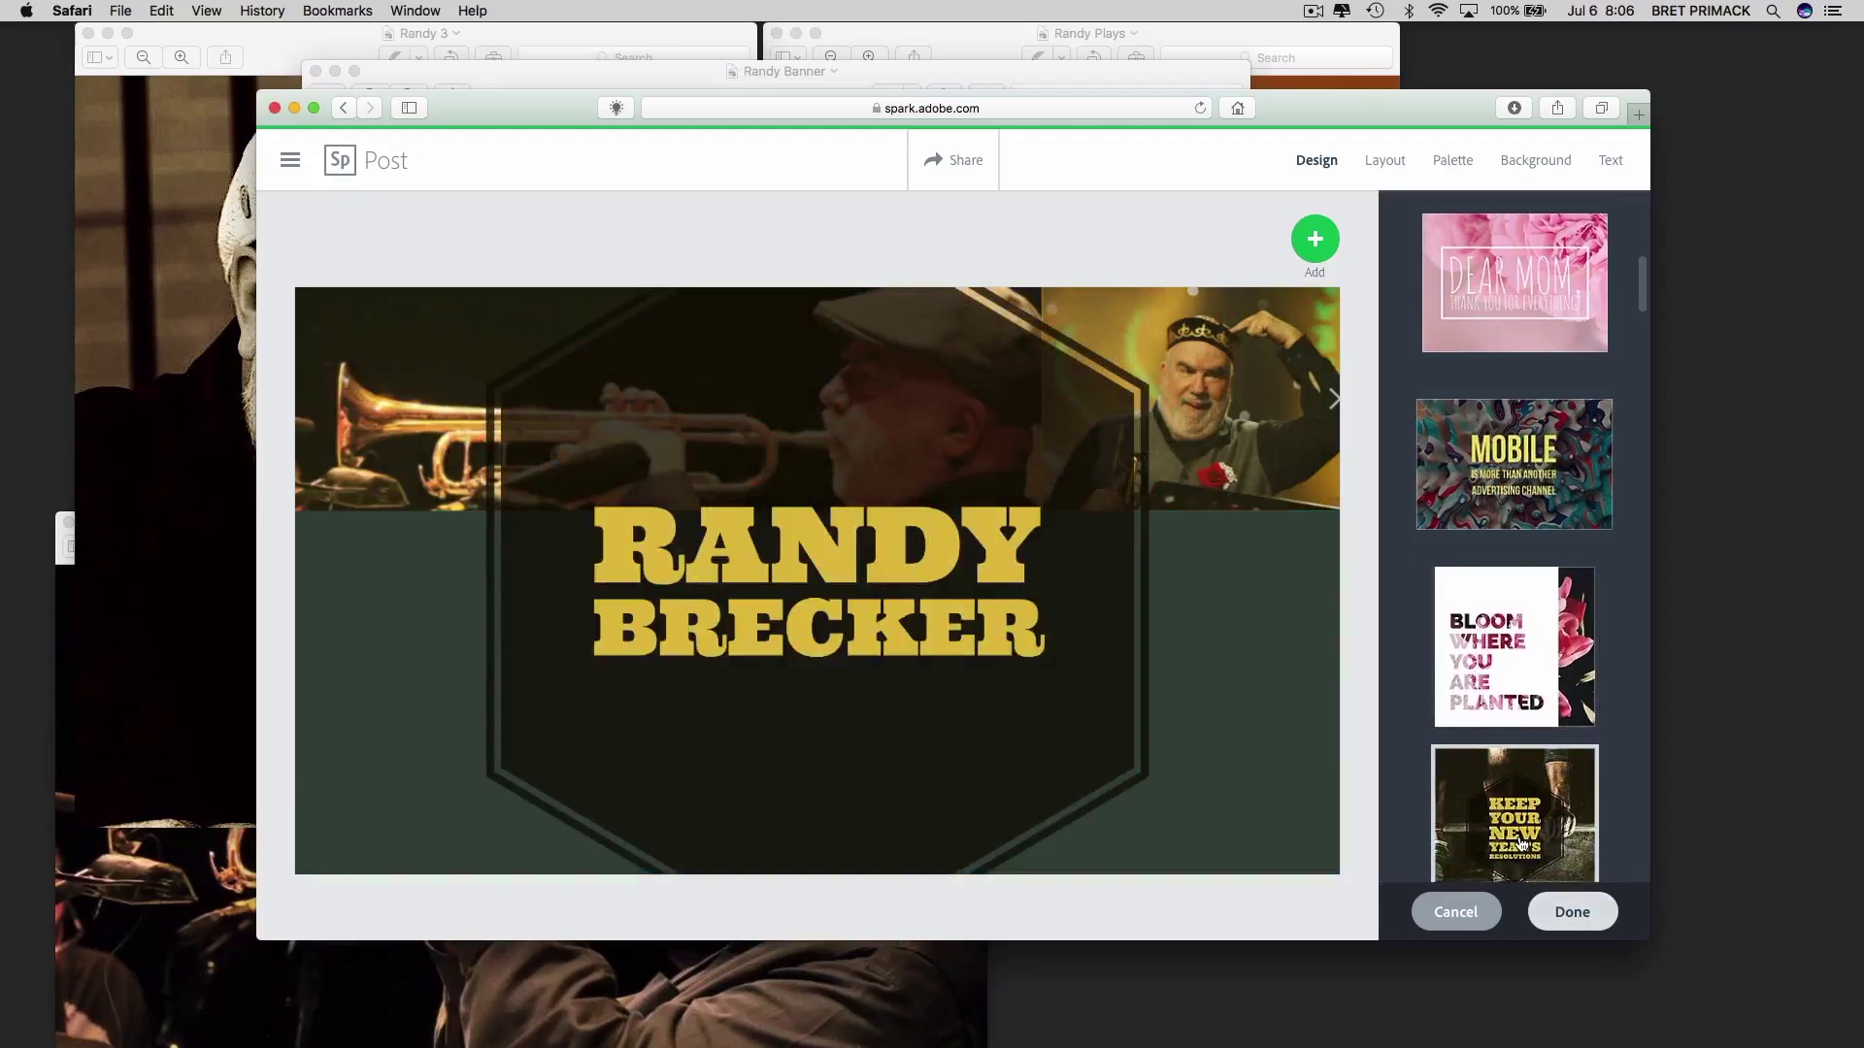
scroll(1522, 845, down, 1)
scroll(1521, 845, down, 5)
click(1521, 830)
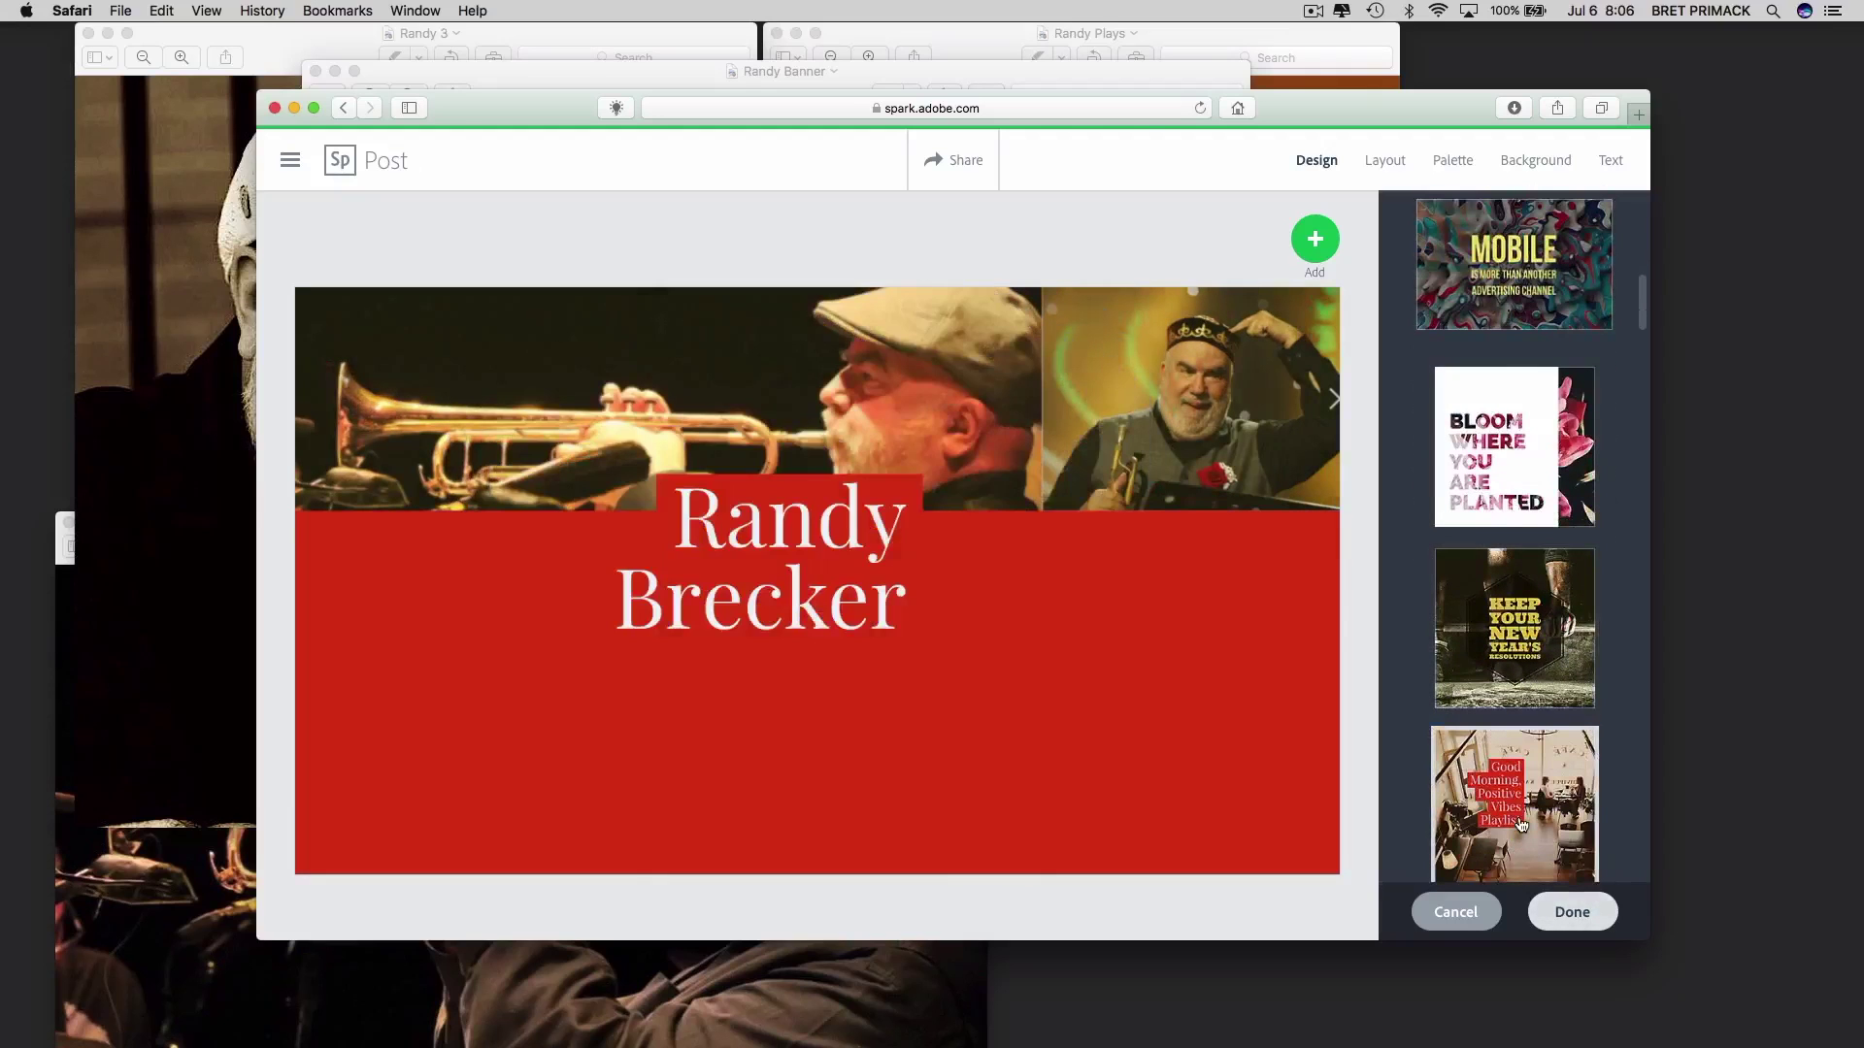
scroll(1521, 827, down, 6)
click(1521, 825)
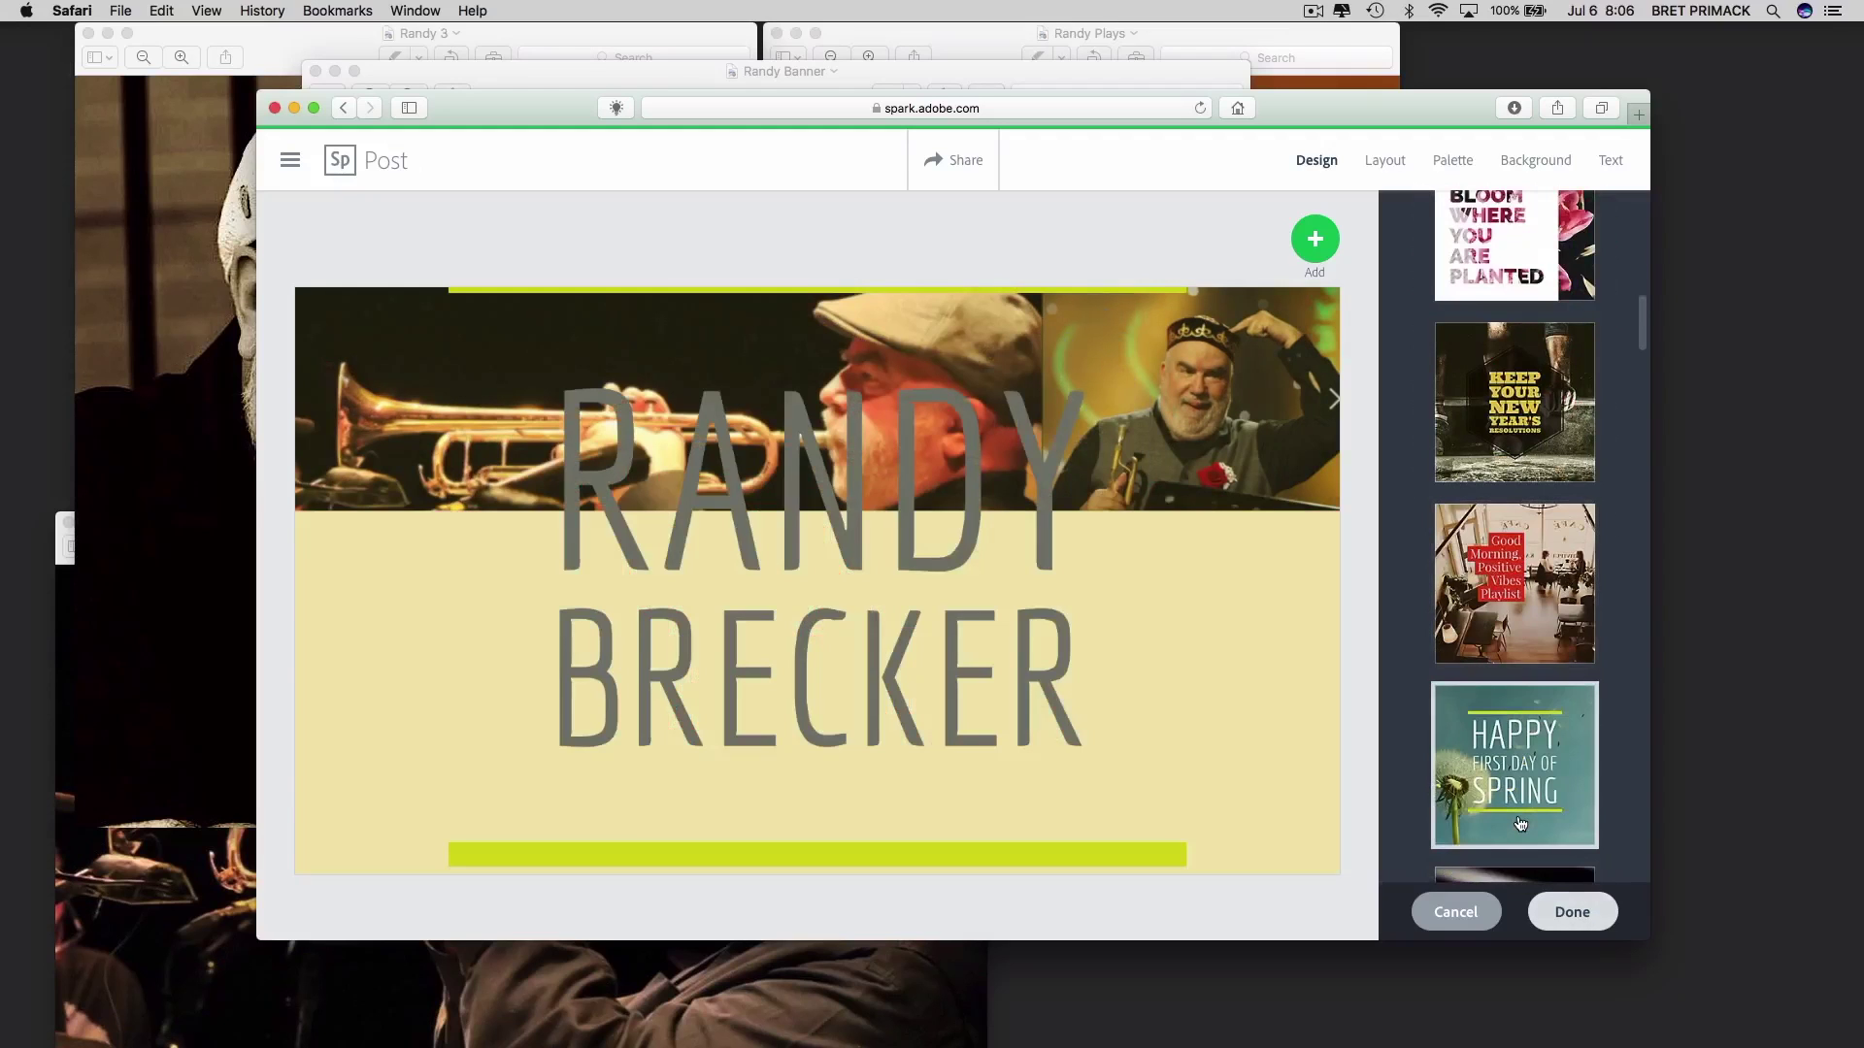
scroll(1520, 823, down, 8)
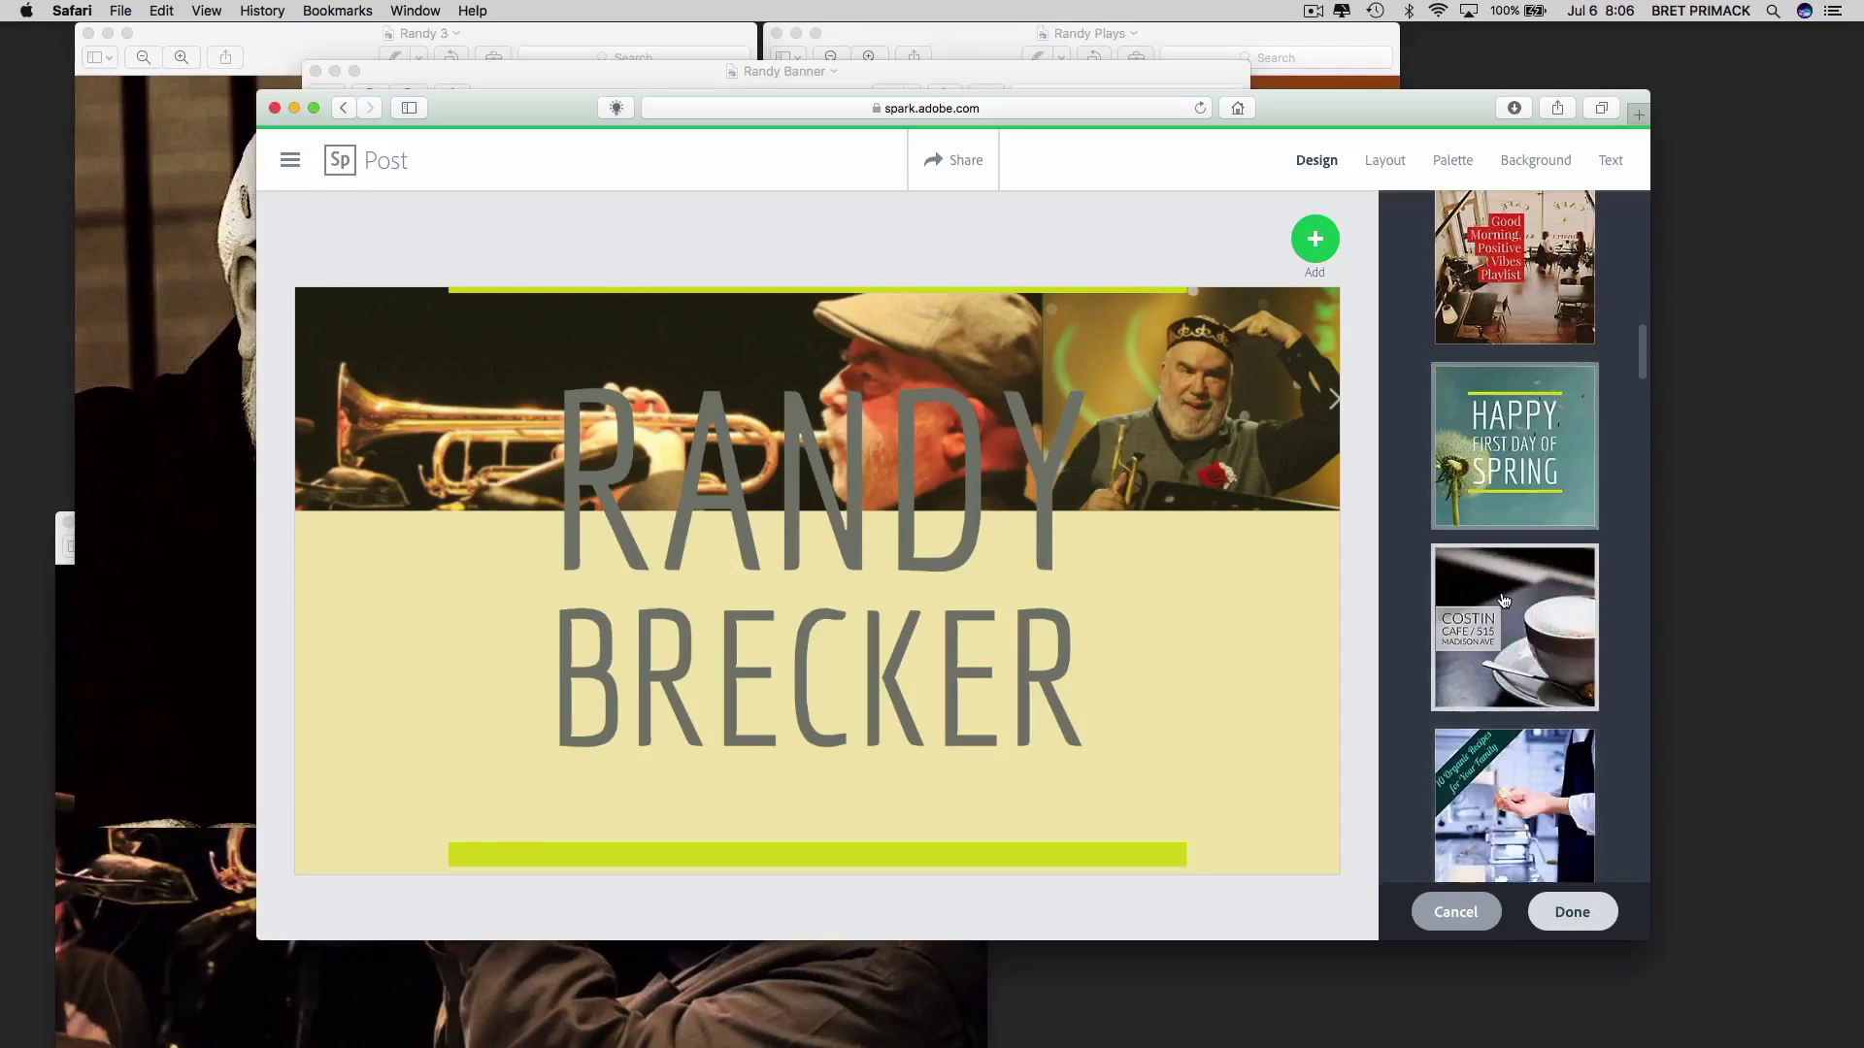
click(1504, 600)
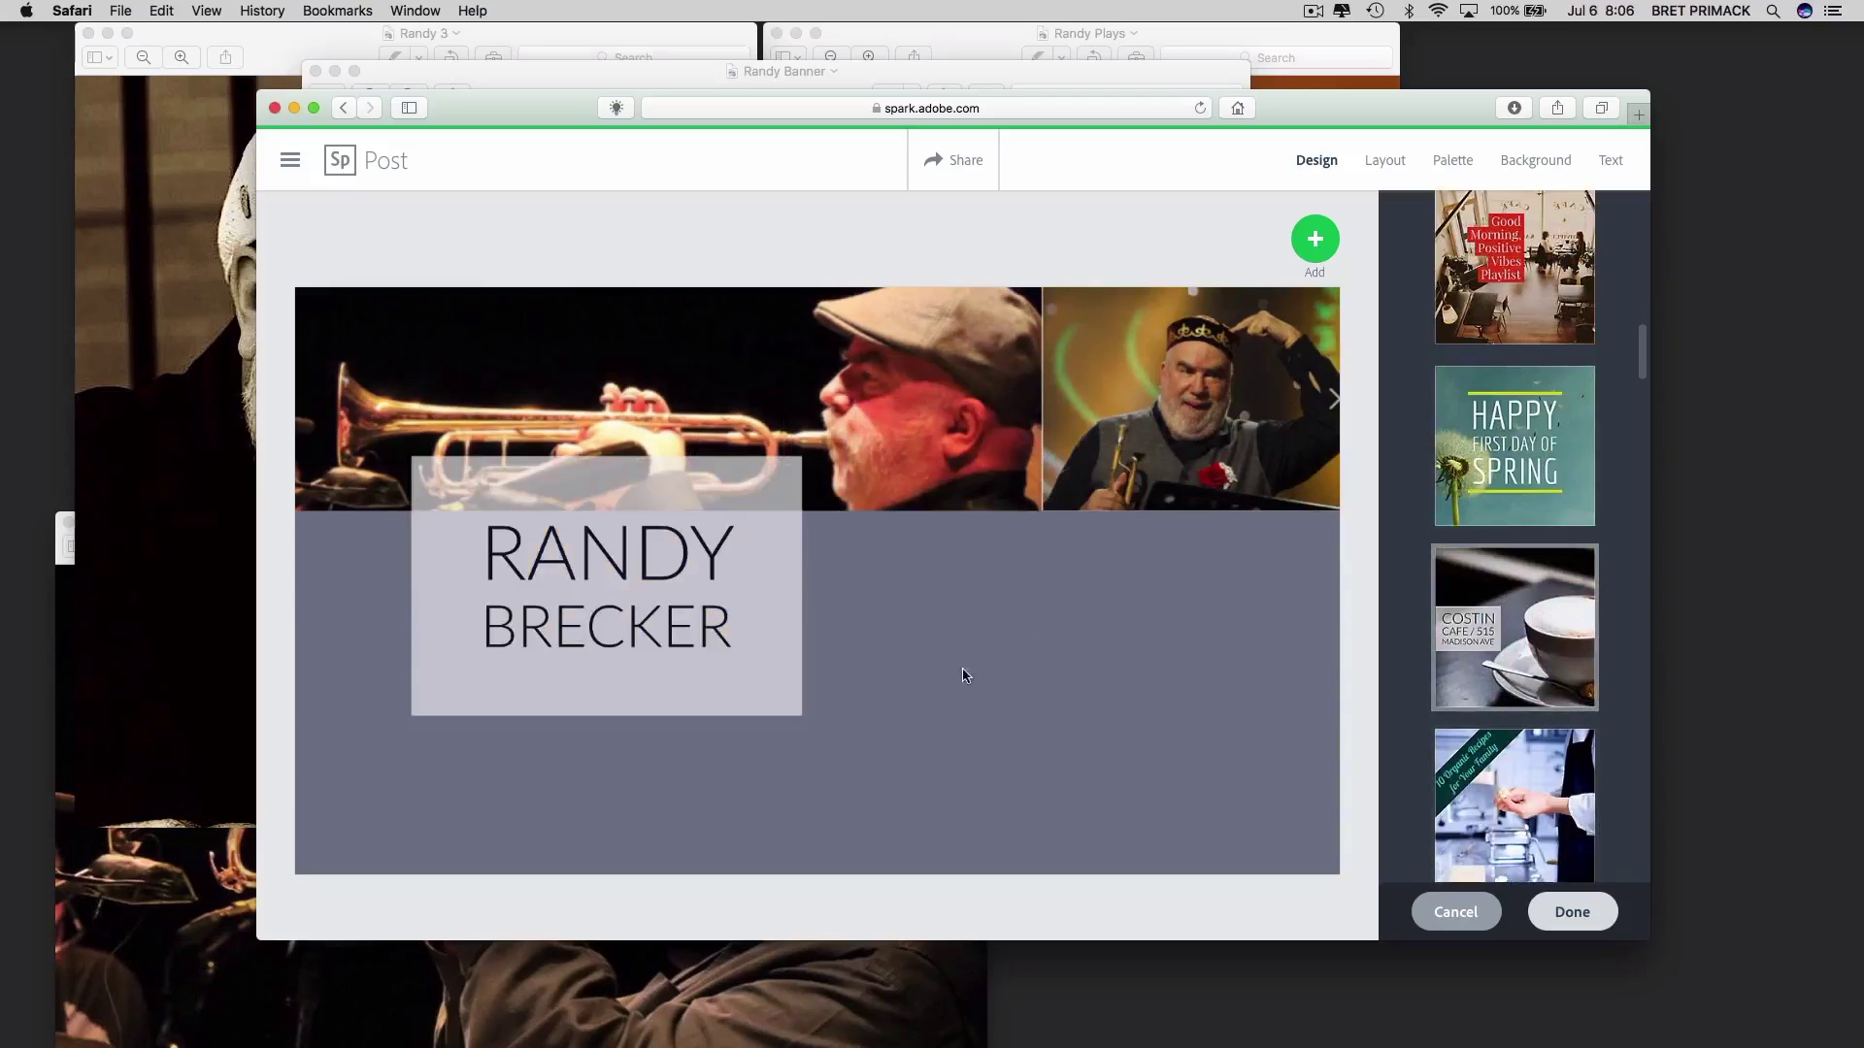
click(1540, 801)
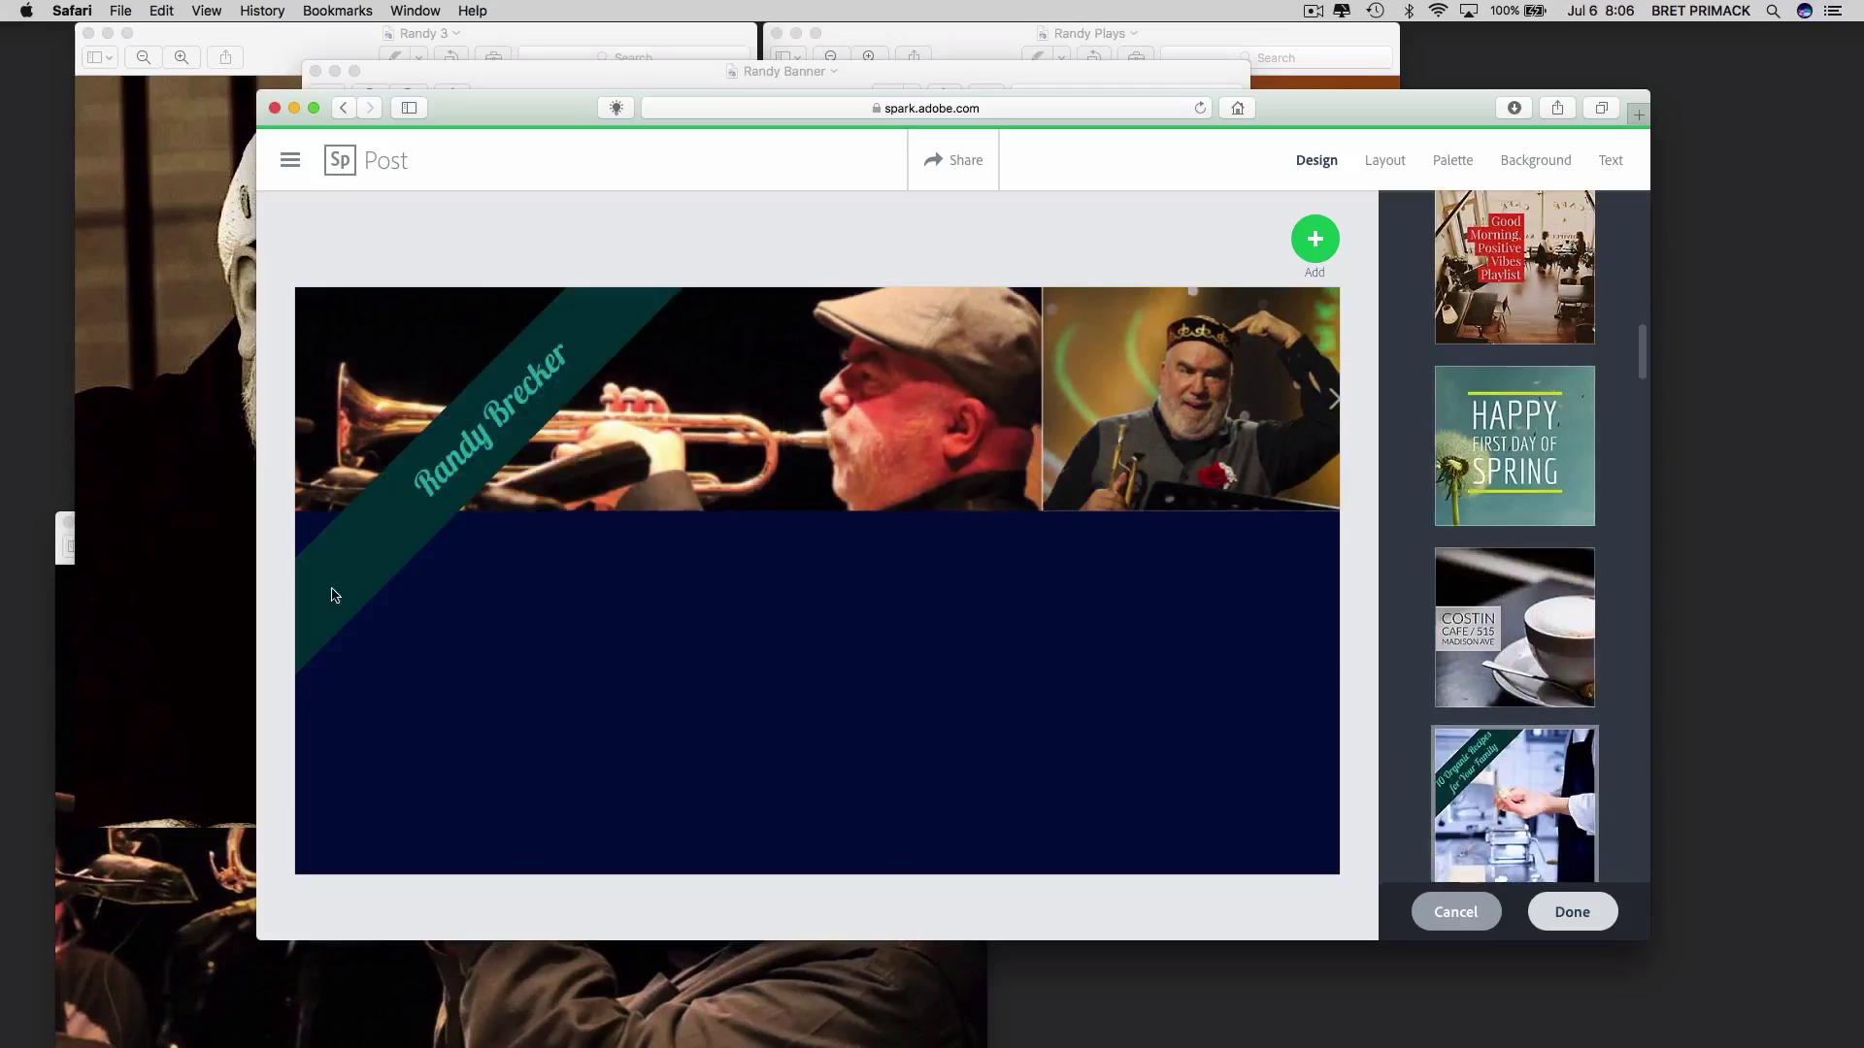
scroll(1607, 759, down, 3)
click(1488, 718)
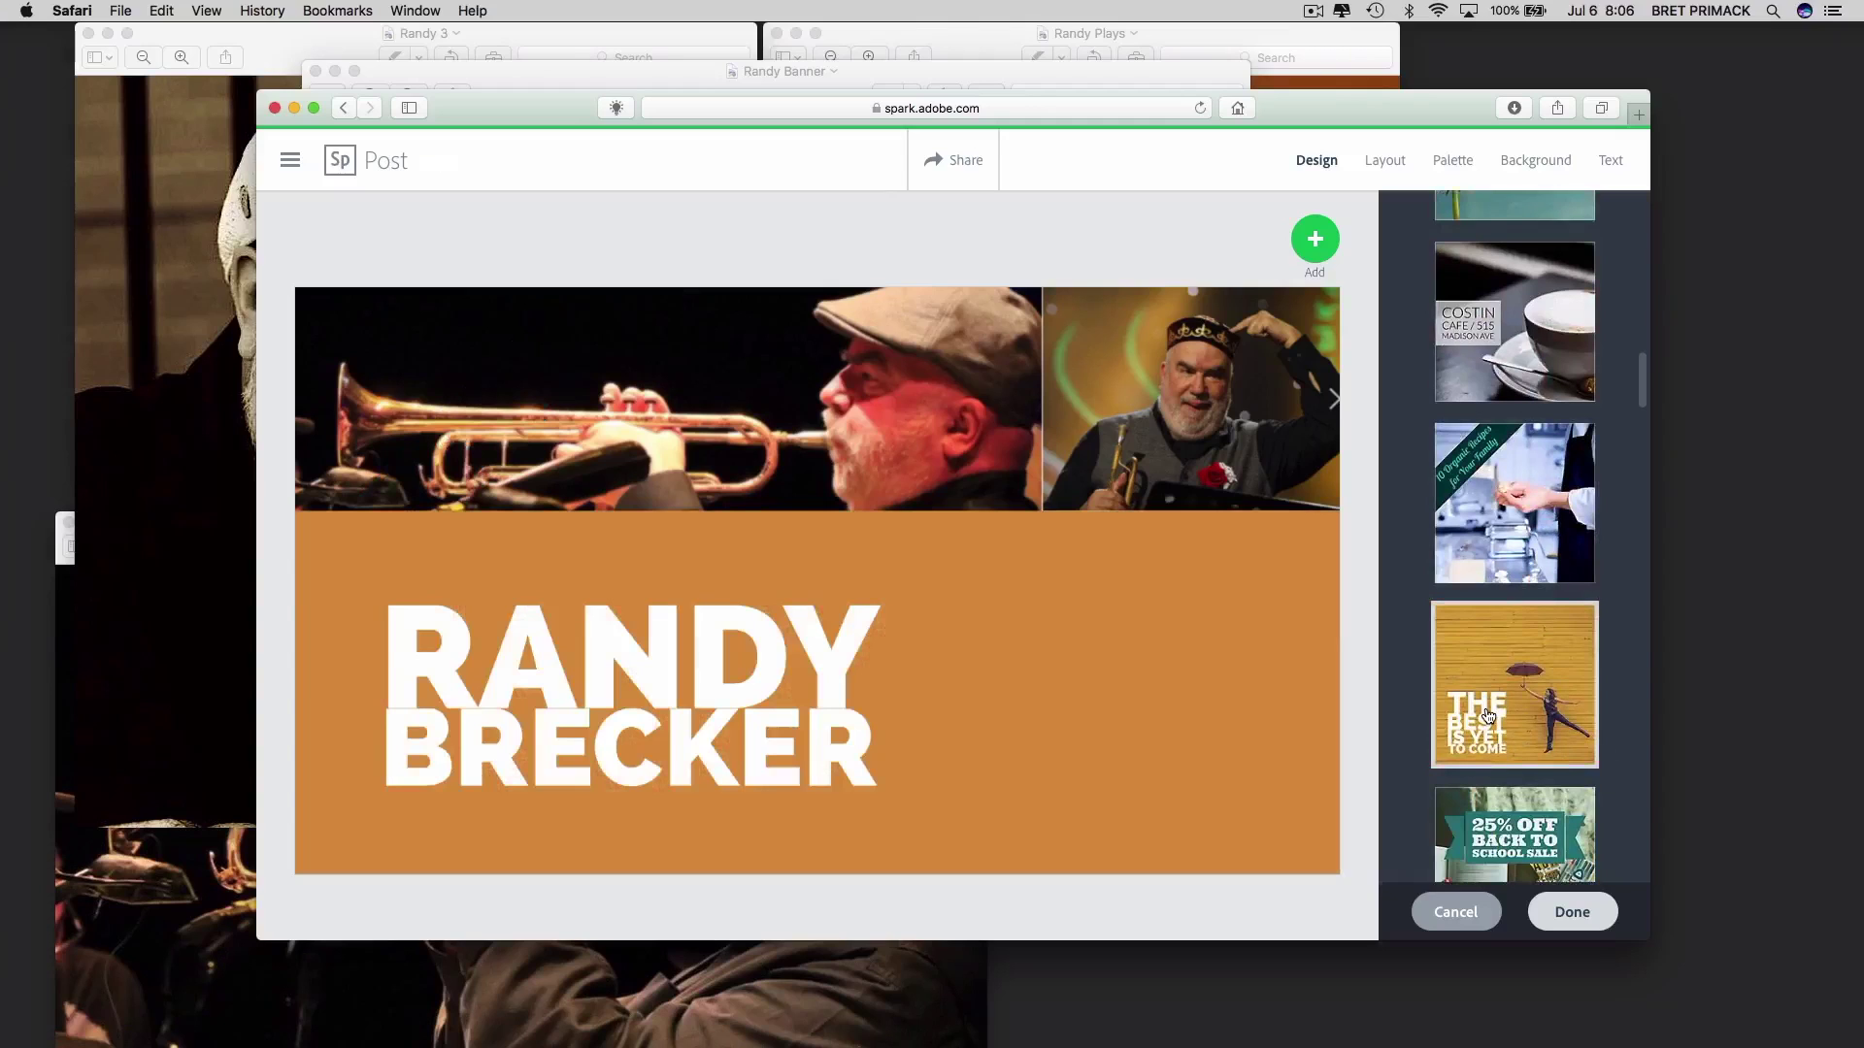
click(1452, 163)
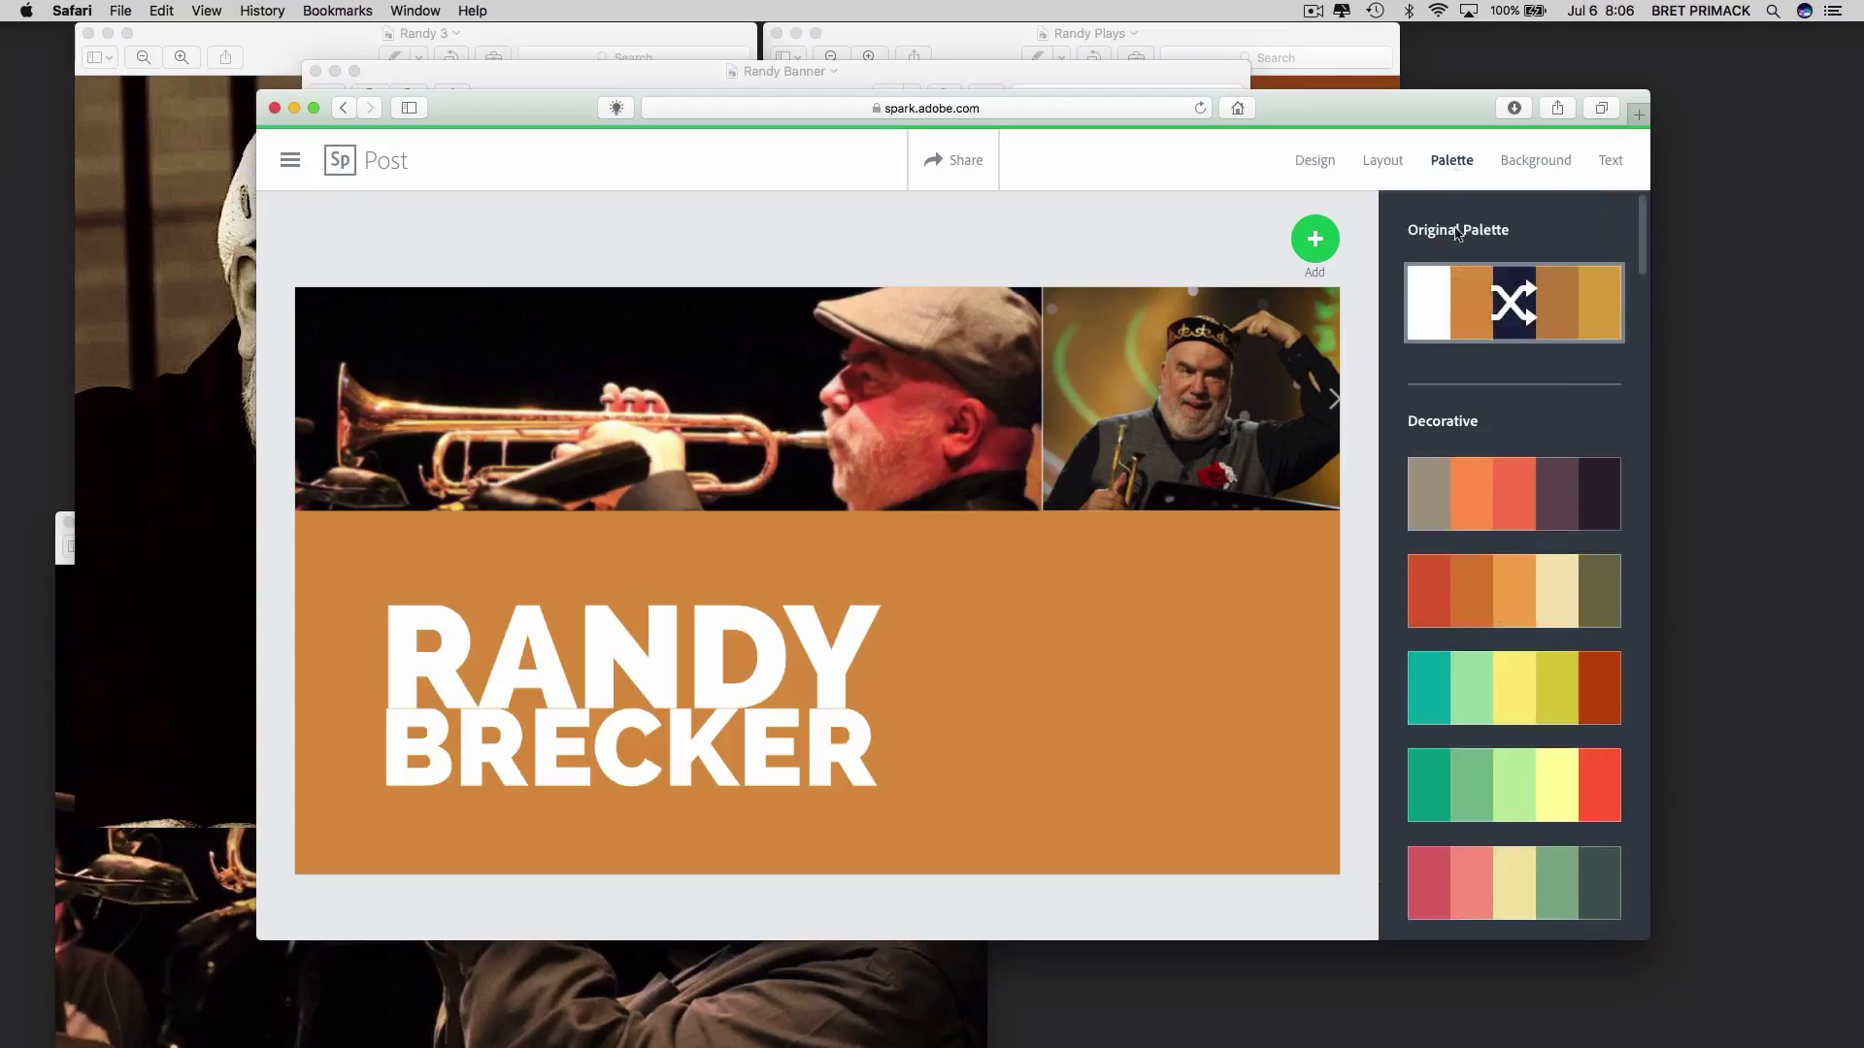
Try an Elegant palette, then apply the dark brown palette with charcoal title lettering
scroll(1510, 570, down, 10)
scroll(1510, 571, down, 10)
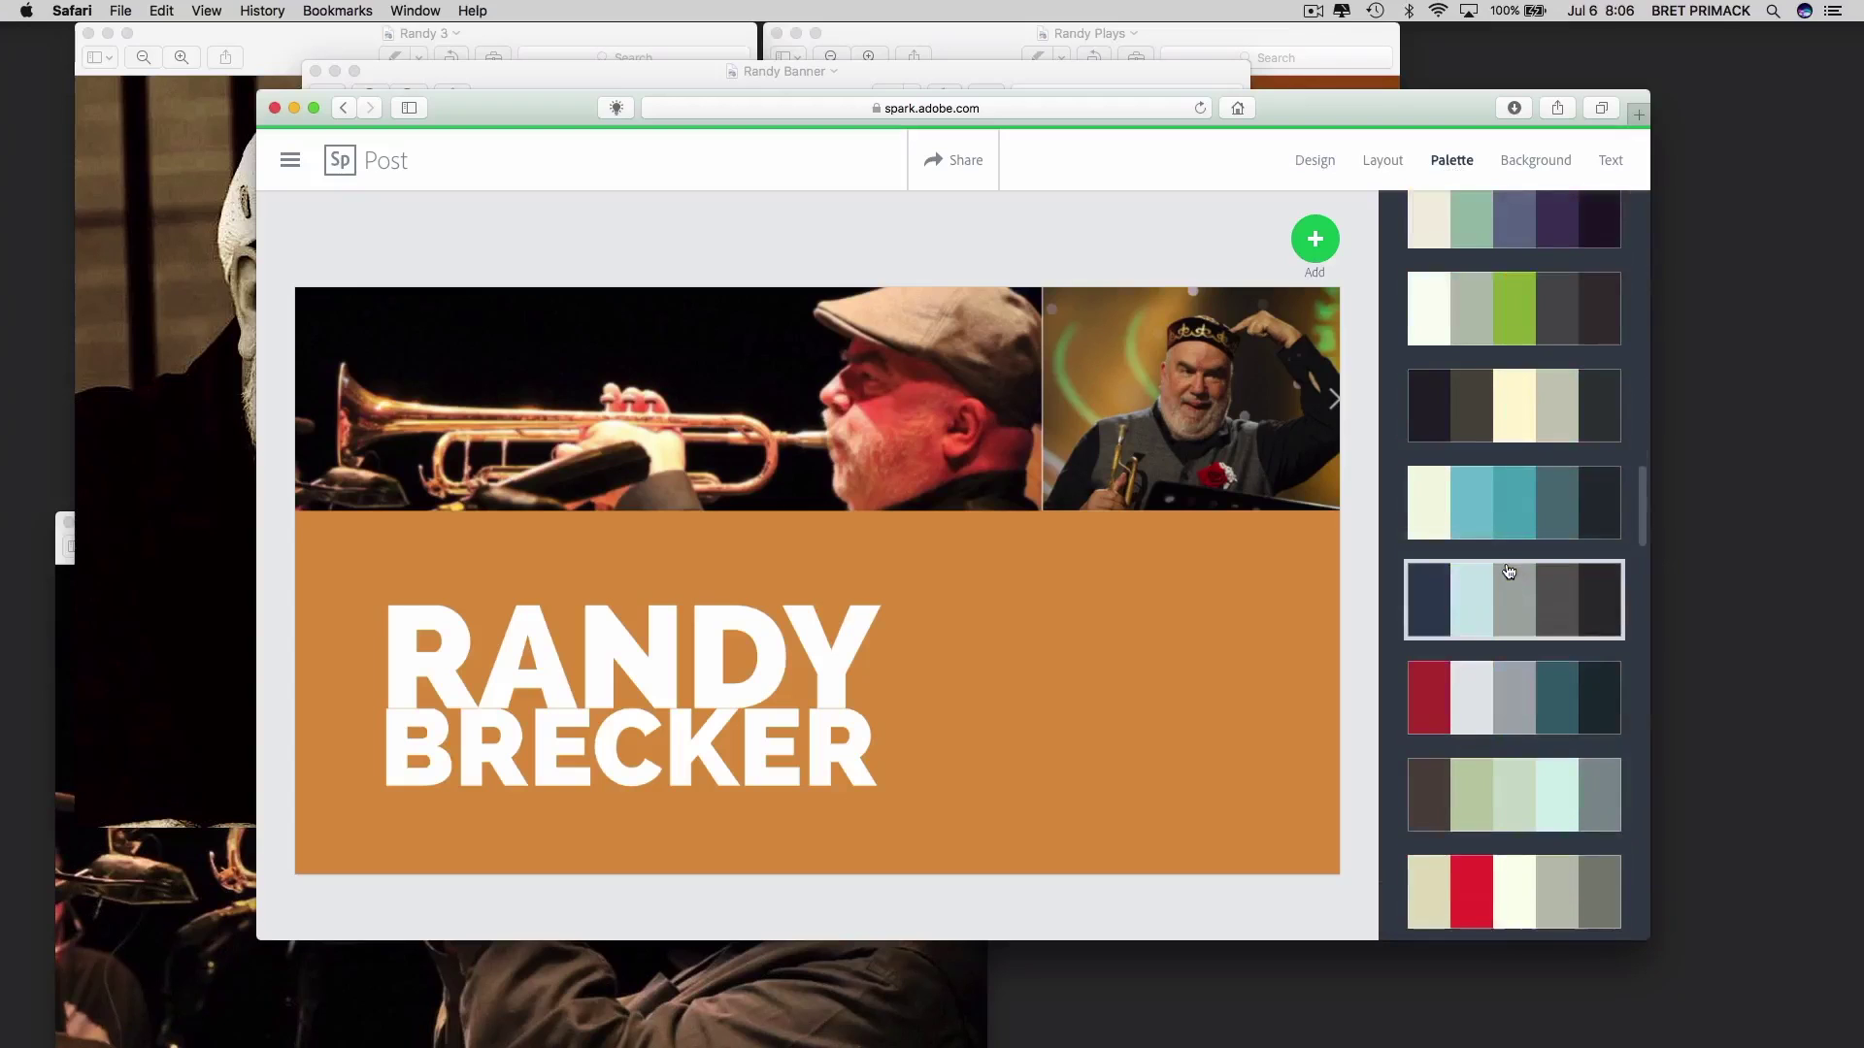
scroll(1510, 571, down, 10)
scroll(1511, 570, down, 8)
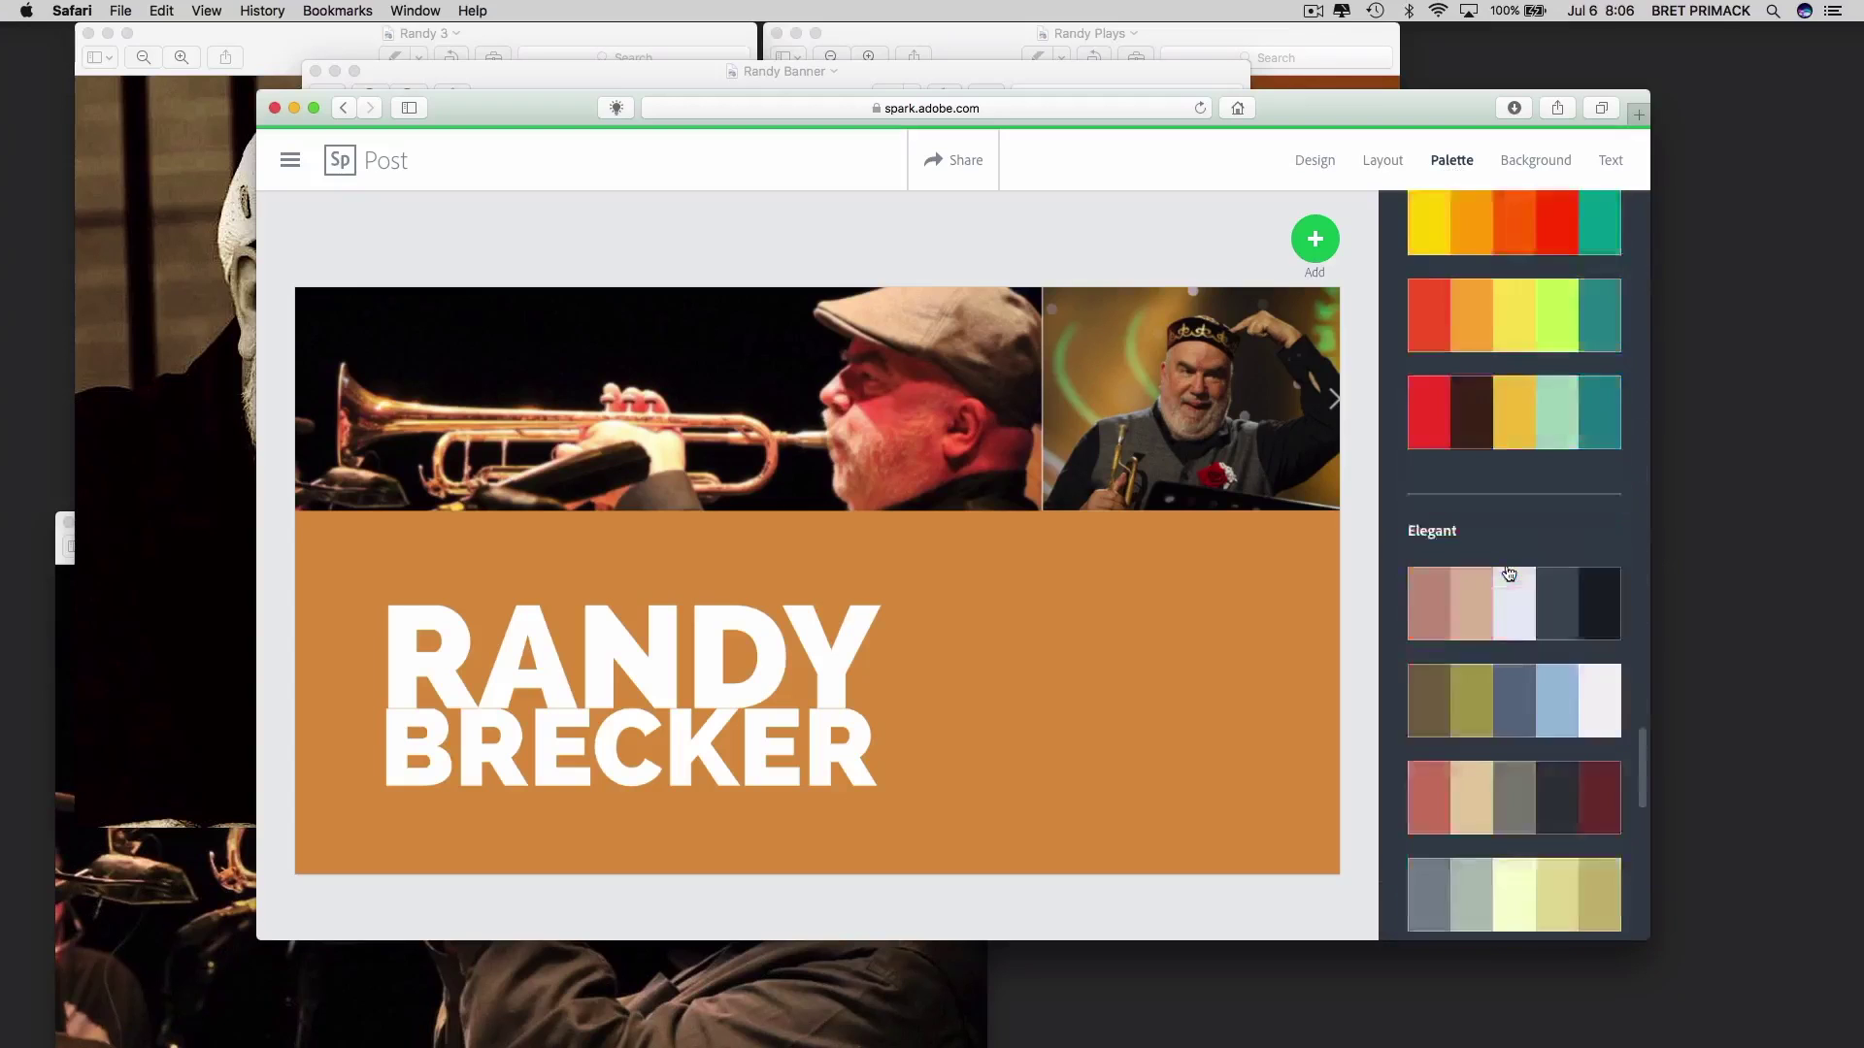
click(1502, 622)
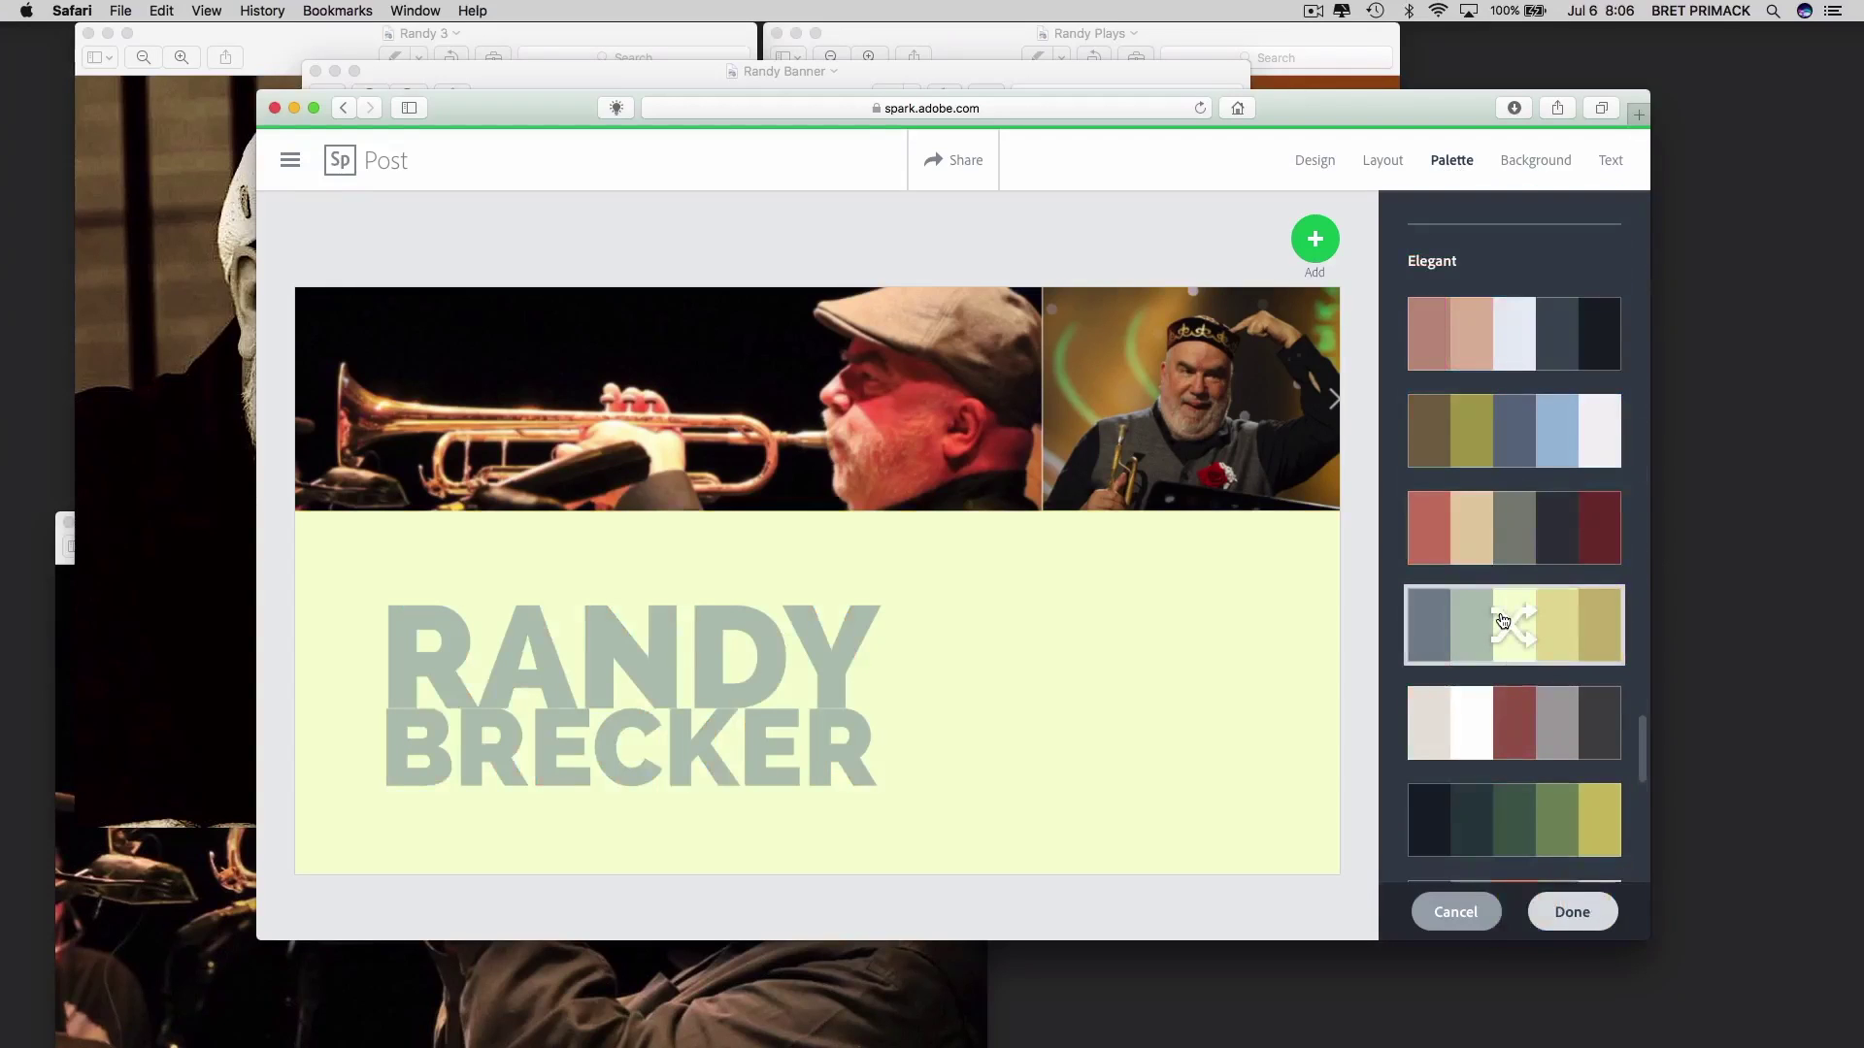
scroll(1501, 622, down, 5)
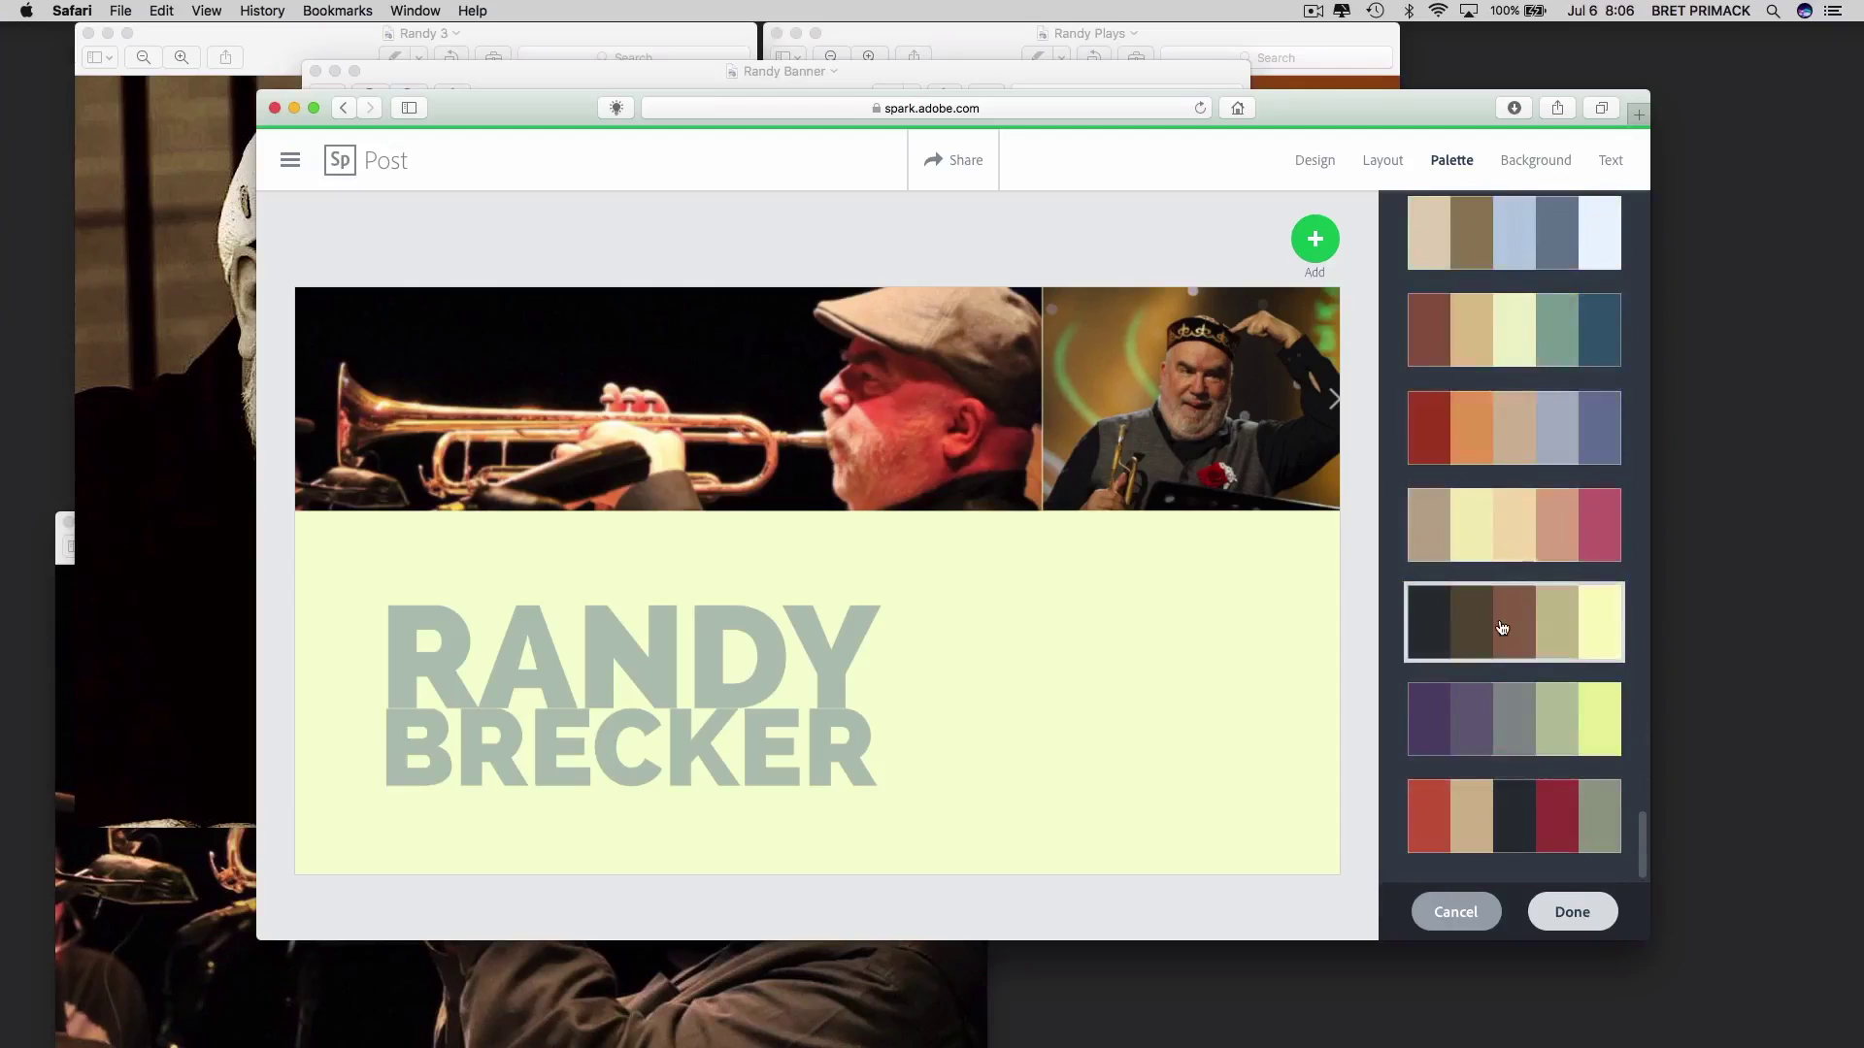
click(1487, 595)
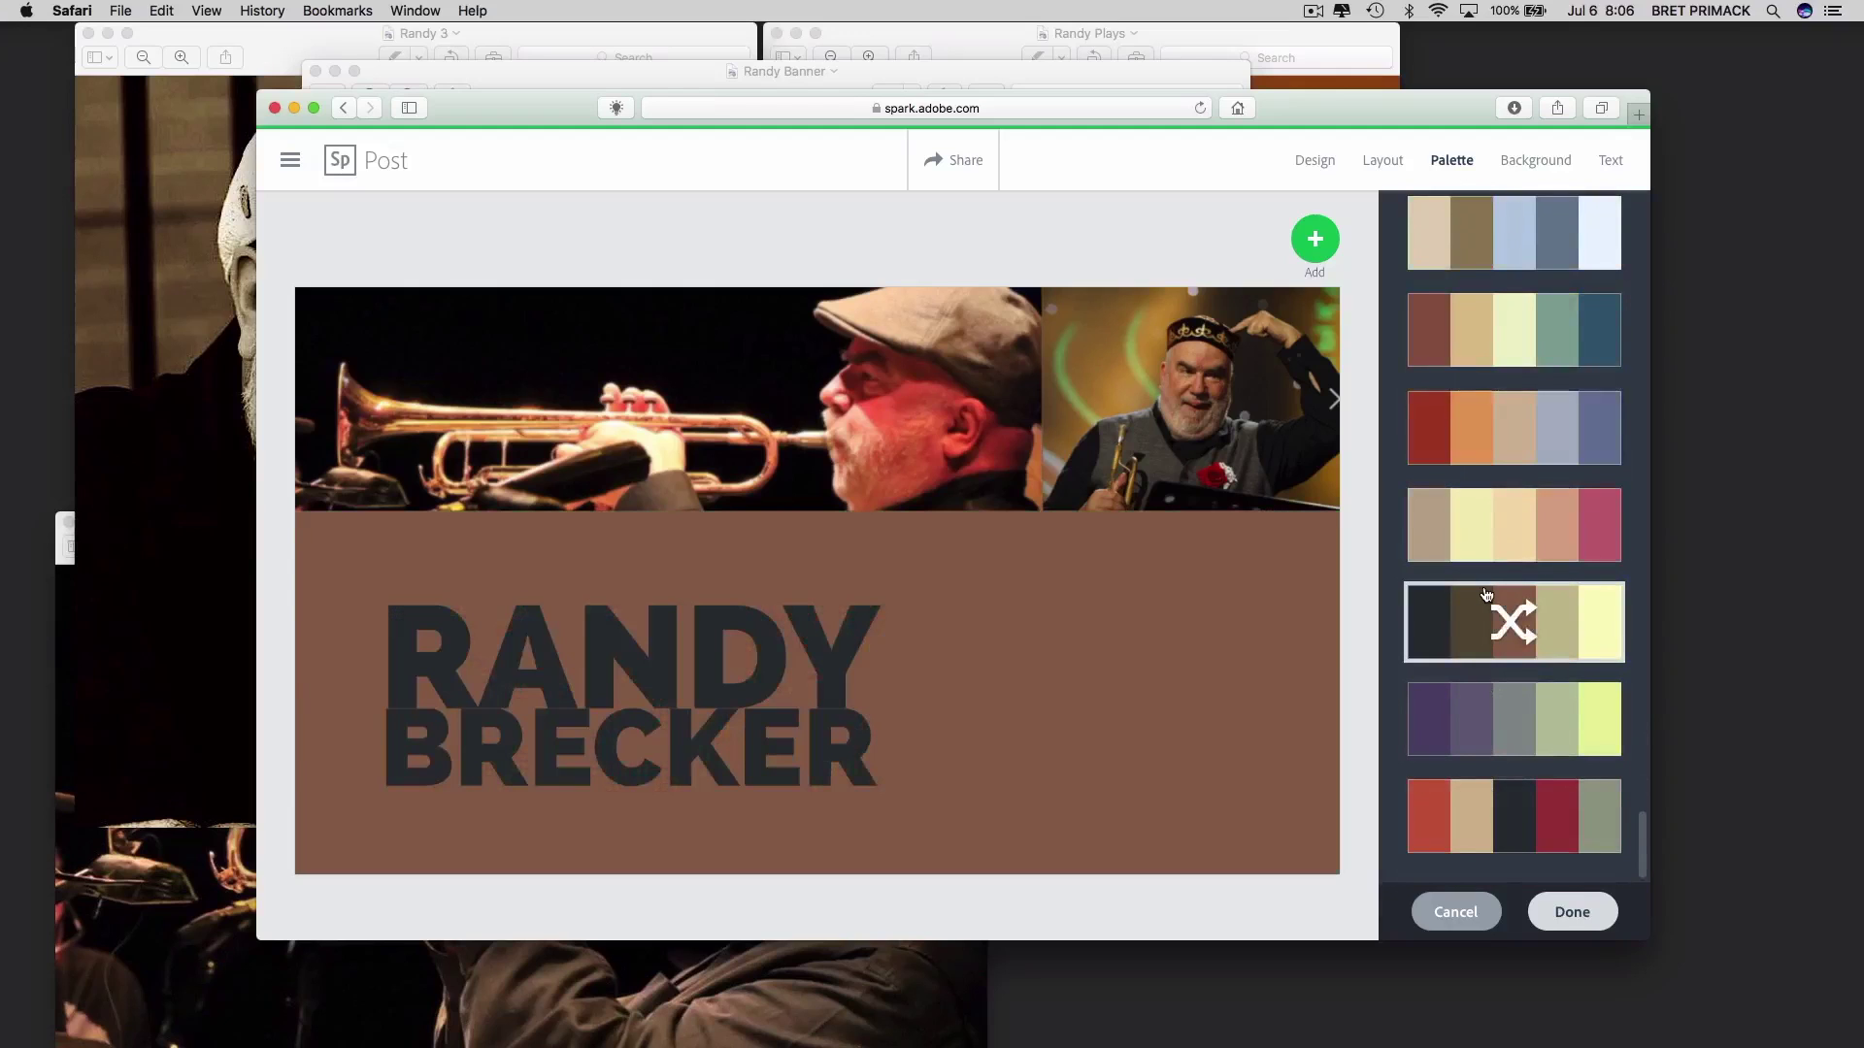
scroll(1485, 593, up, 5)
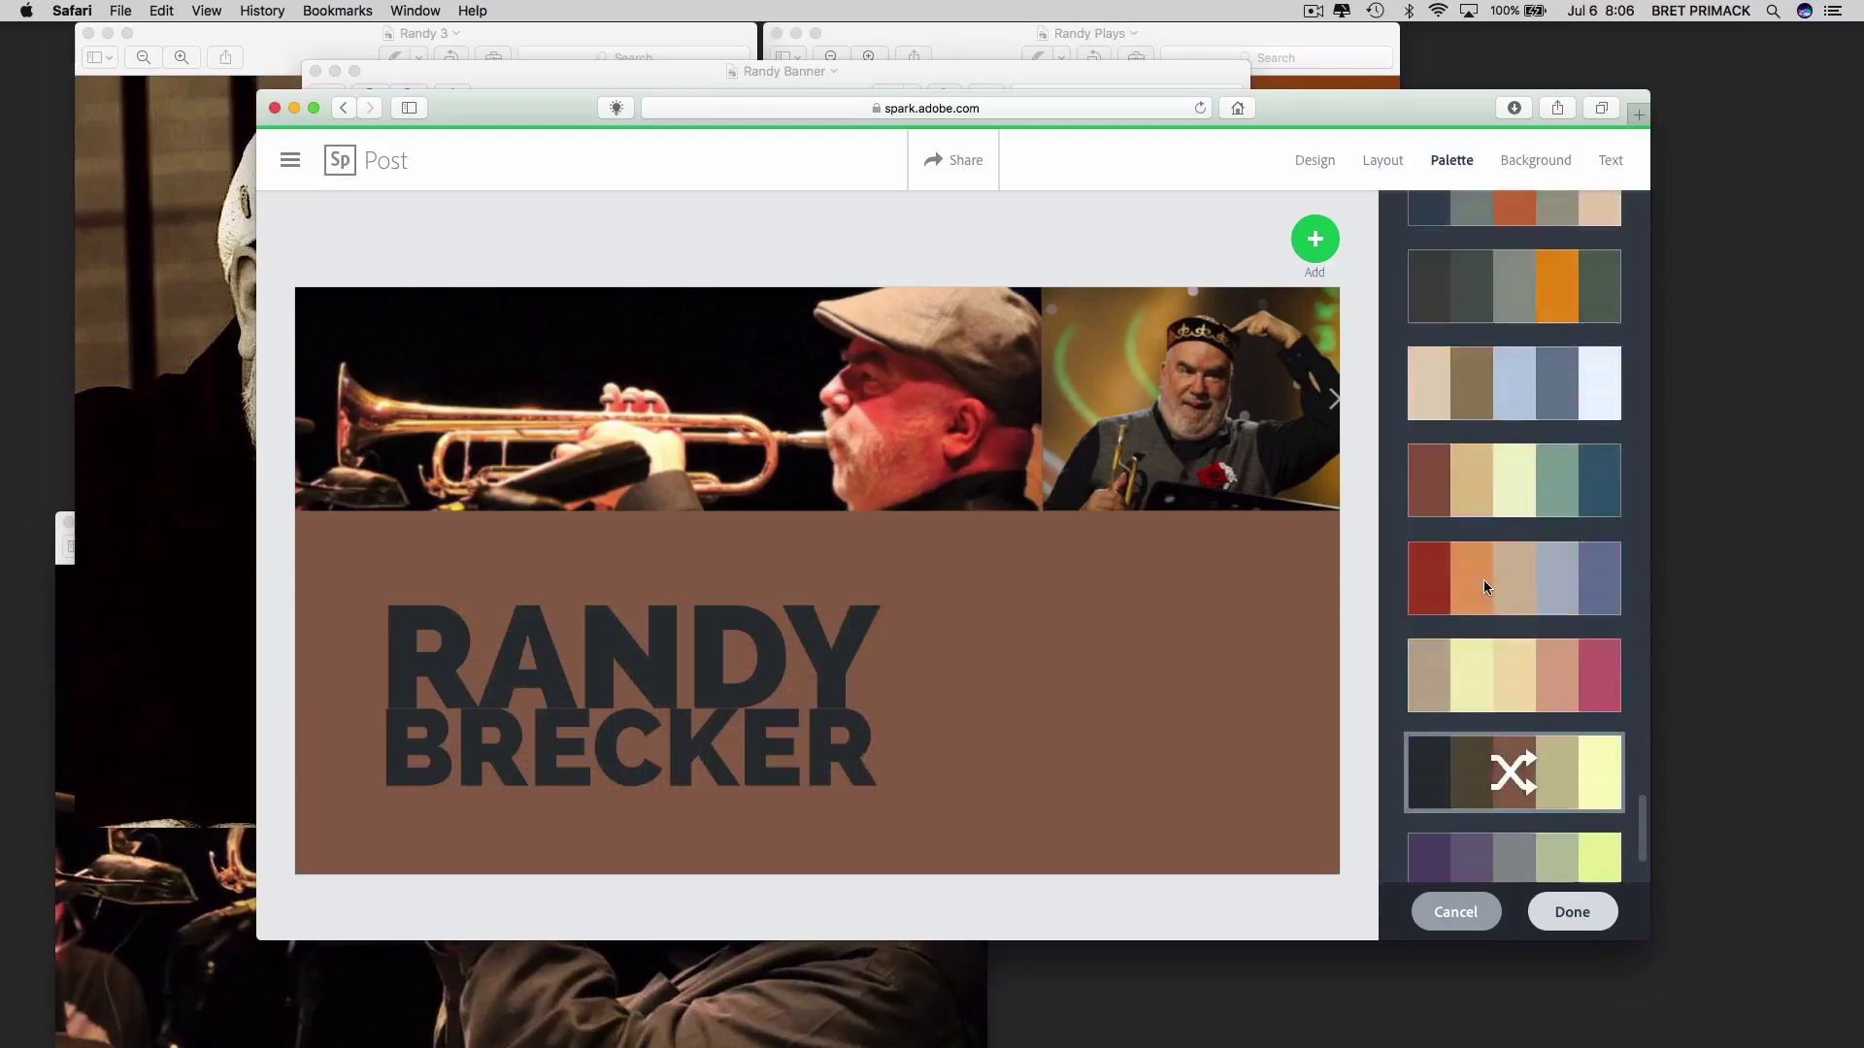
scroll(1486, 589, up, 10)
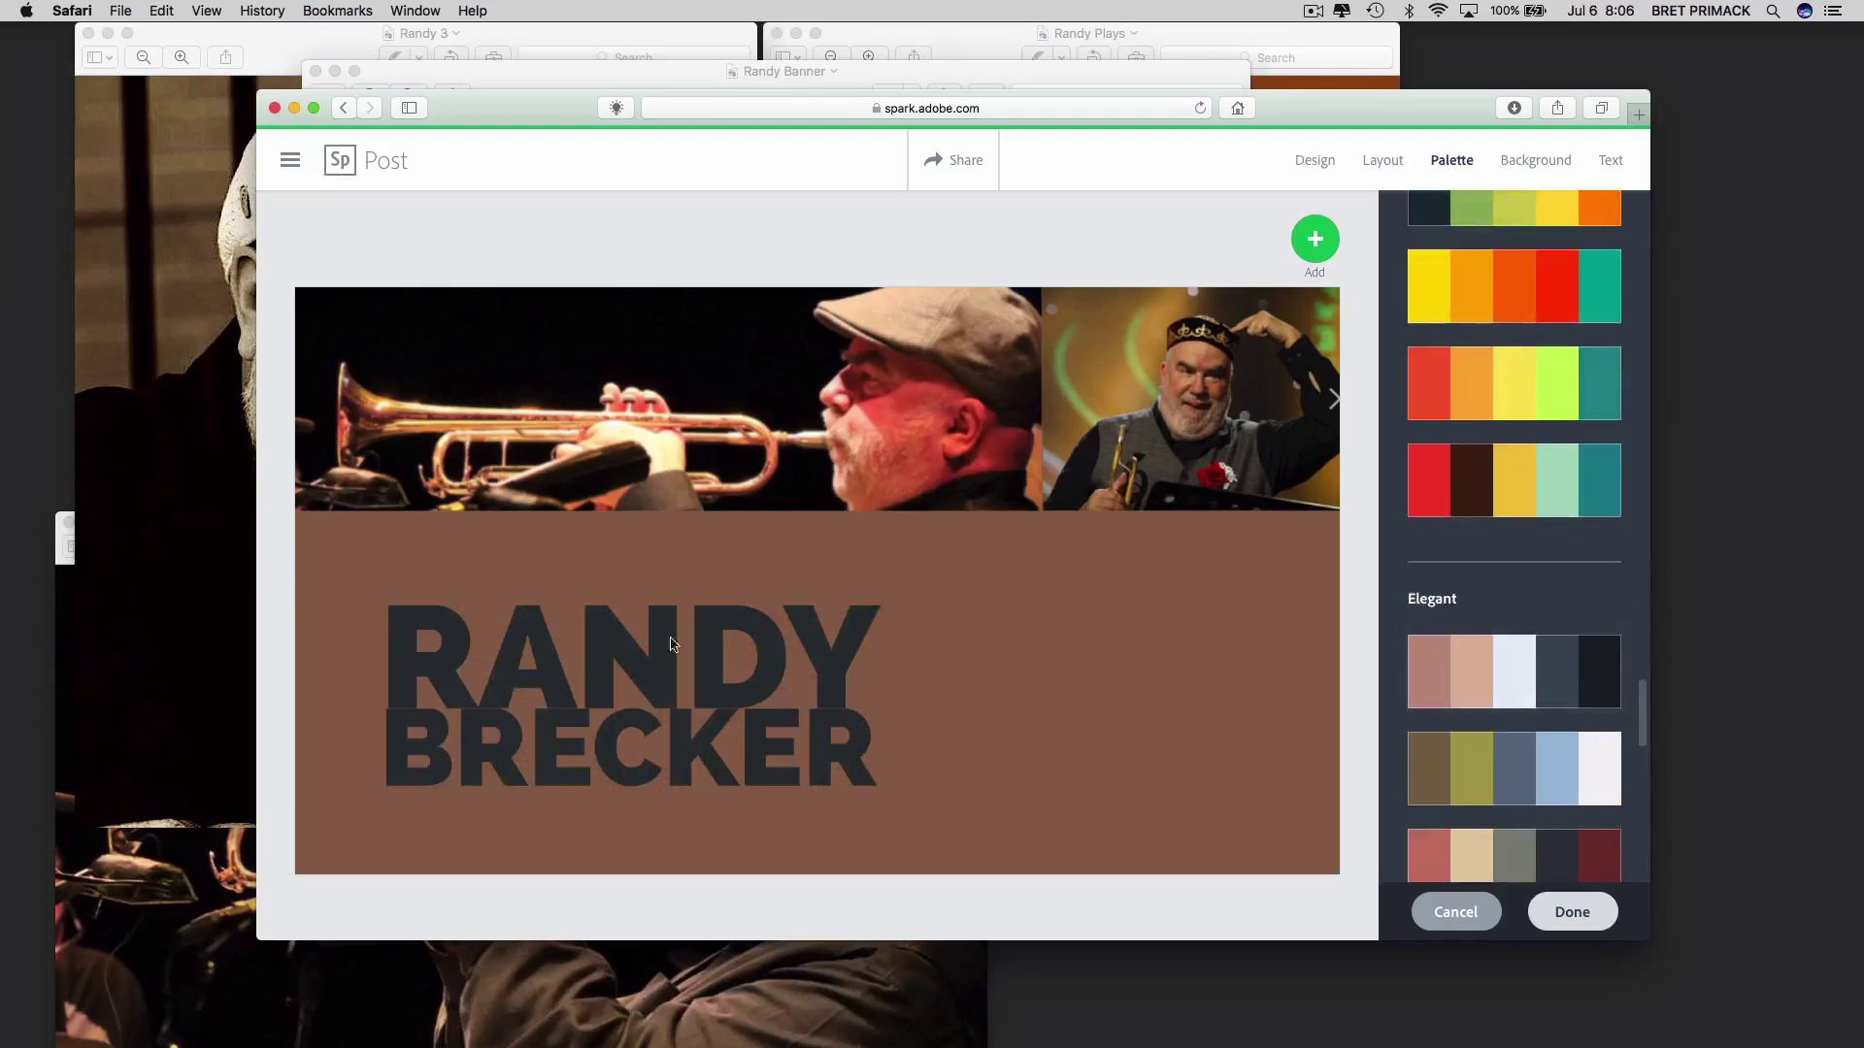
Restyle the RANDY BRECKER title in a thin, light tan typeface using the Style dial
click(540, 690)
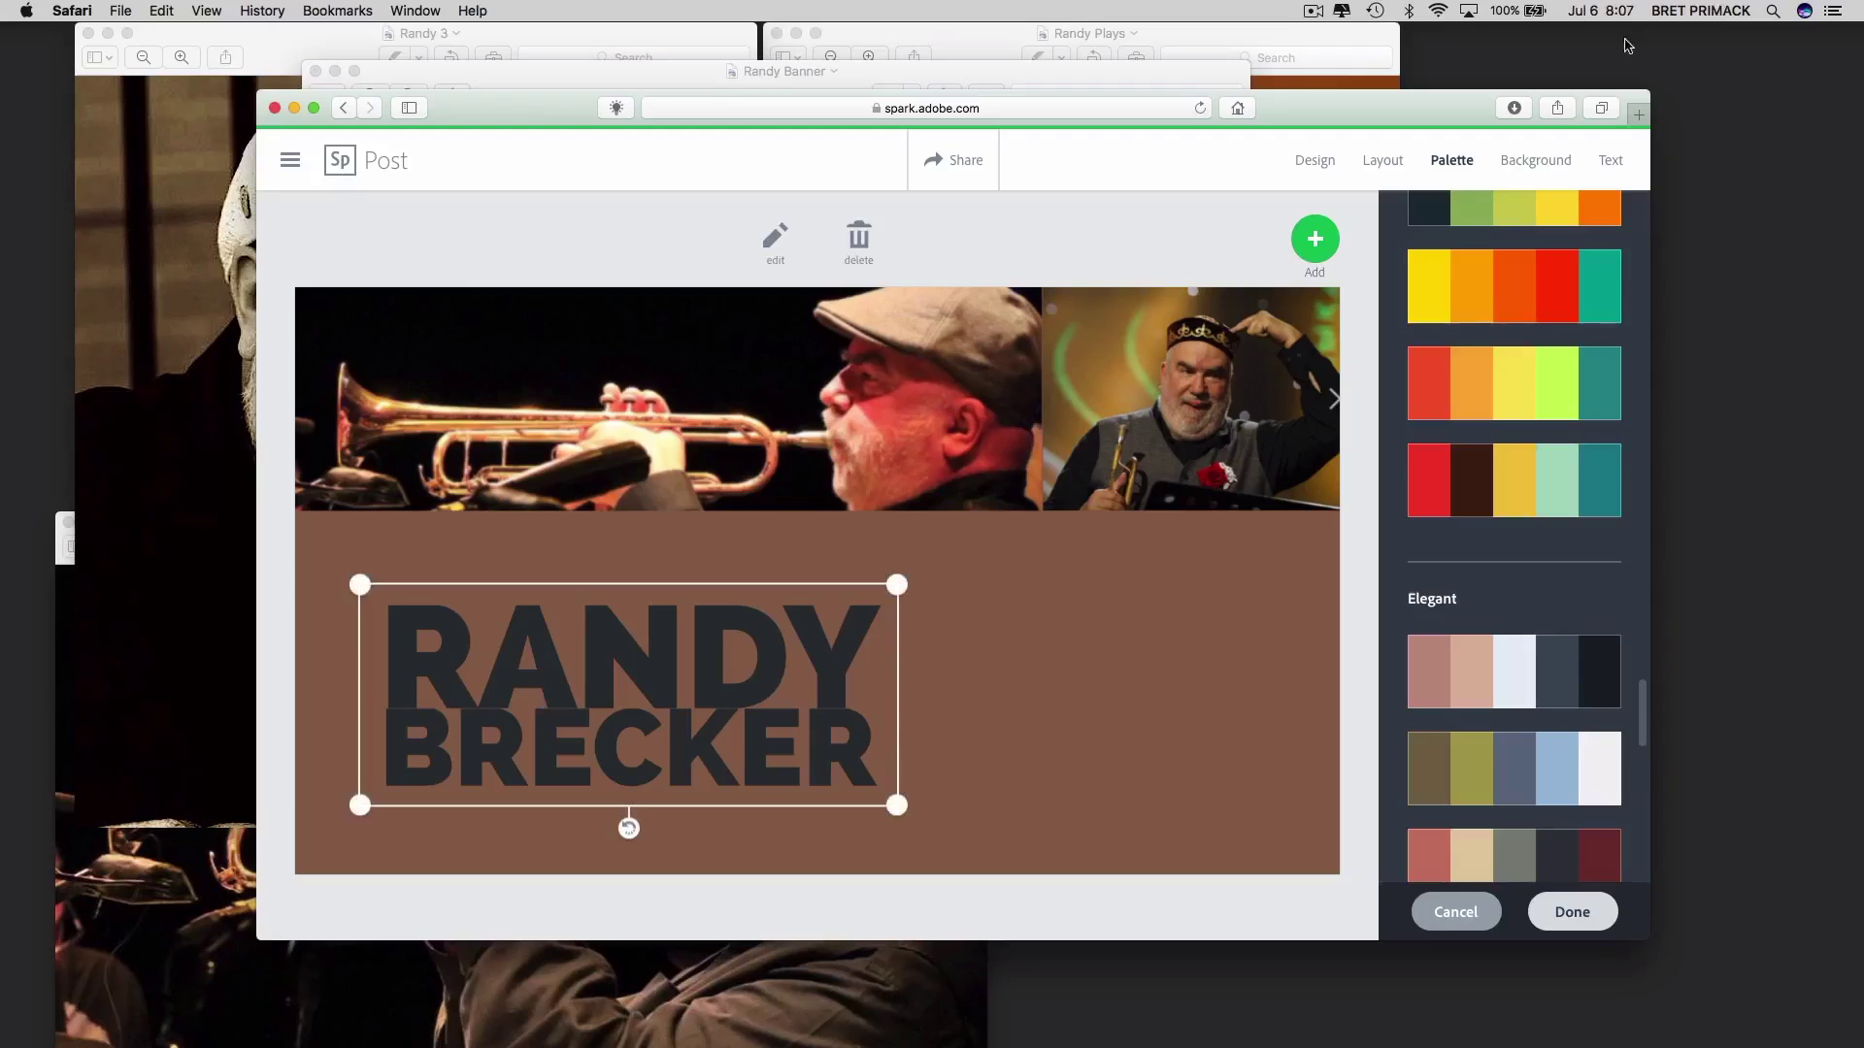
click(1611, 163)
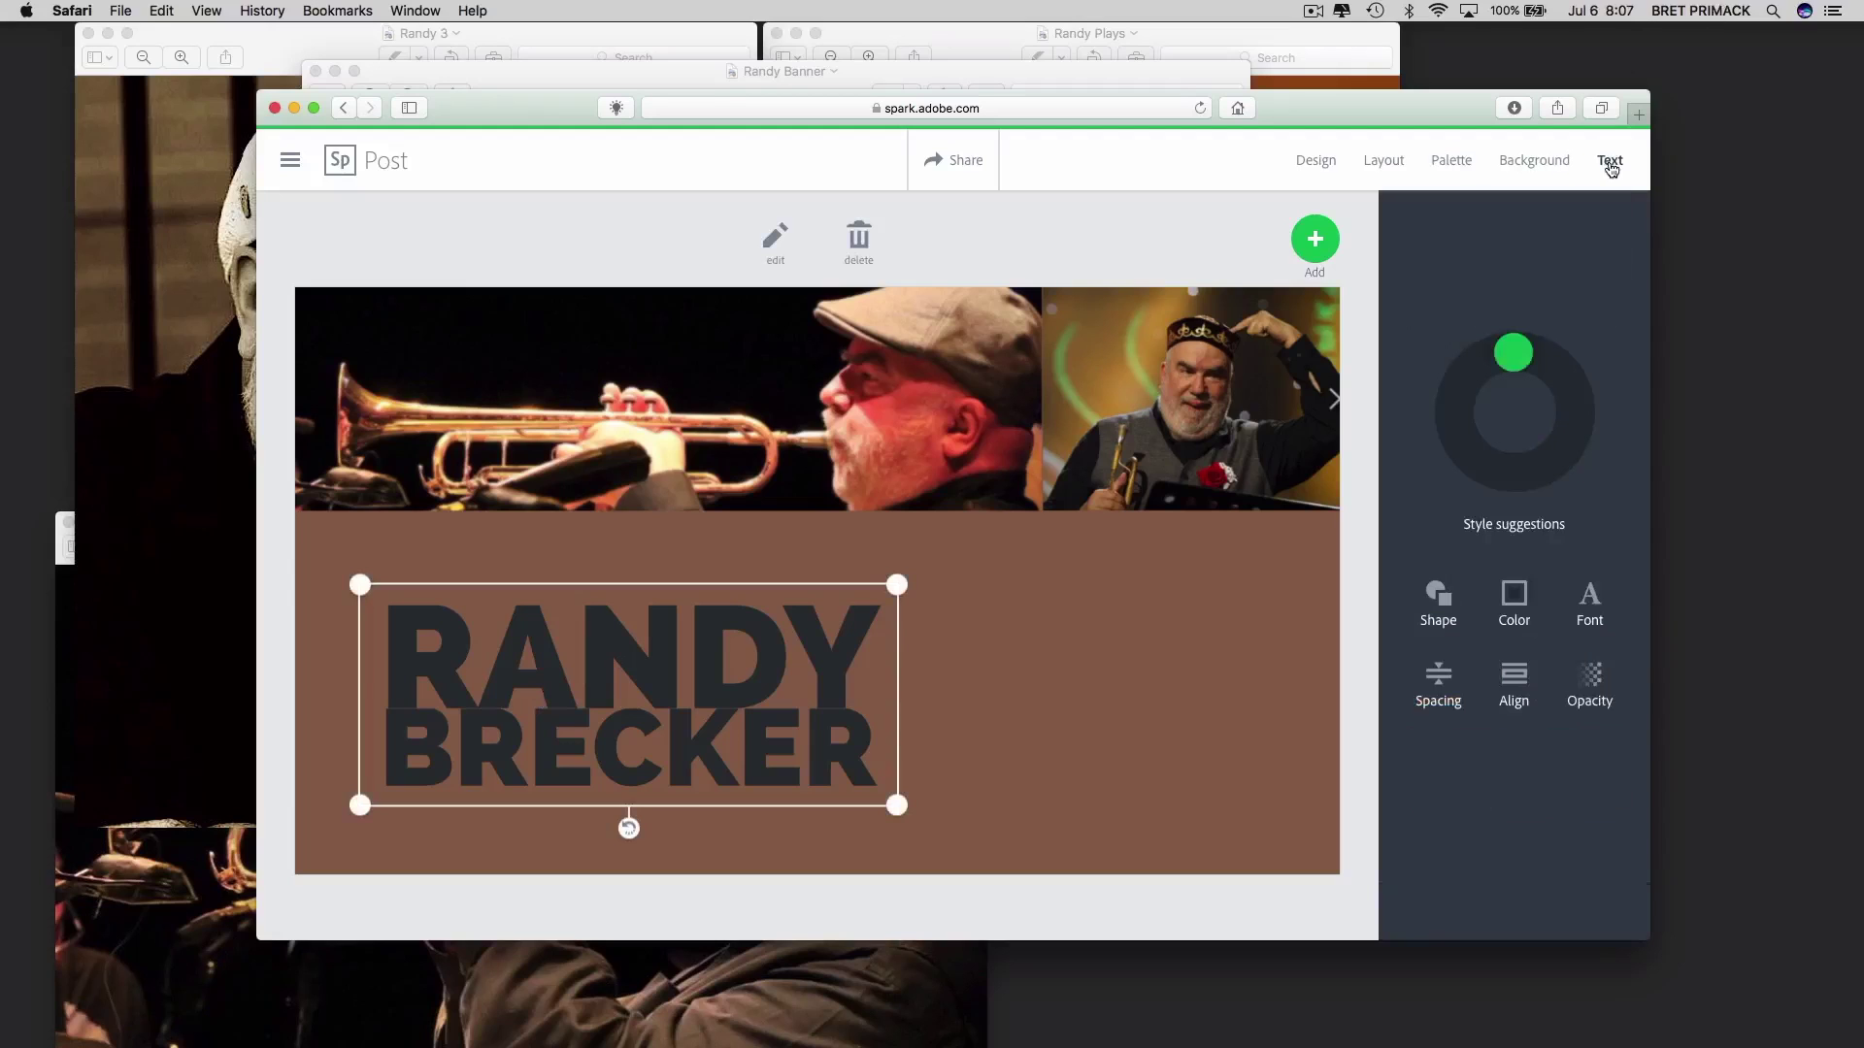
click(1511, 353)
drag(1516, 355, 1558, 407)
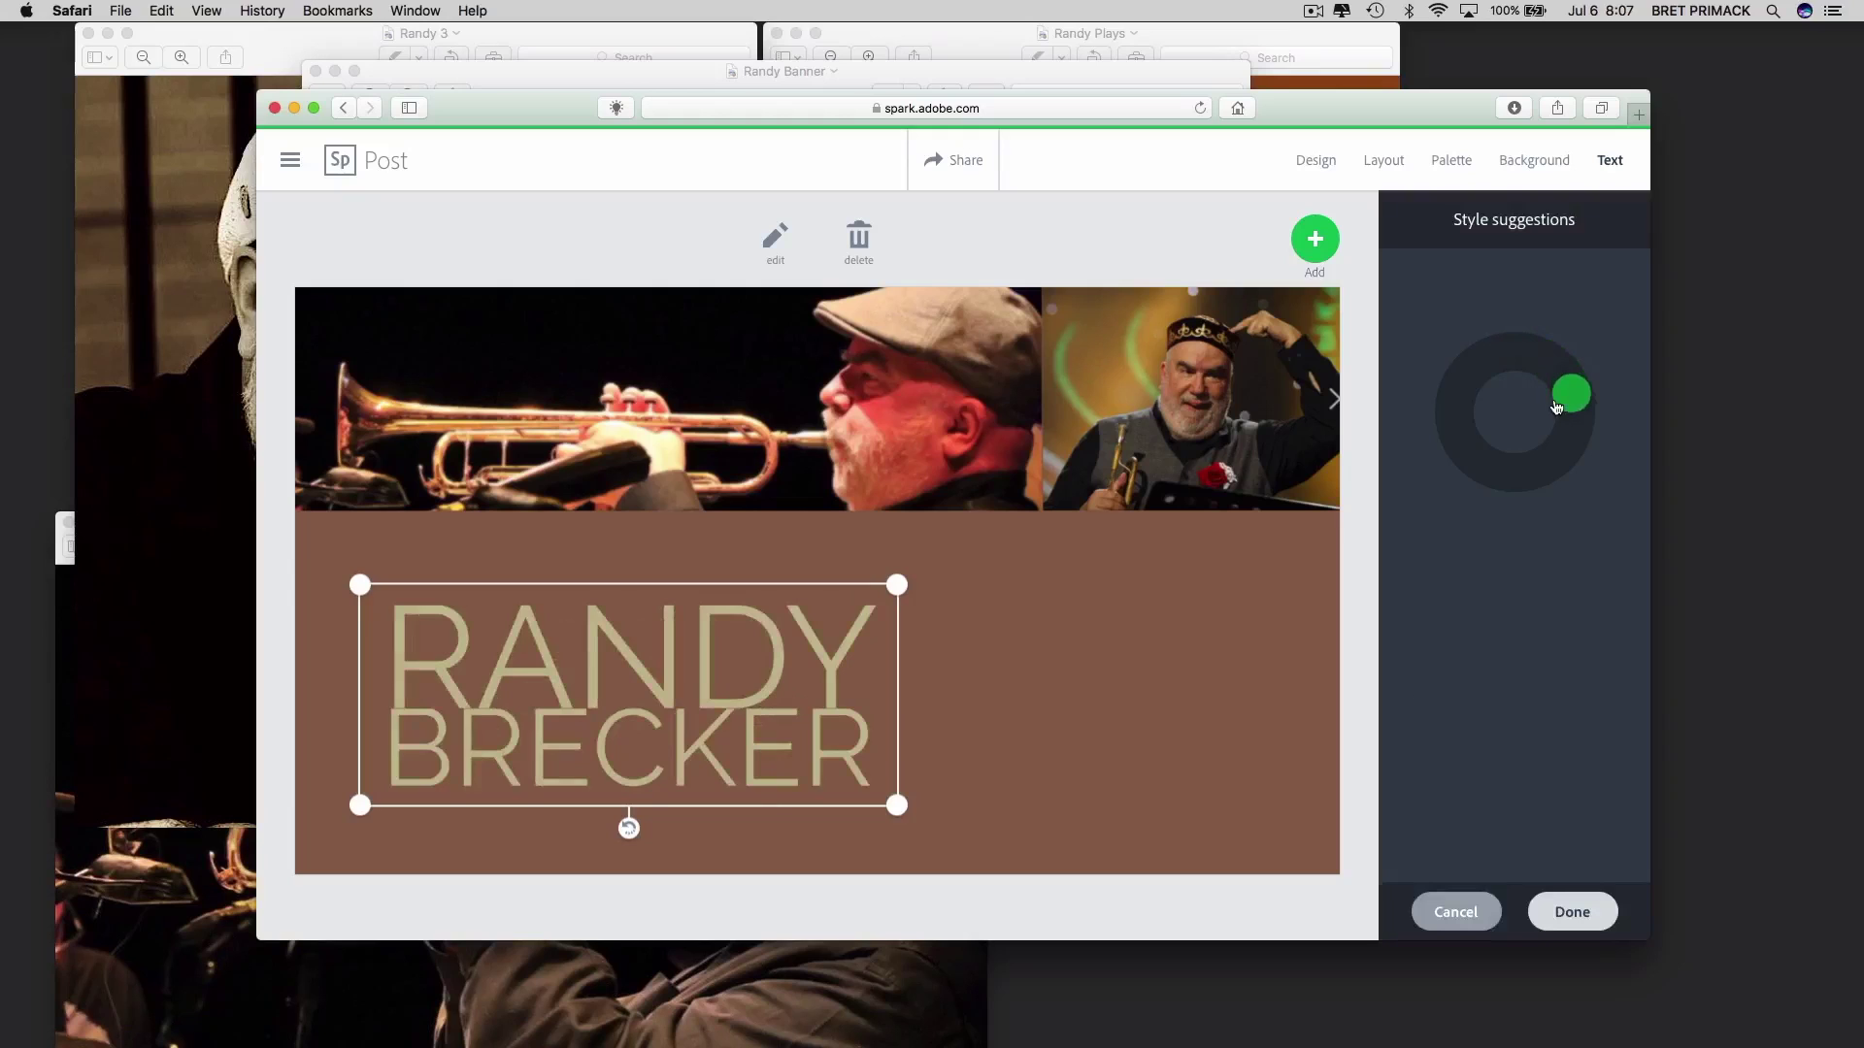
mouse_move(1557, 406)
mouse_down()
mouse_move(1501, 442)
mouse_move(1493, 425)
mouse_move(1529, 399)
mouse_move(1522, 427)
mouse_move(1538, 359)
mouse_move(1481, 357)
mouse_move(1505, 466)
mouse_move(1551, 406)
mouse_up()
click(1394, 165)
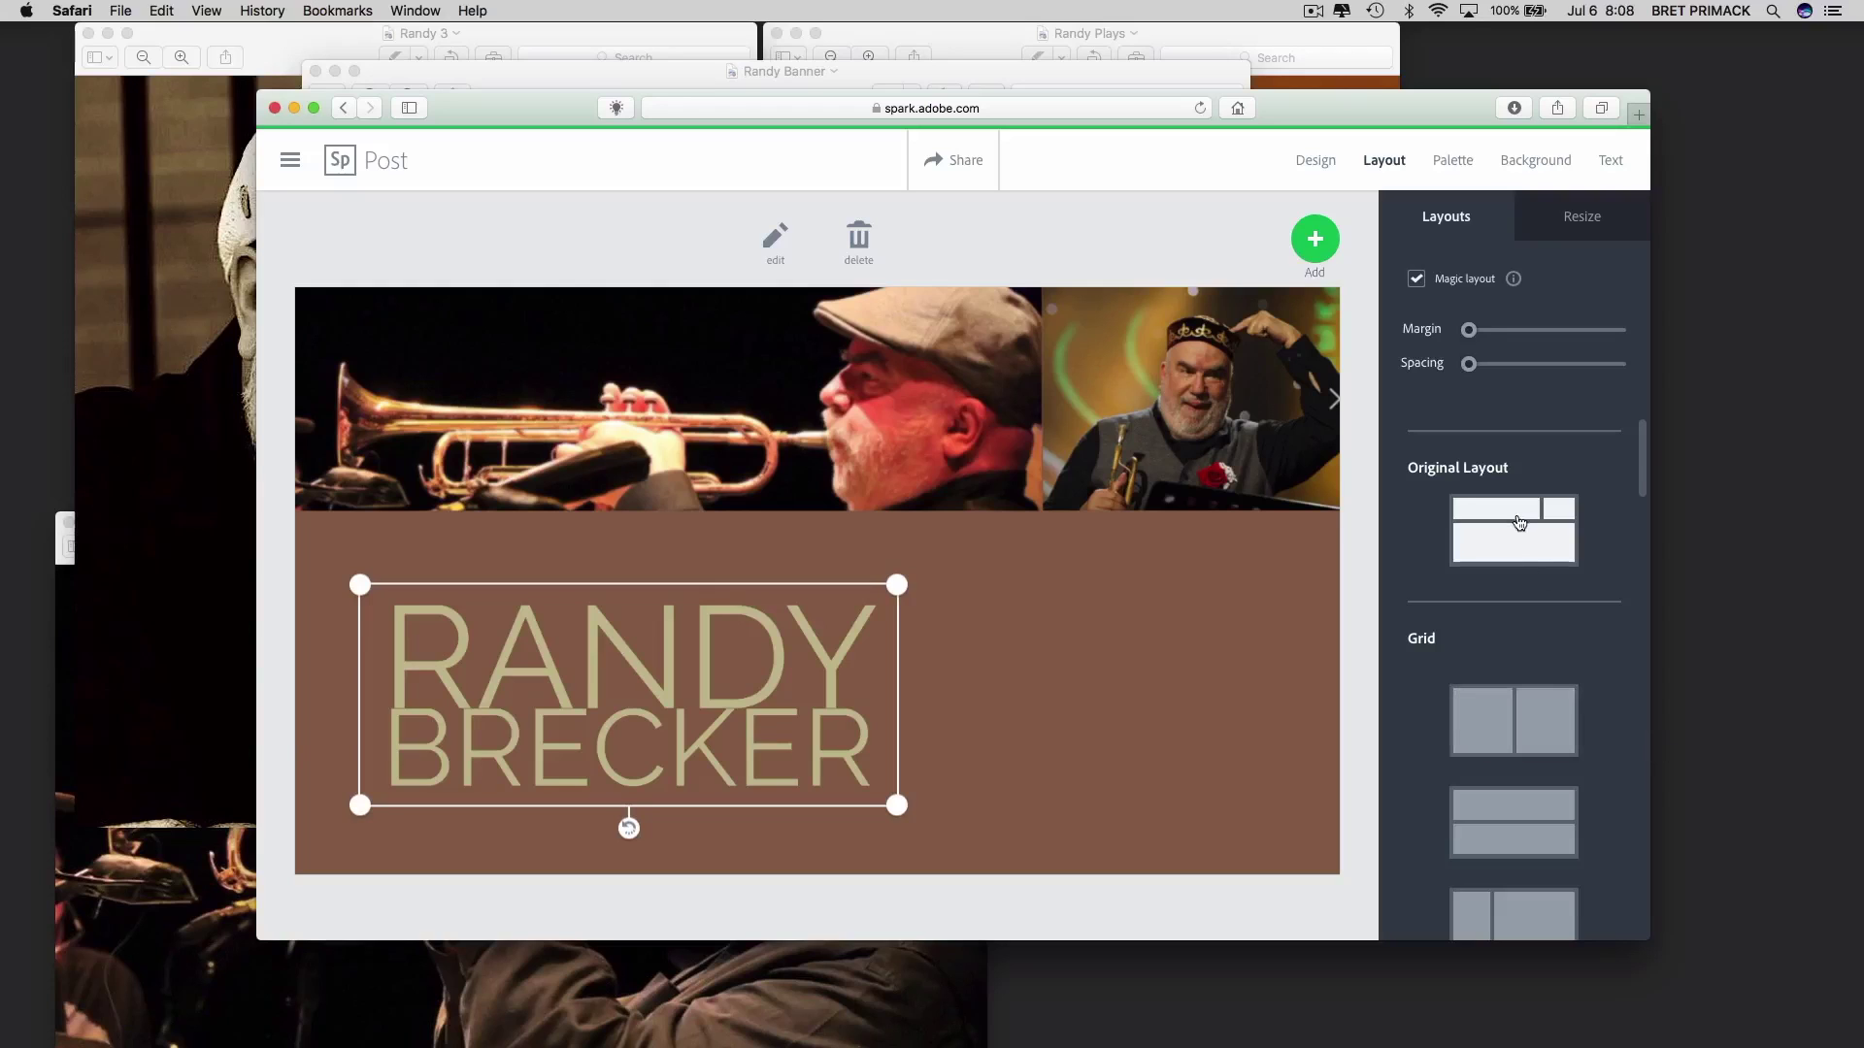
Inset the photos and title with a margin, then try the two-column Grid layout
drag(1642, 436, 1643, 457)
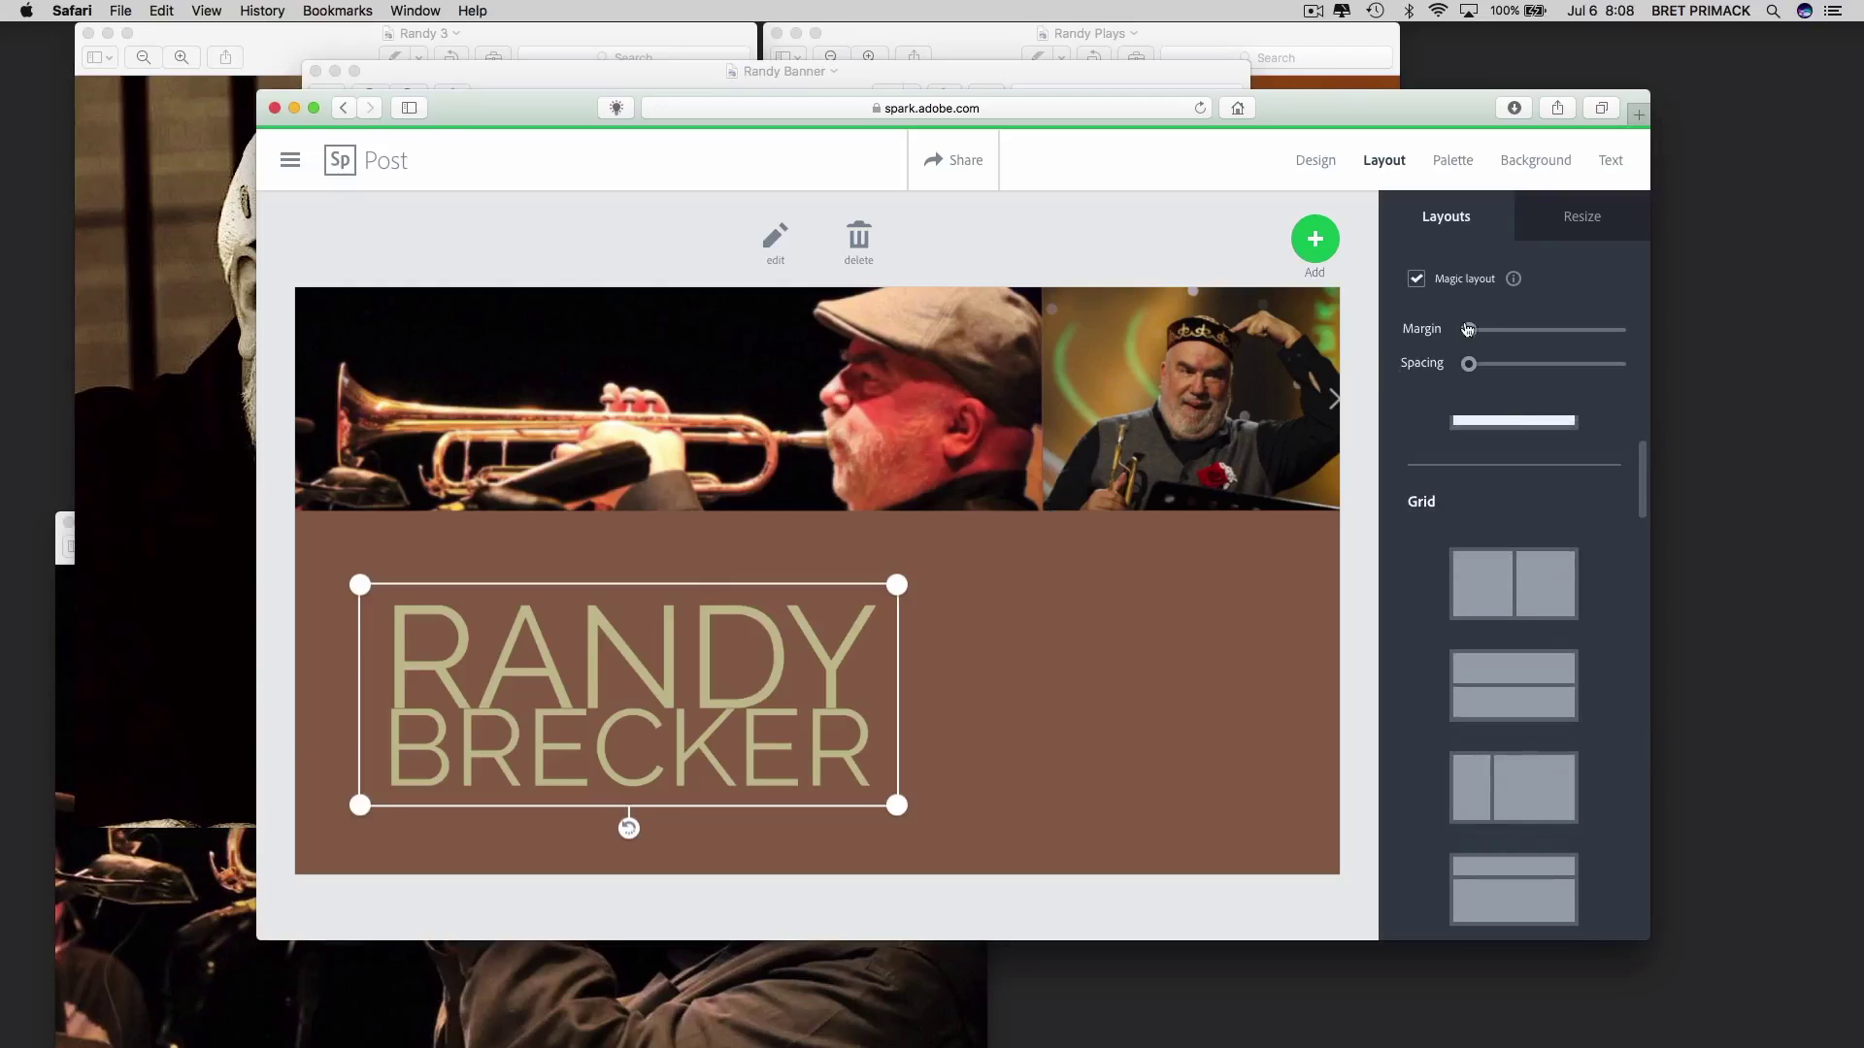
mouse_move(1467, 331)
mouse_down()
mouse_move(1495, 366)
mouse_move(1468, 367)
mouse_up()
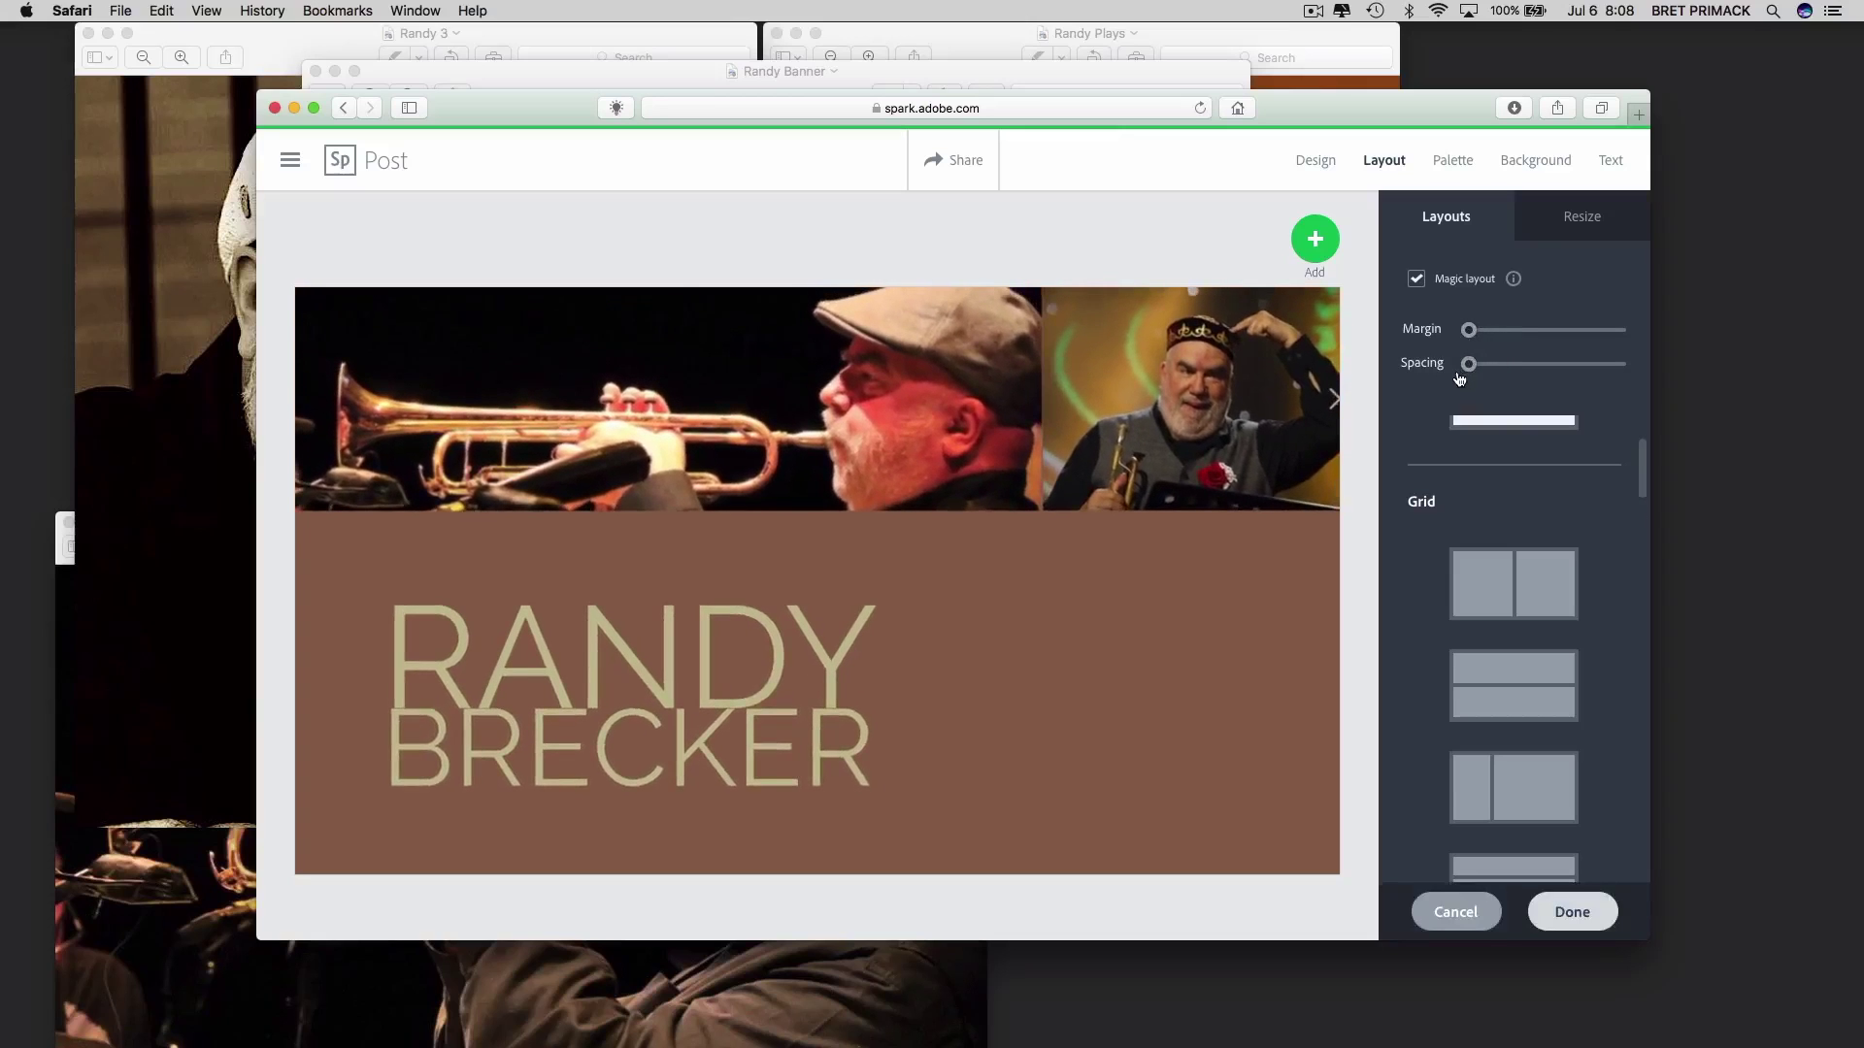
click(1516, 280)
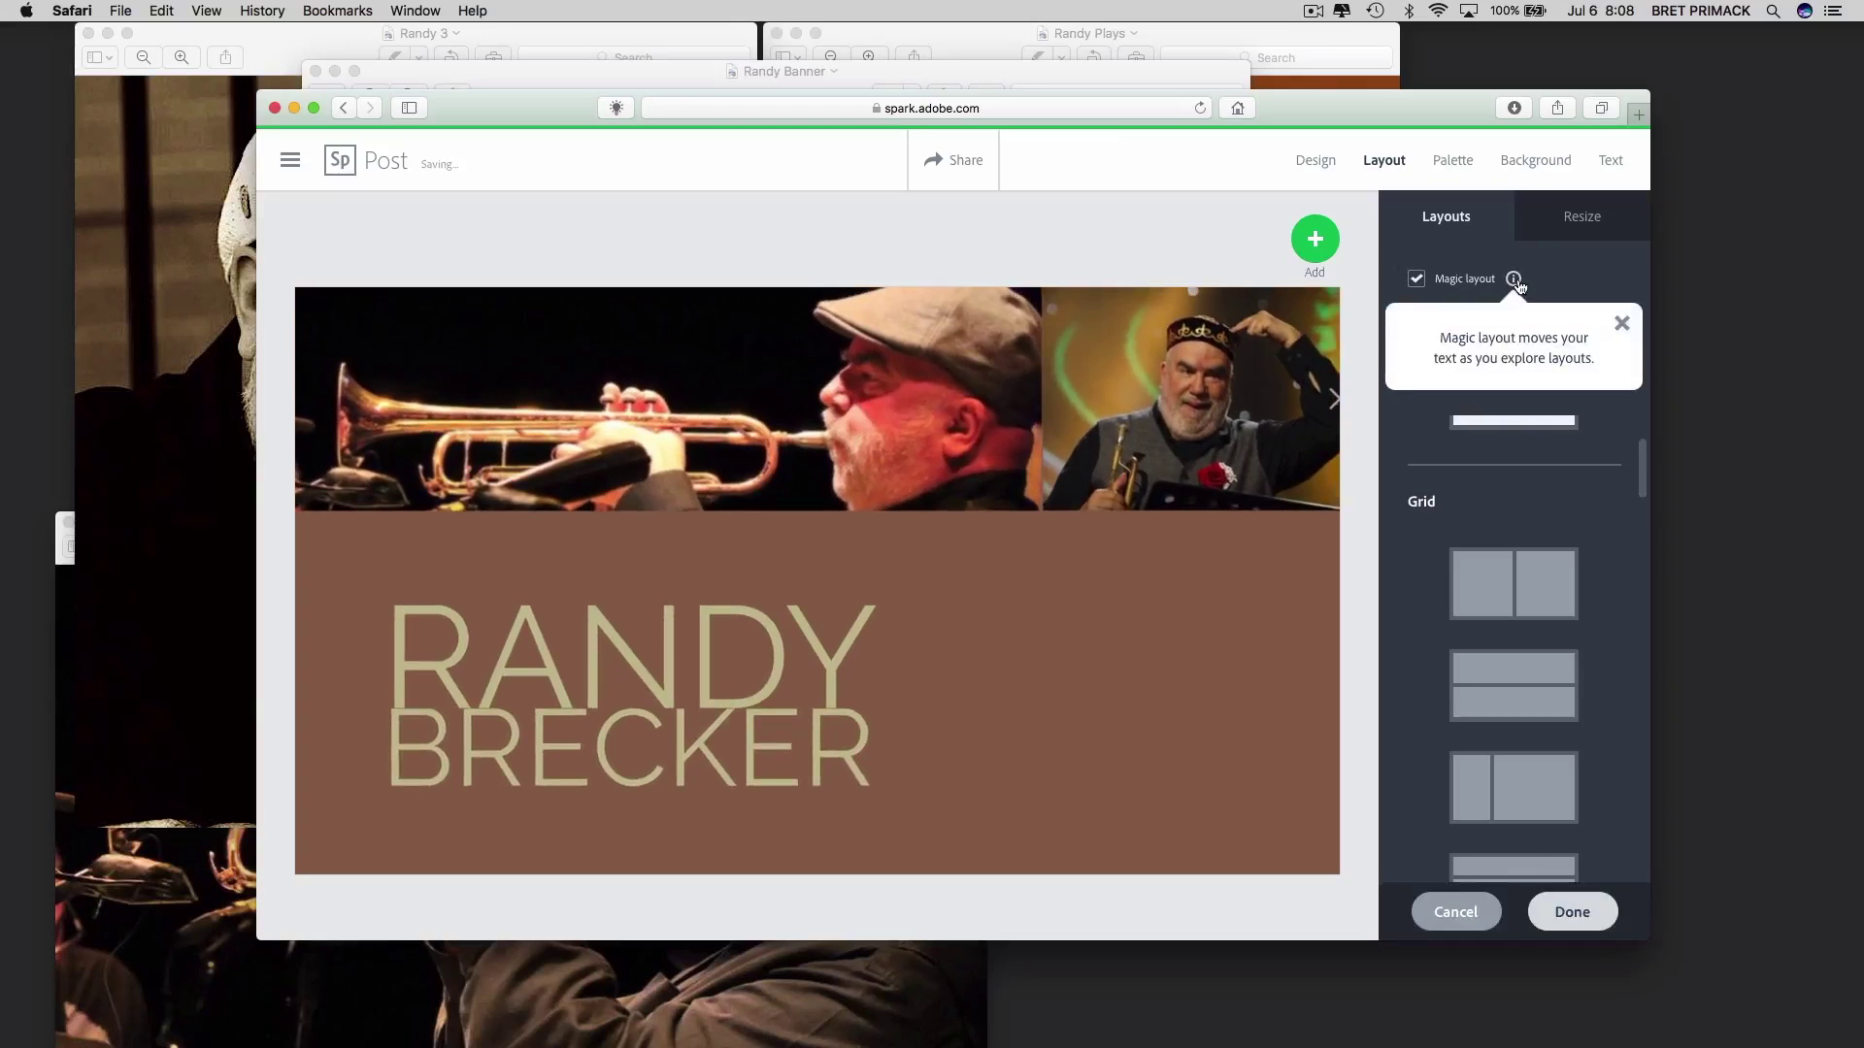
click(1621, 324)
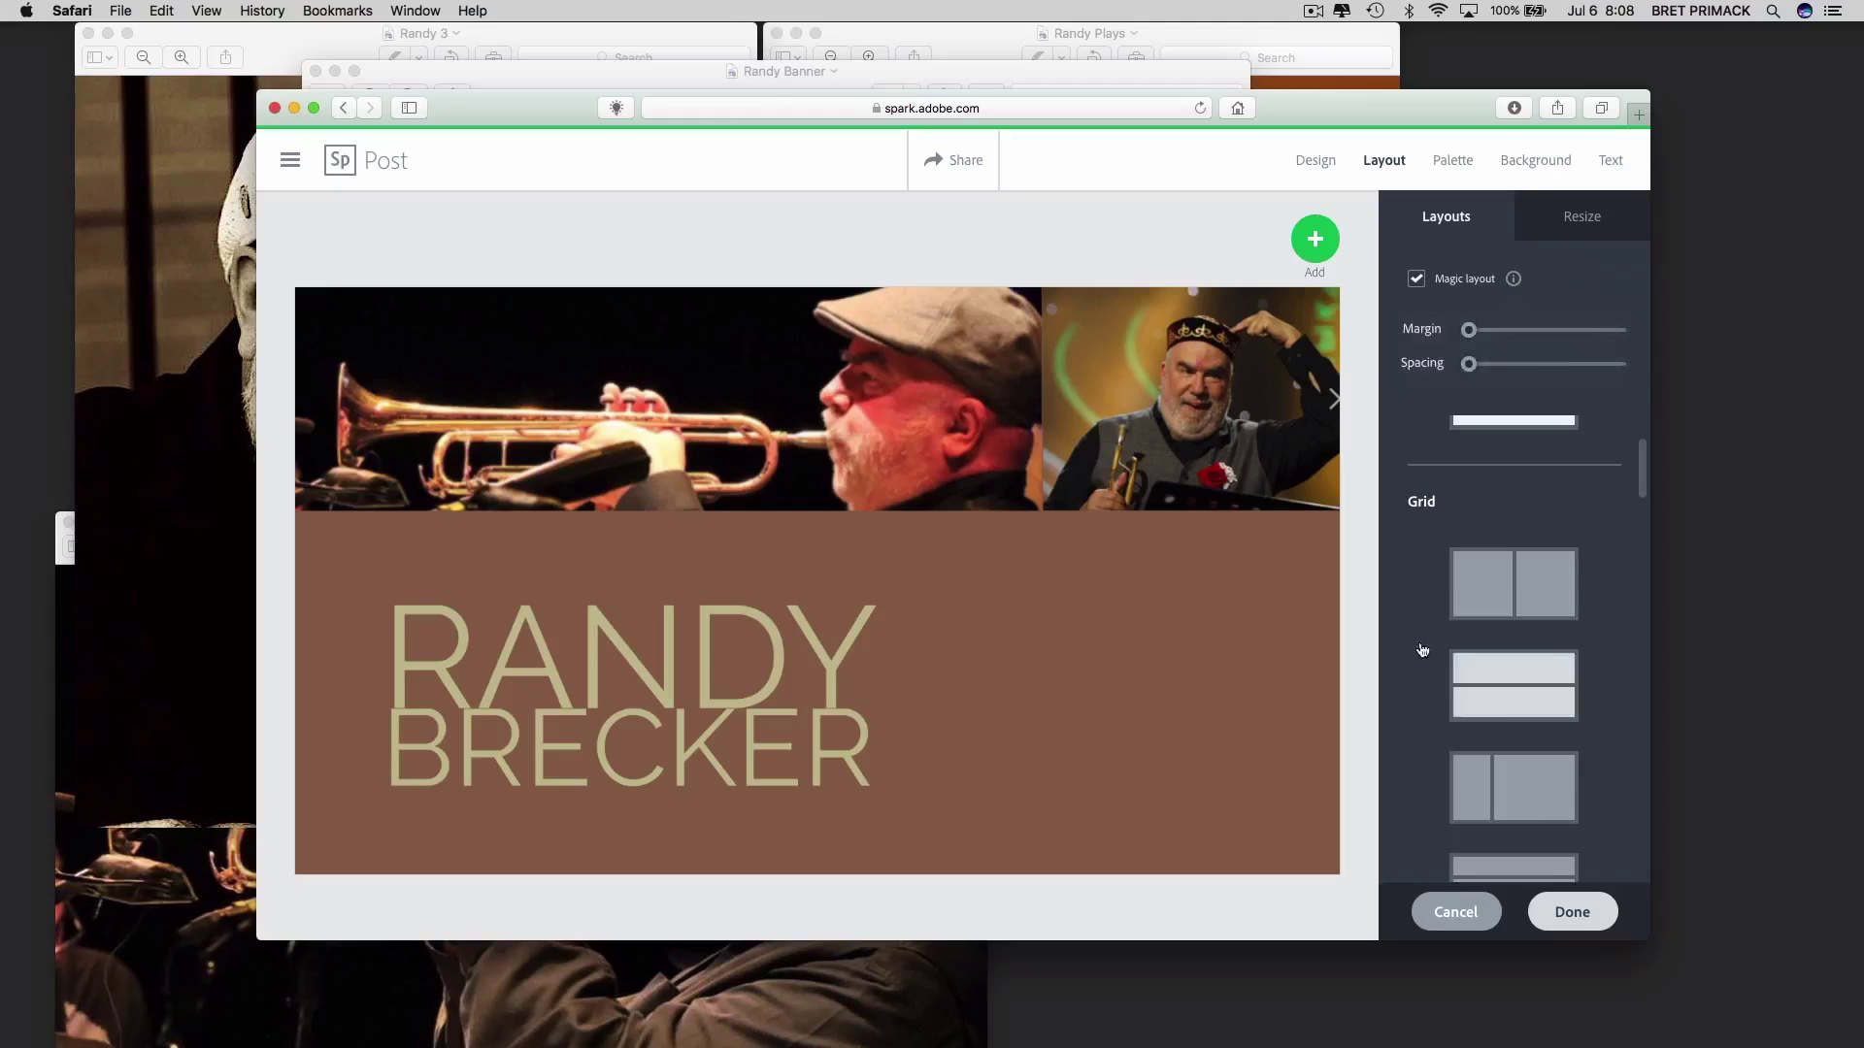
click(1477, 597)
Preview several Grid layouts (stacked rows, narrow-left, top strip, side-by-side), then return to the original
click(1473, 711)
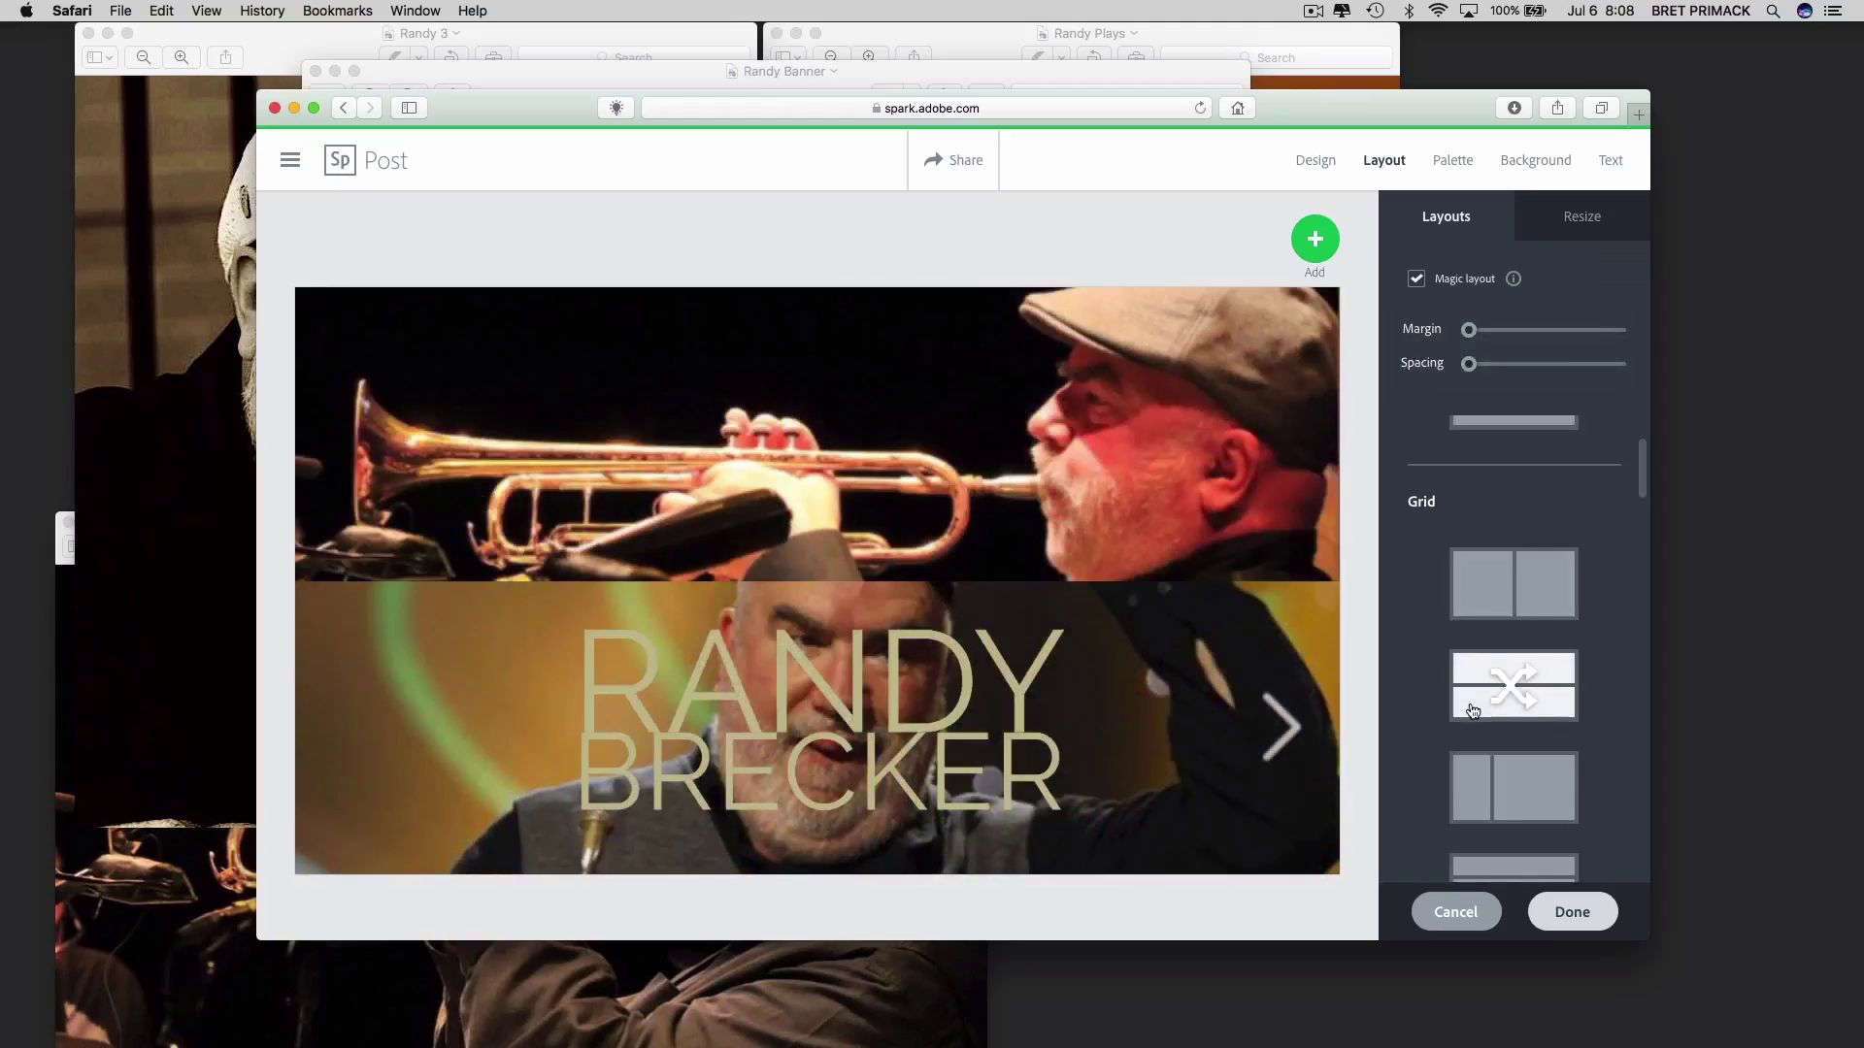
click(1488, 798)
scroll(1488, 796, down, 2)
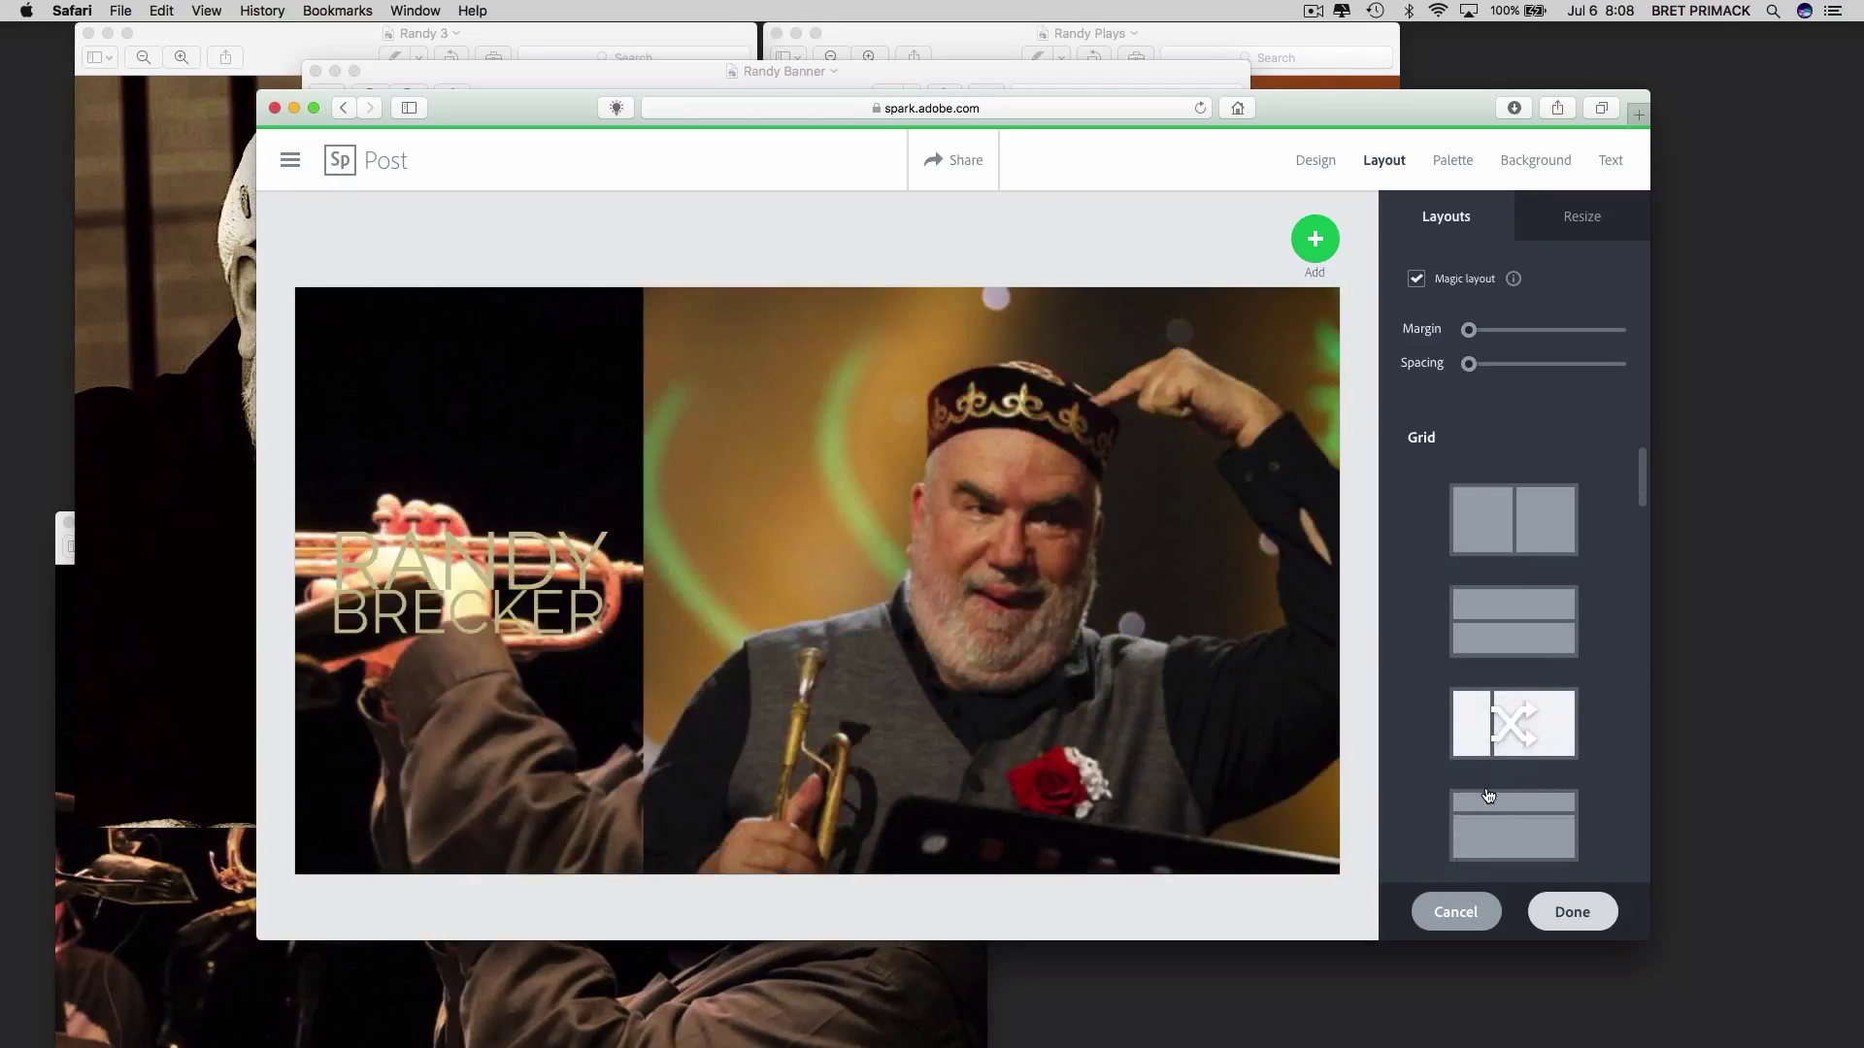
scroll(1489, 796, down, 3)
click(1480, 668)
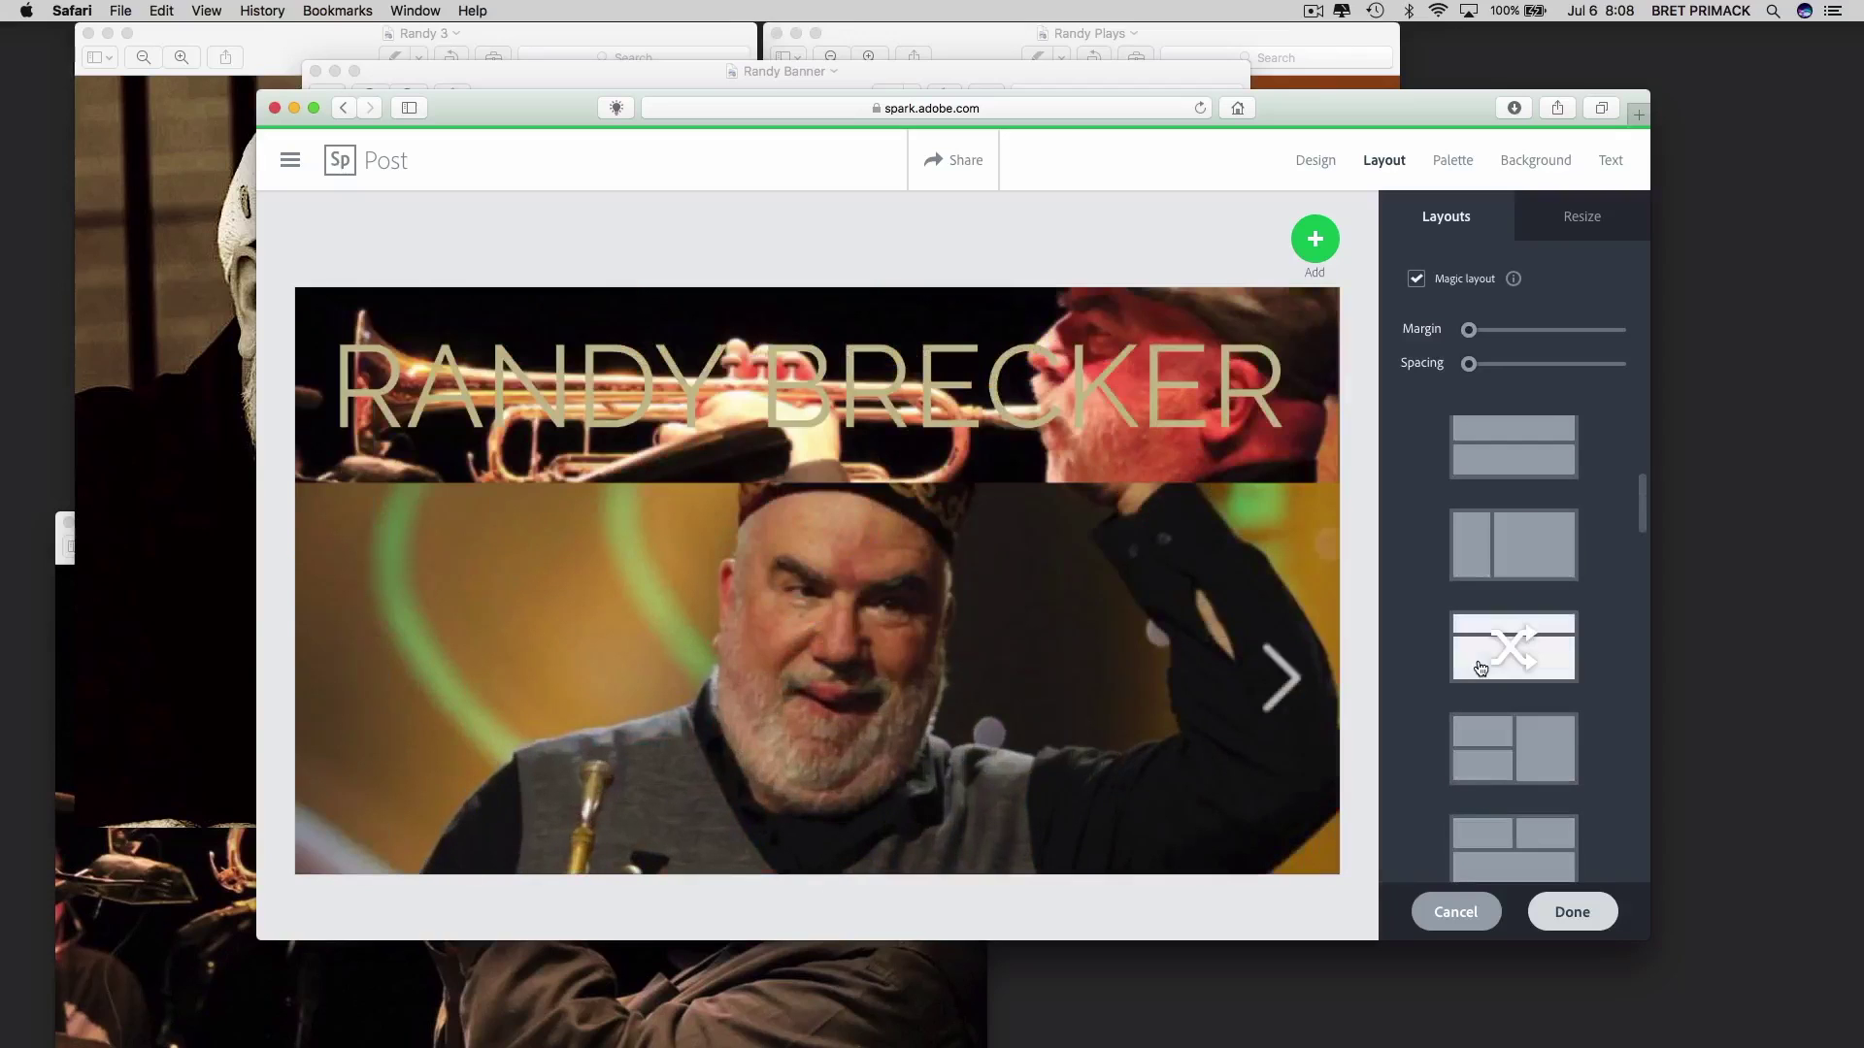
click(1492, 751)
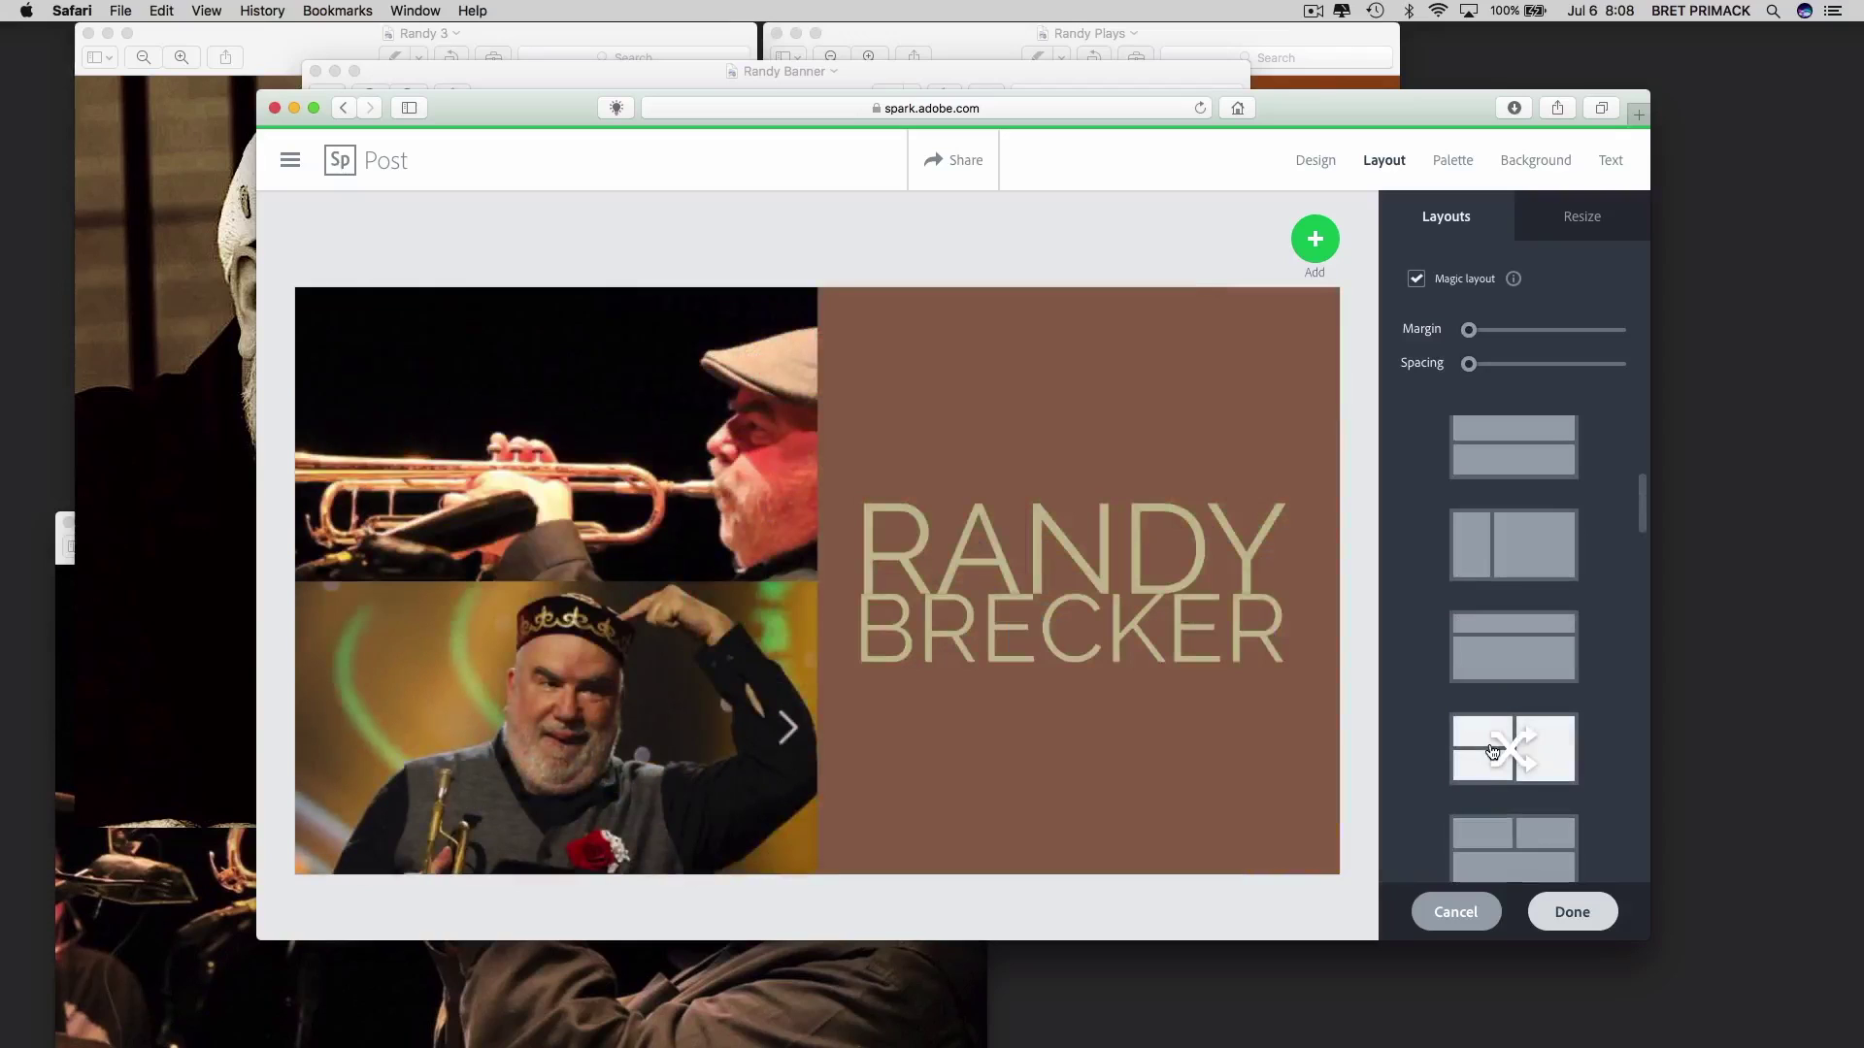
scroll(1495, 757, down, 1)
click(1506, 812)
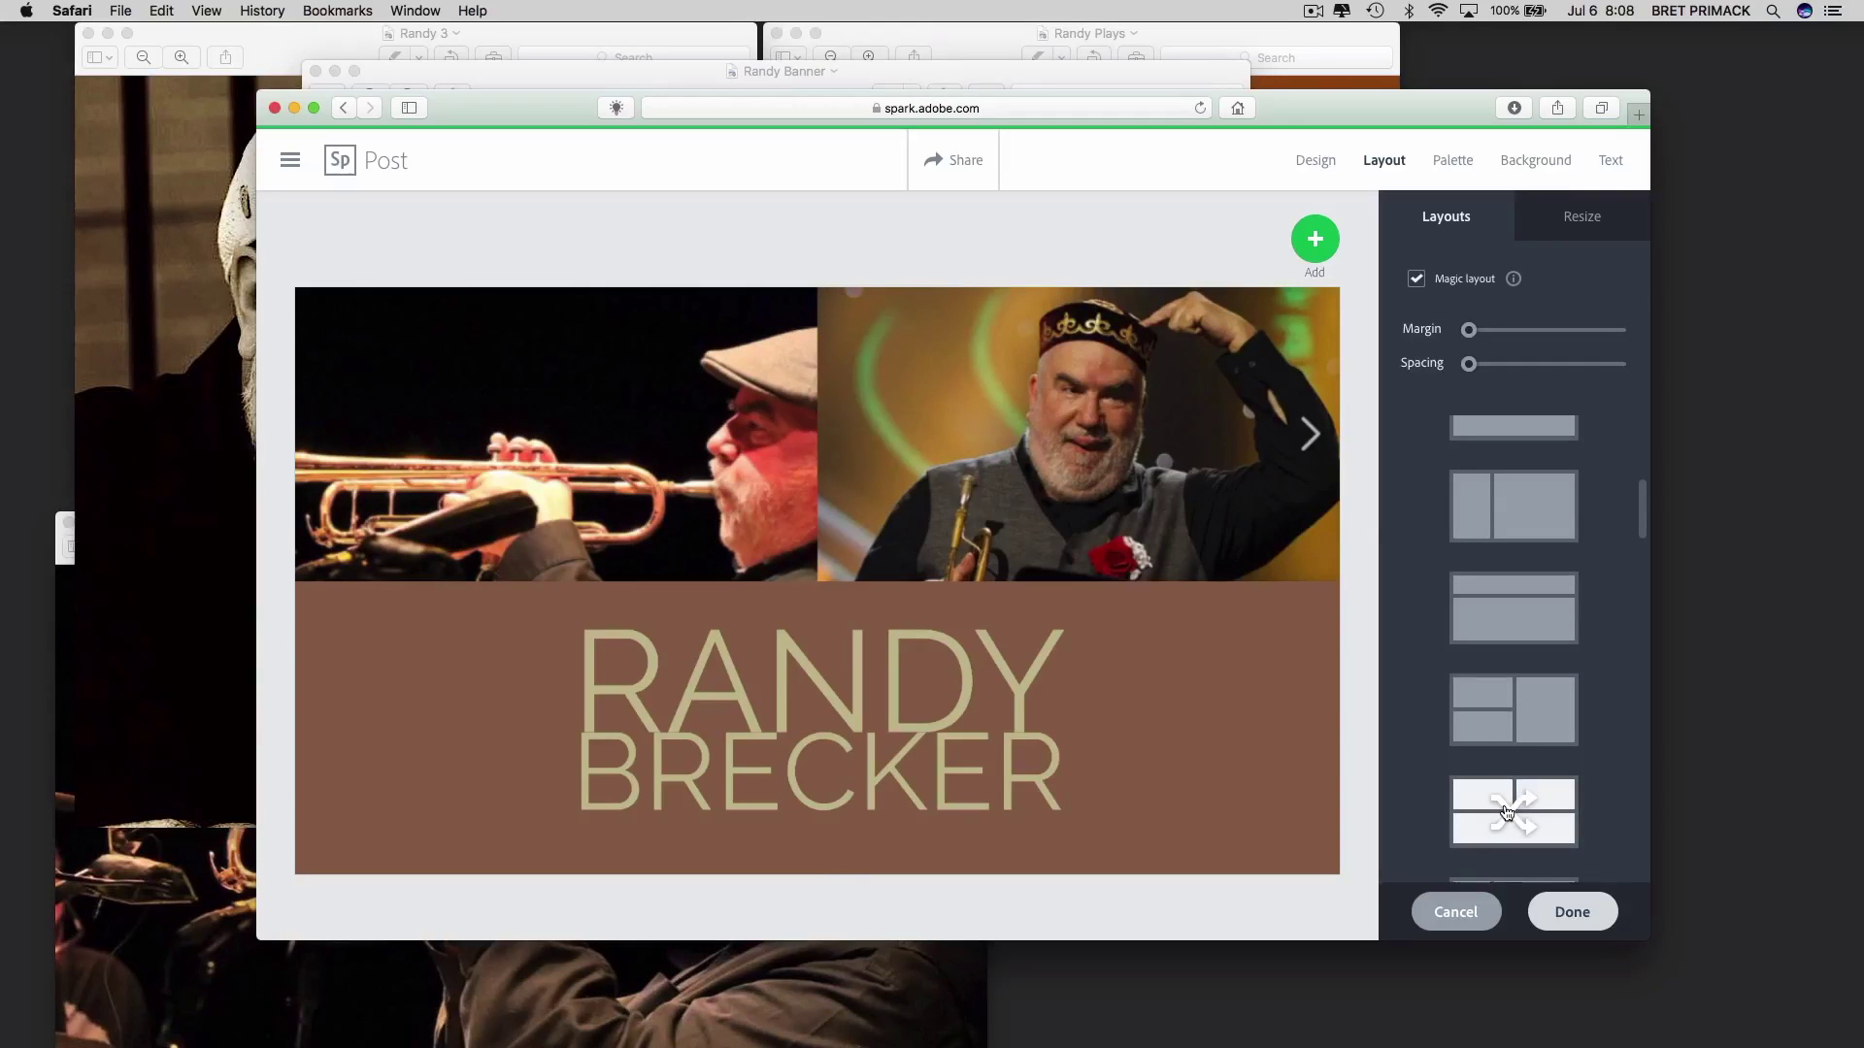
scroll(1505, 602, up, 5)
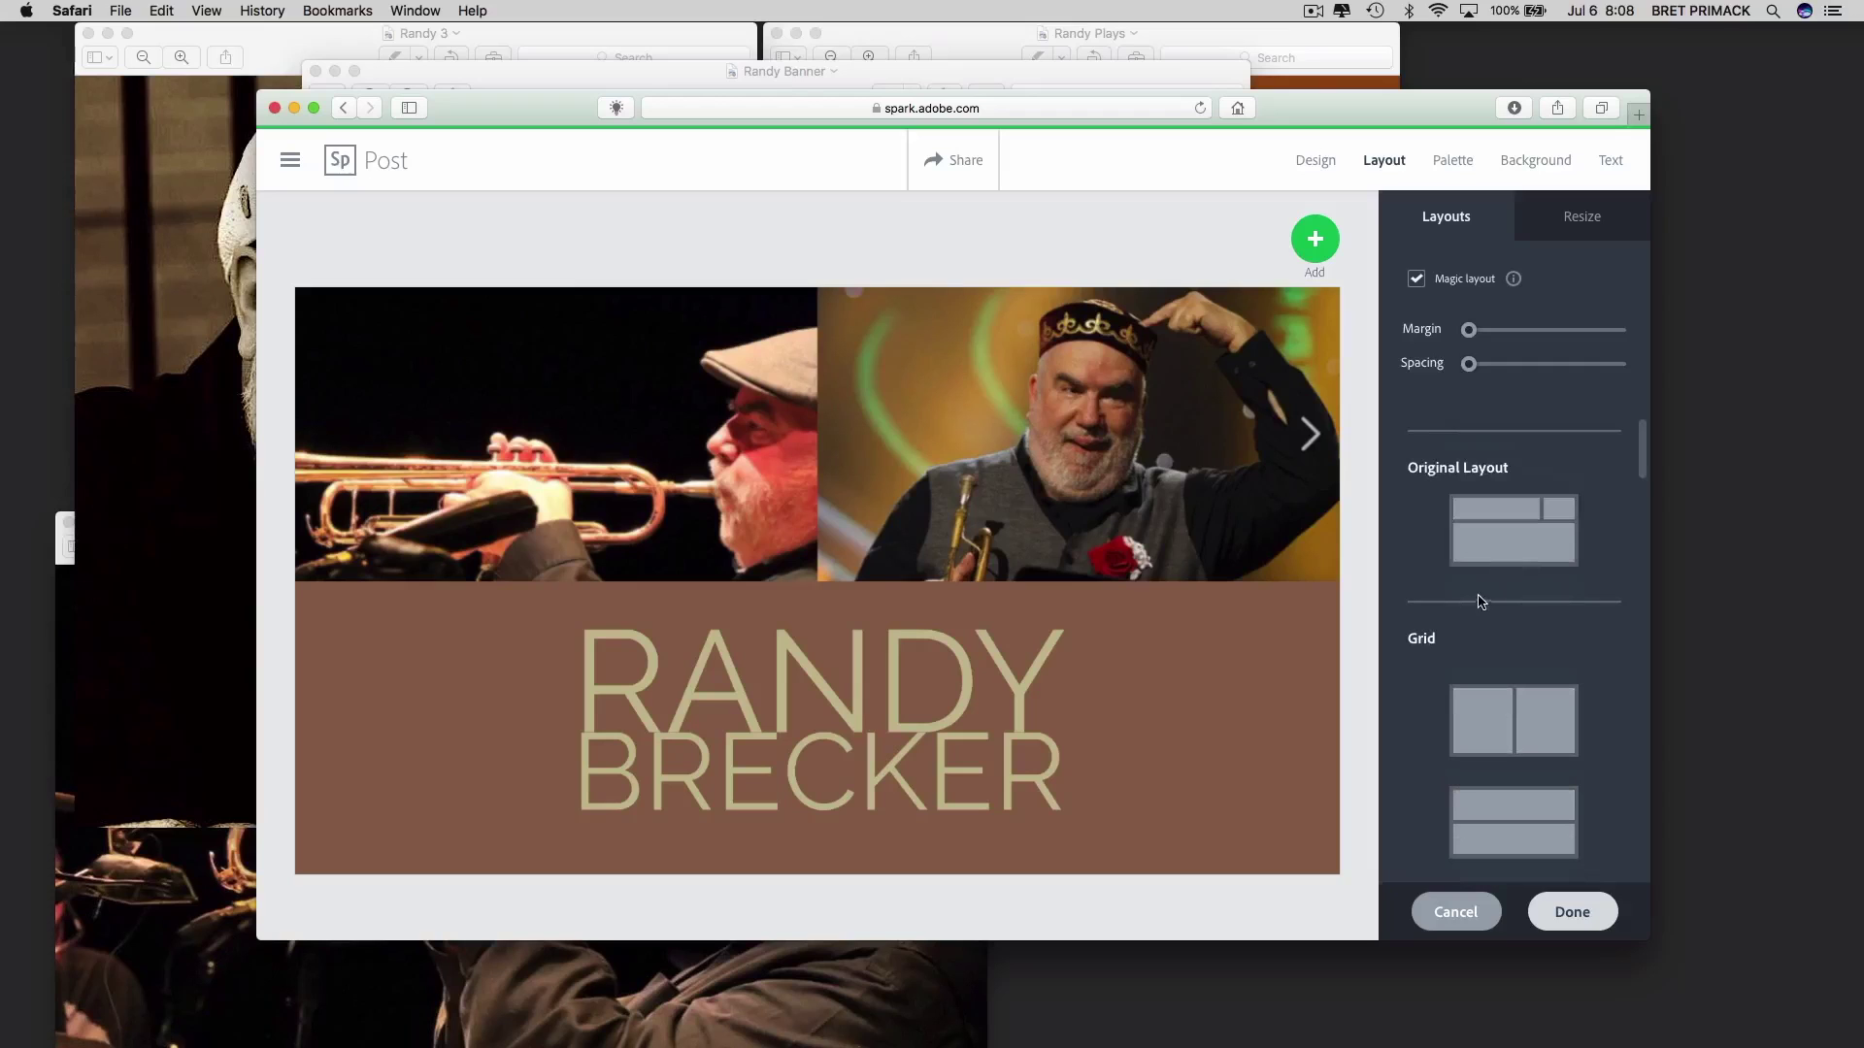
click(1488, 518)
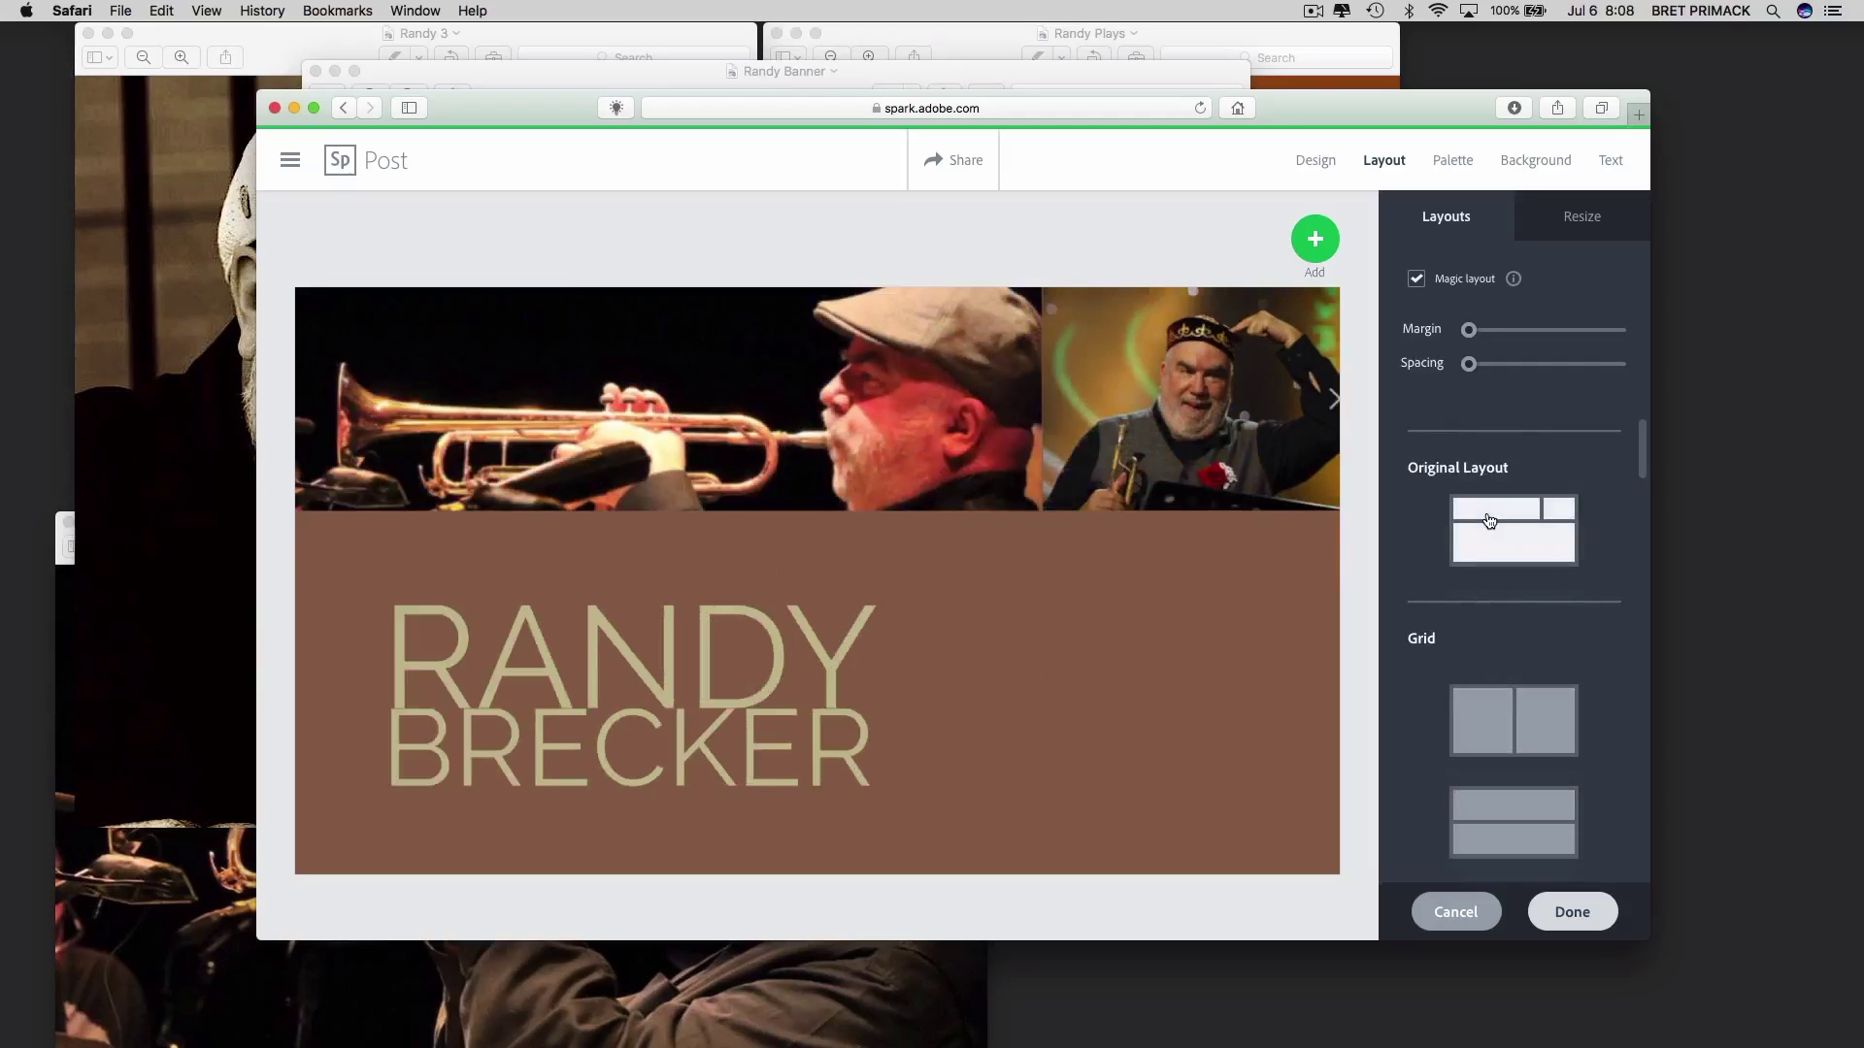
Shuffle the panel arrangements and pick the three-row layout with the title between photos
scroll(1488, 521, down, 4)
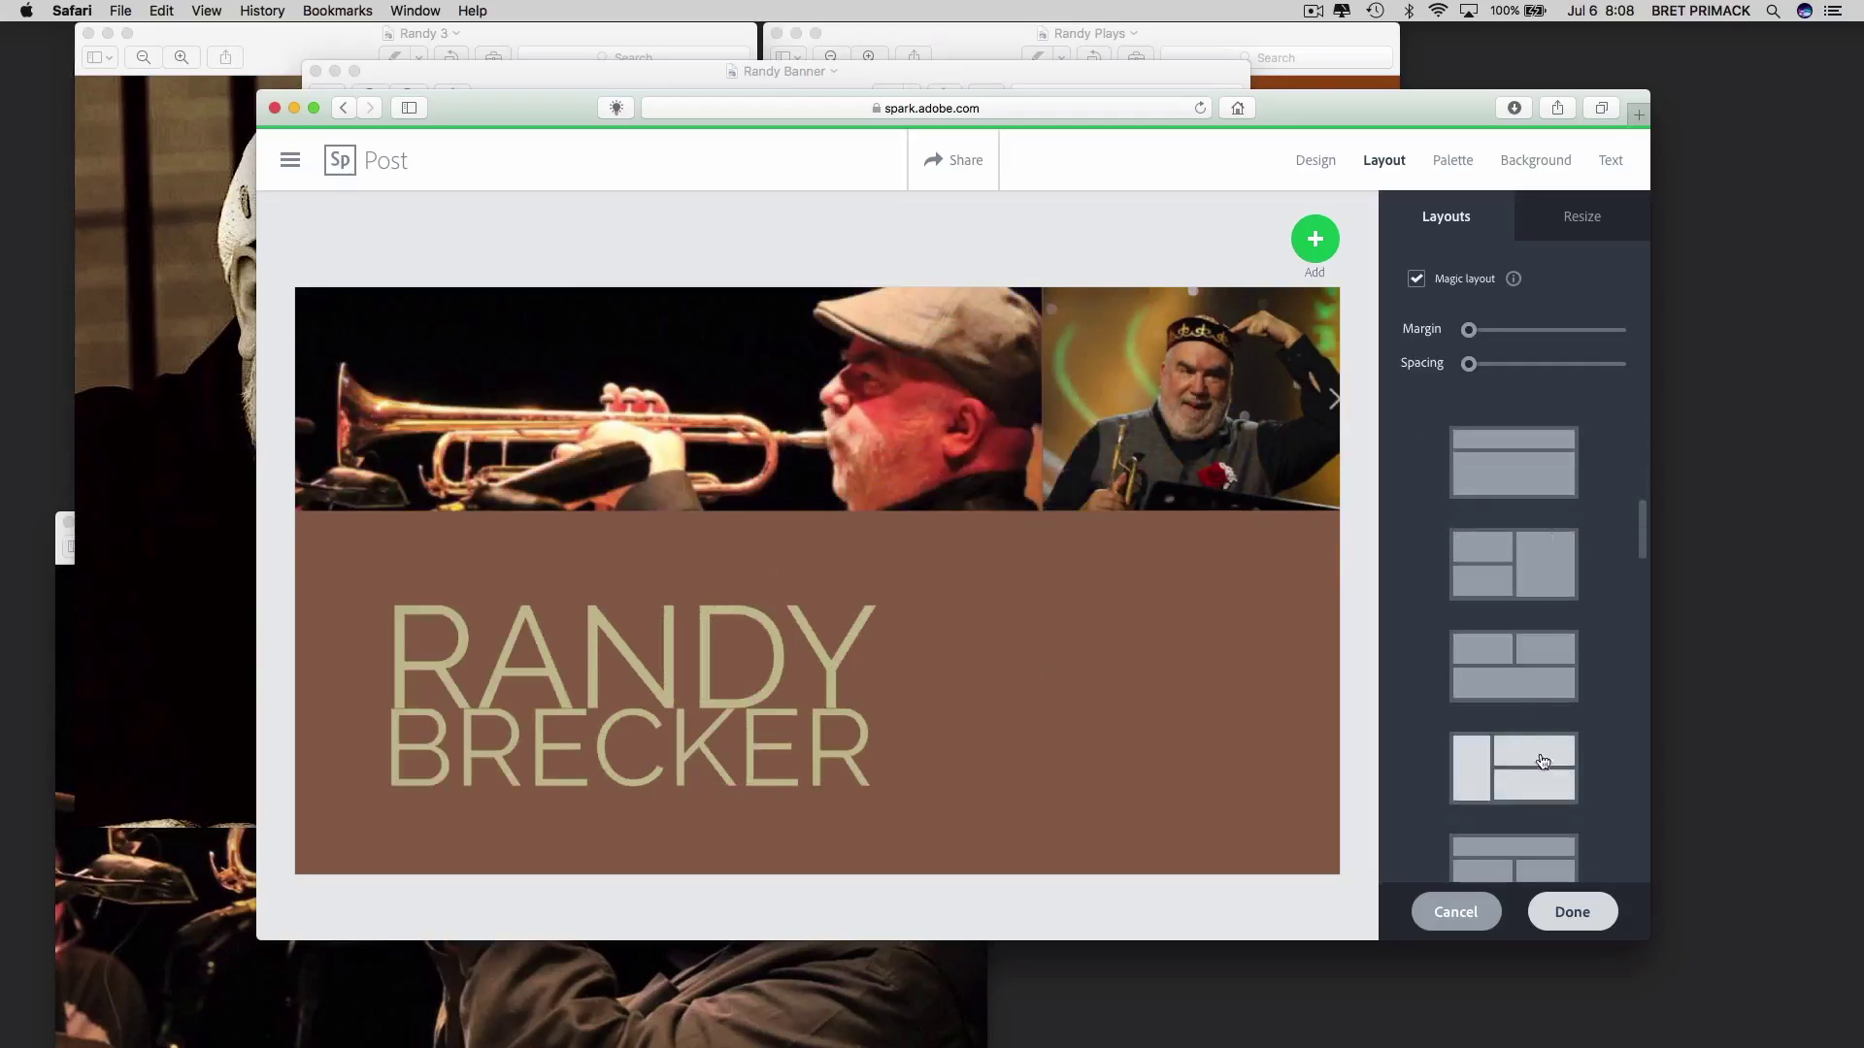
click(1521, 762)
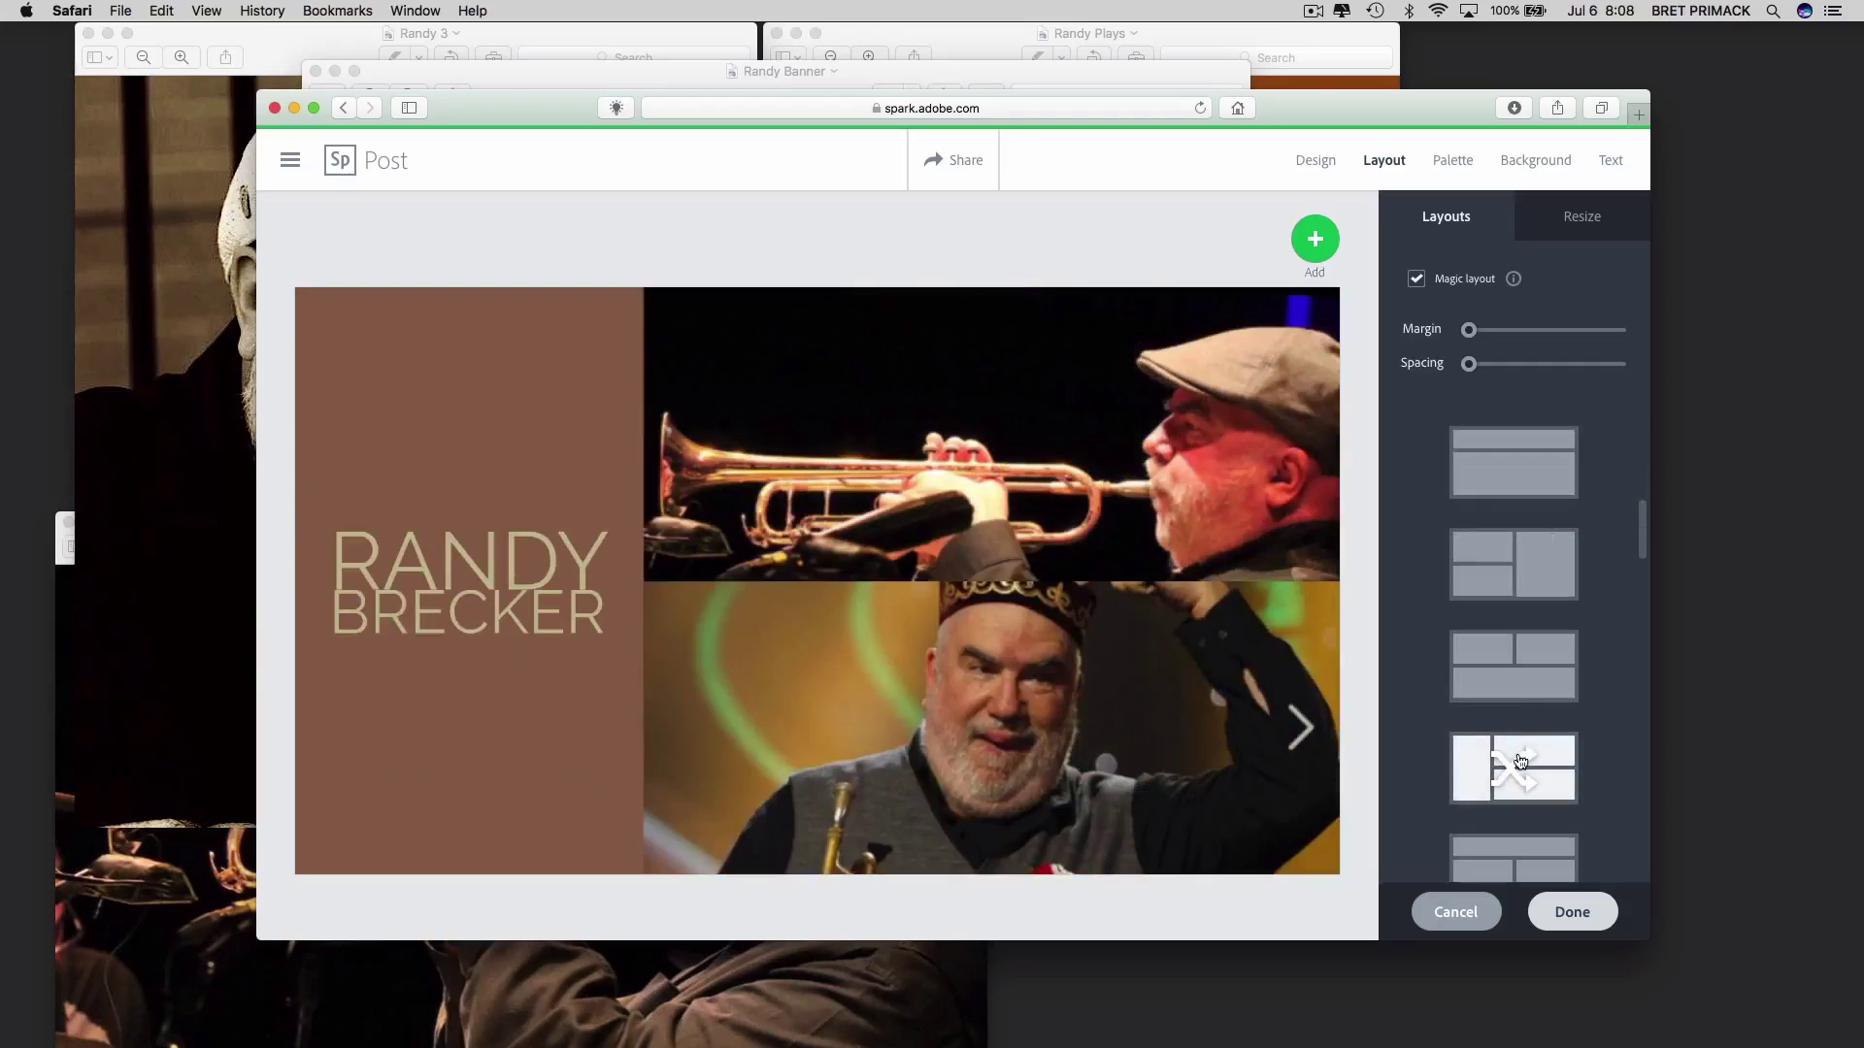
click(1521, 762)
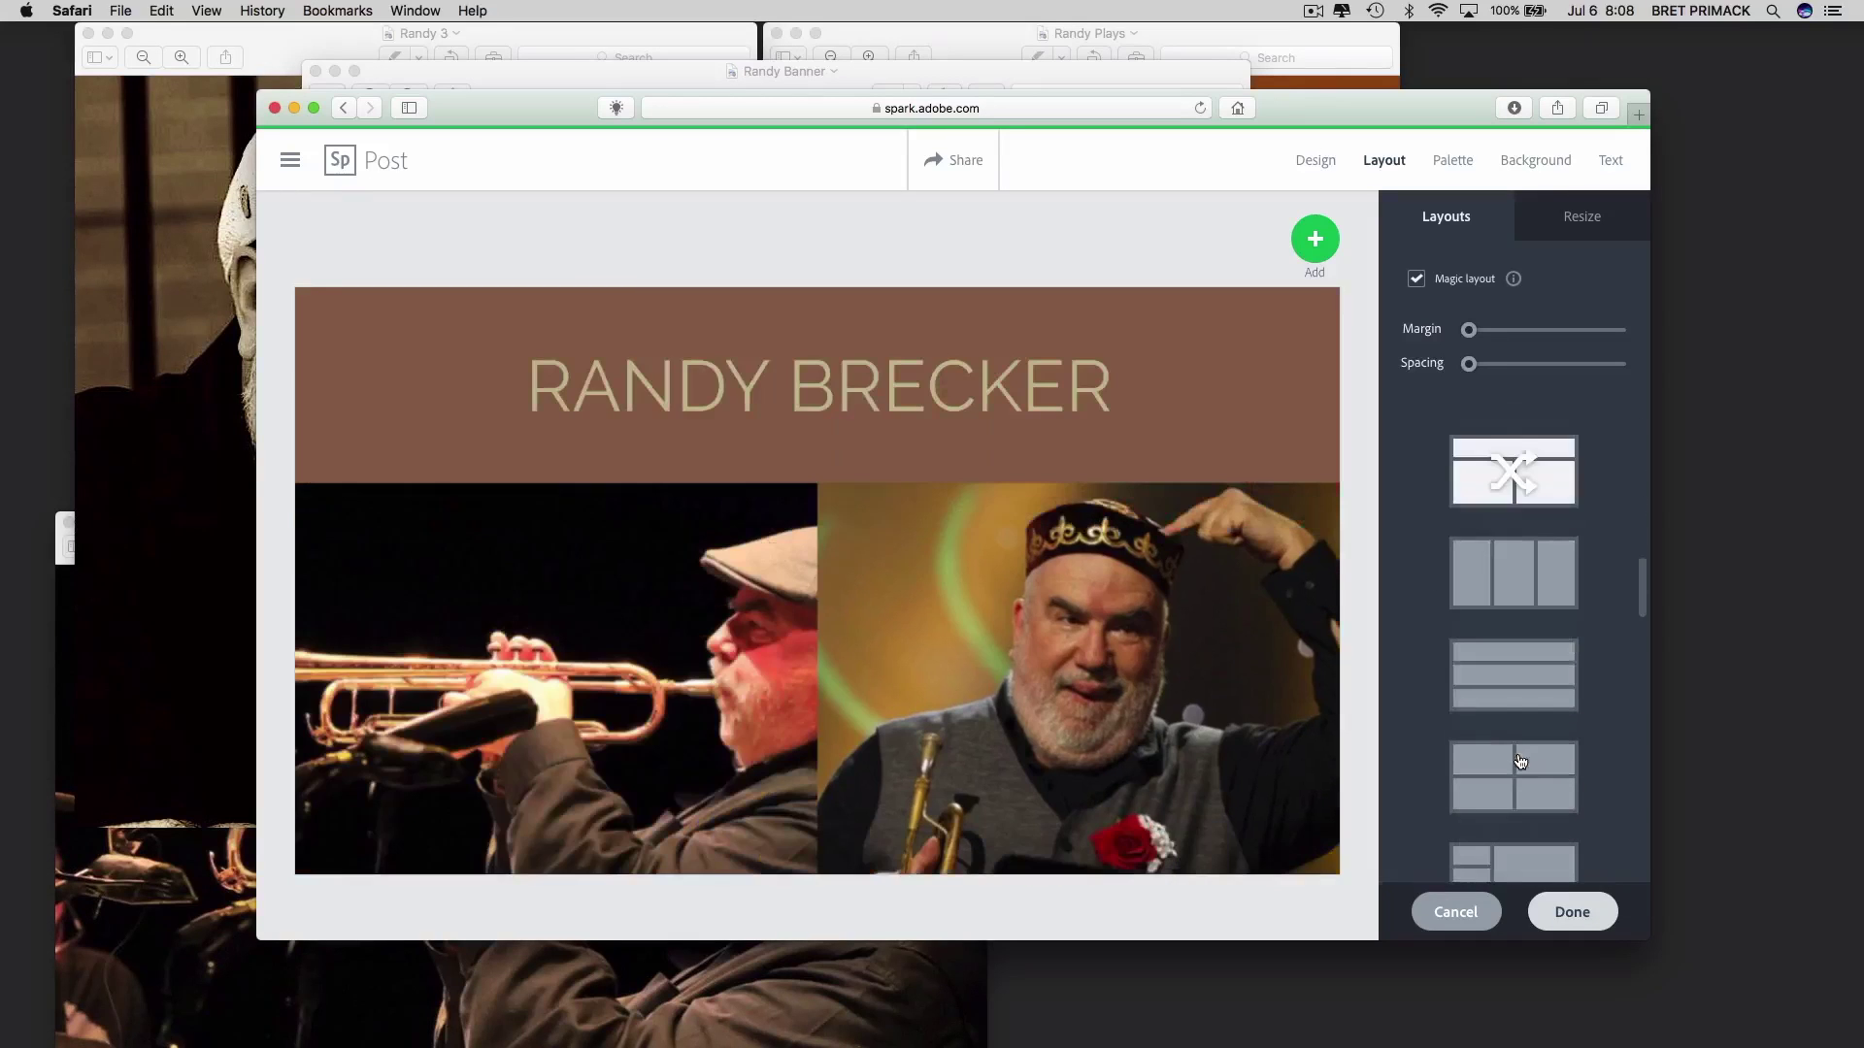
click(1521, 762)
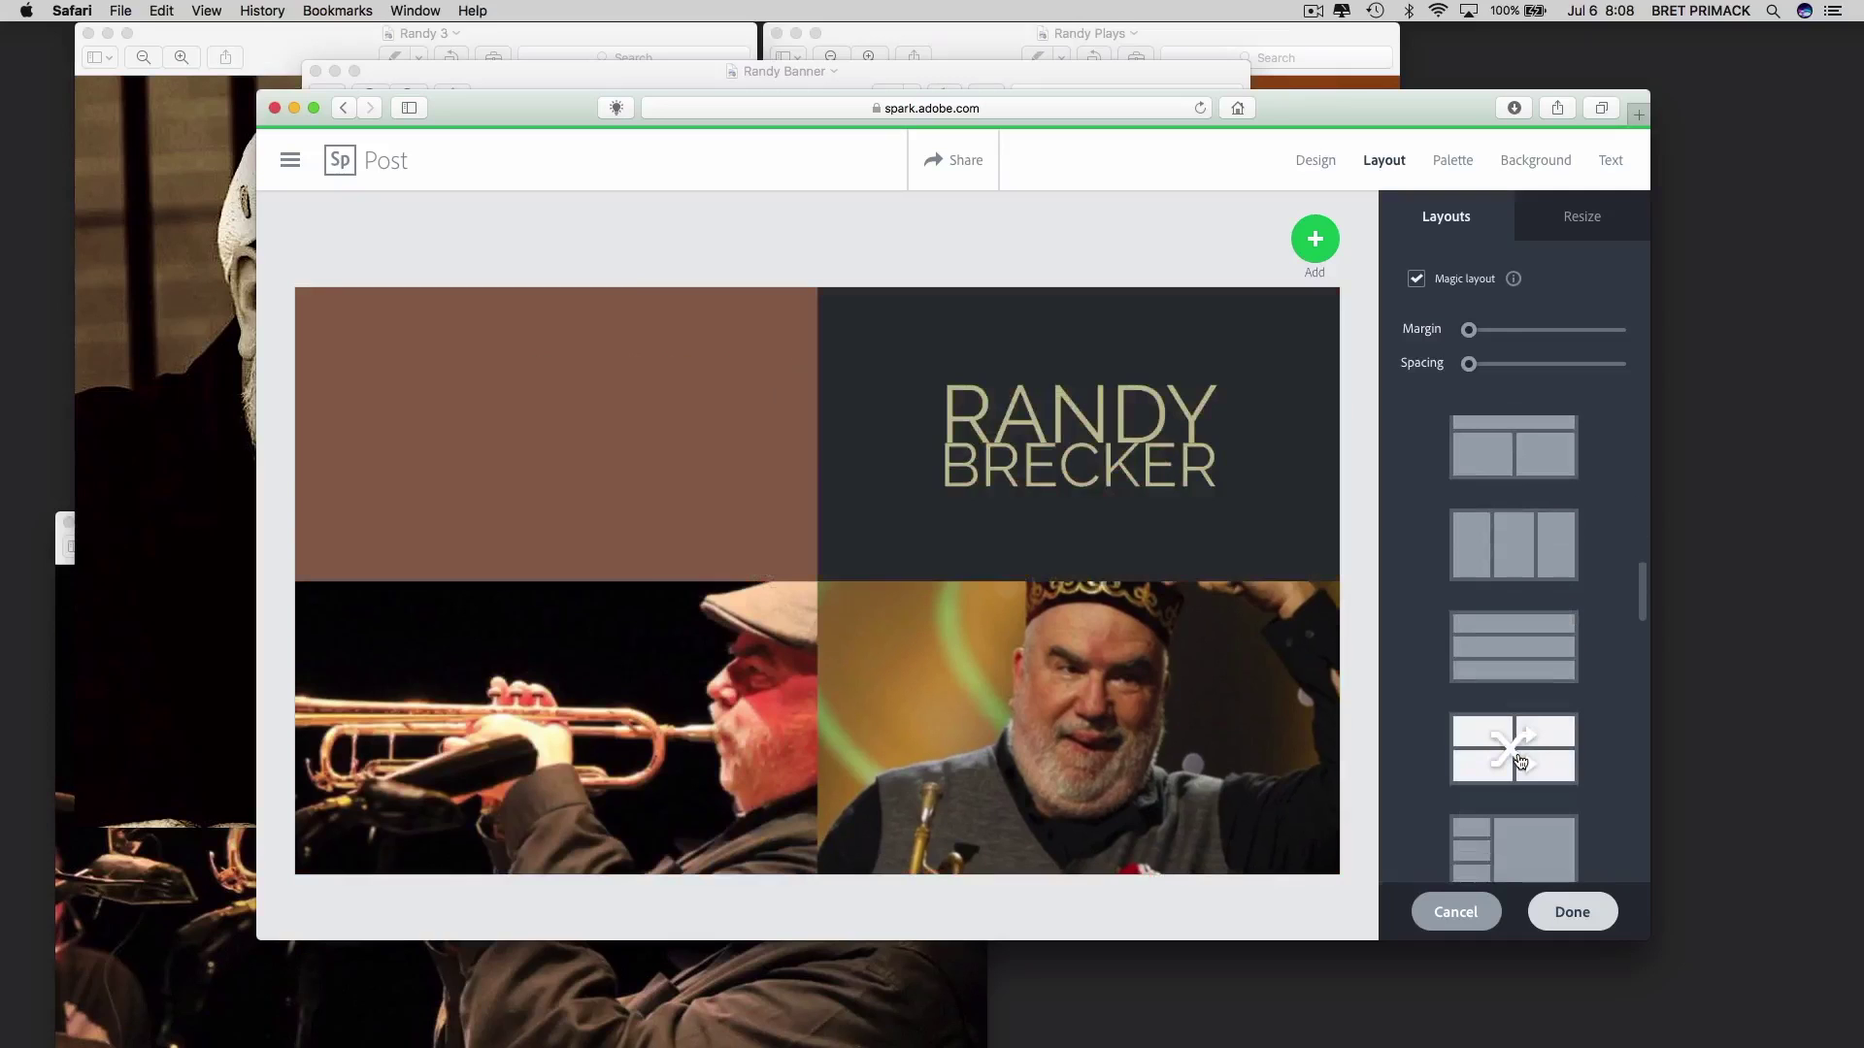
click(1521, 762)
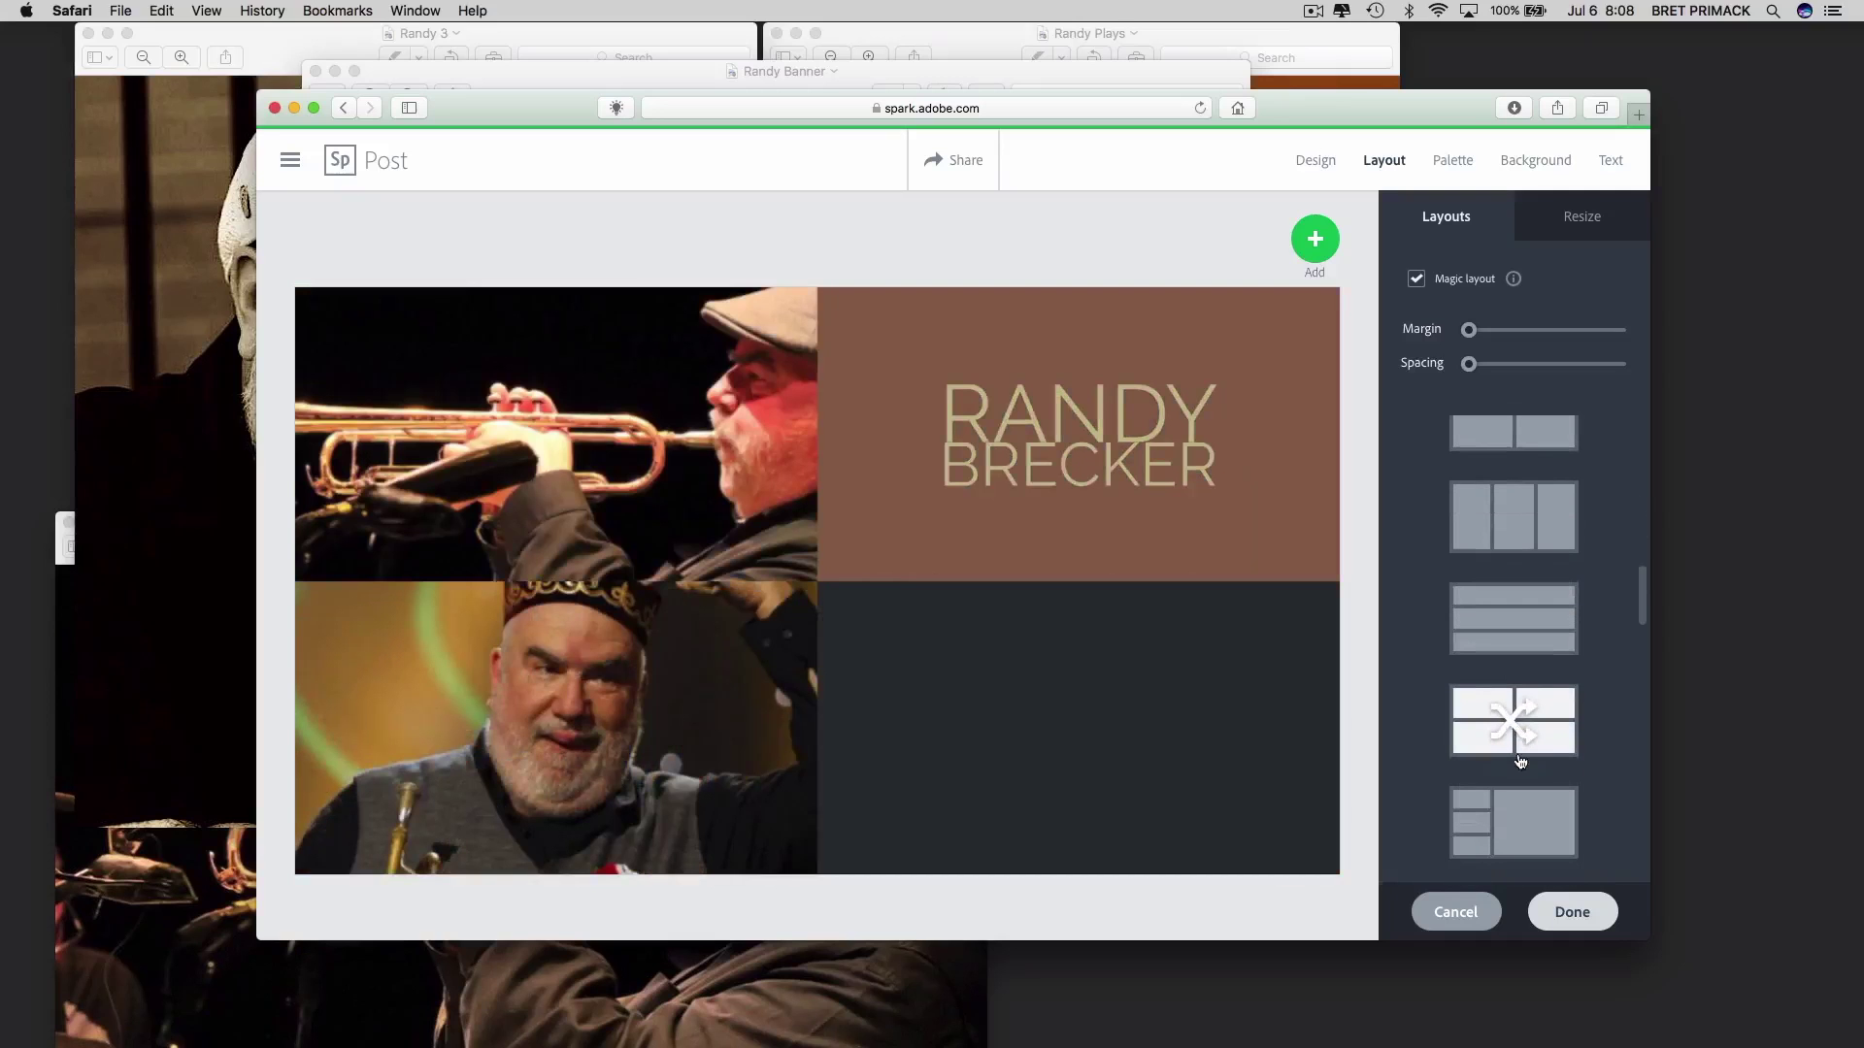
click(1517, 735)
click(1487, 623)
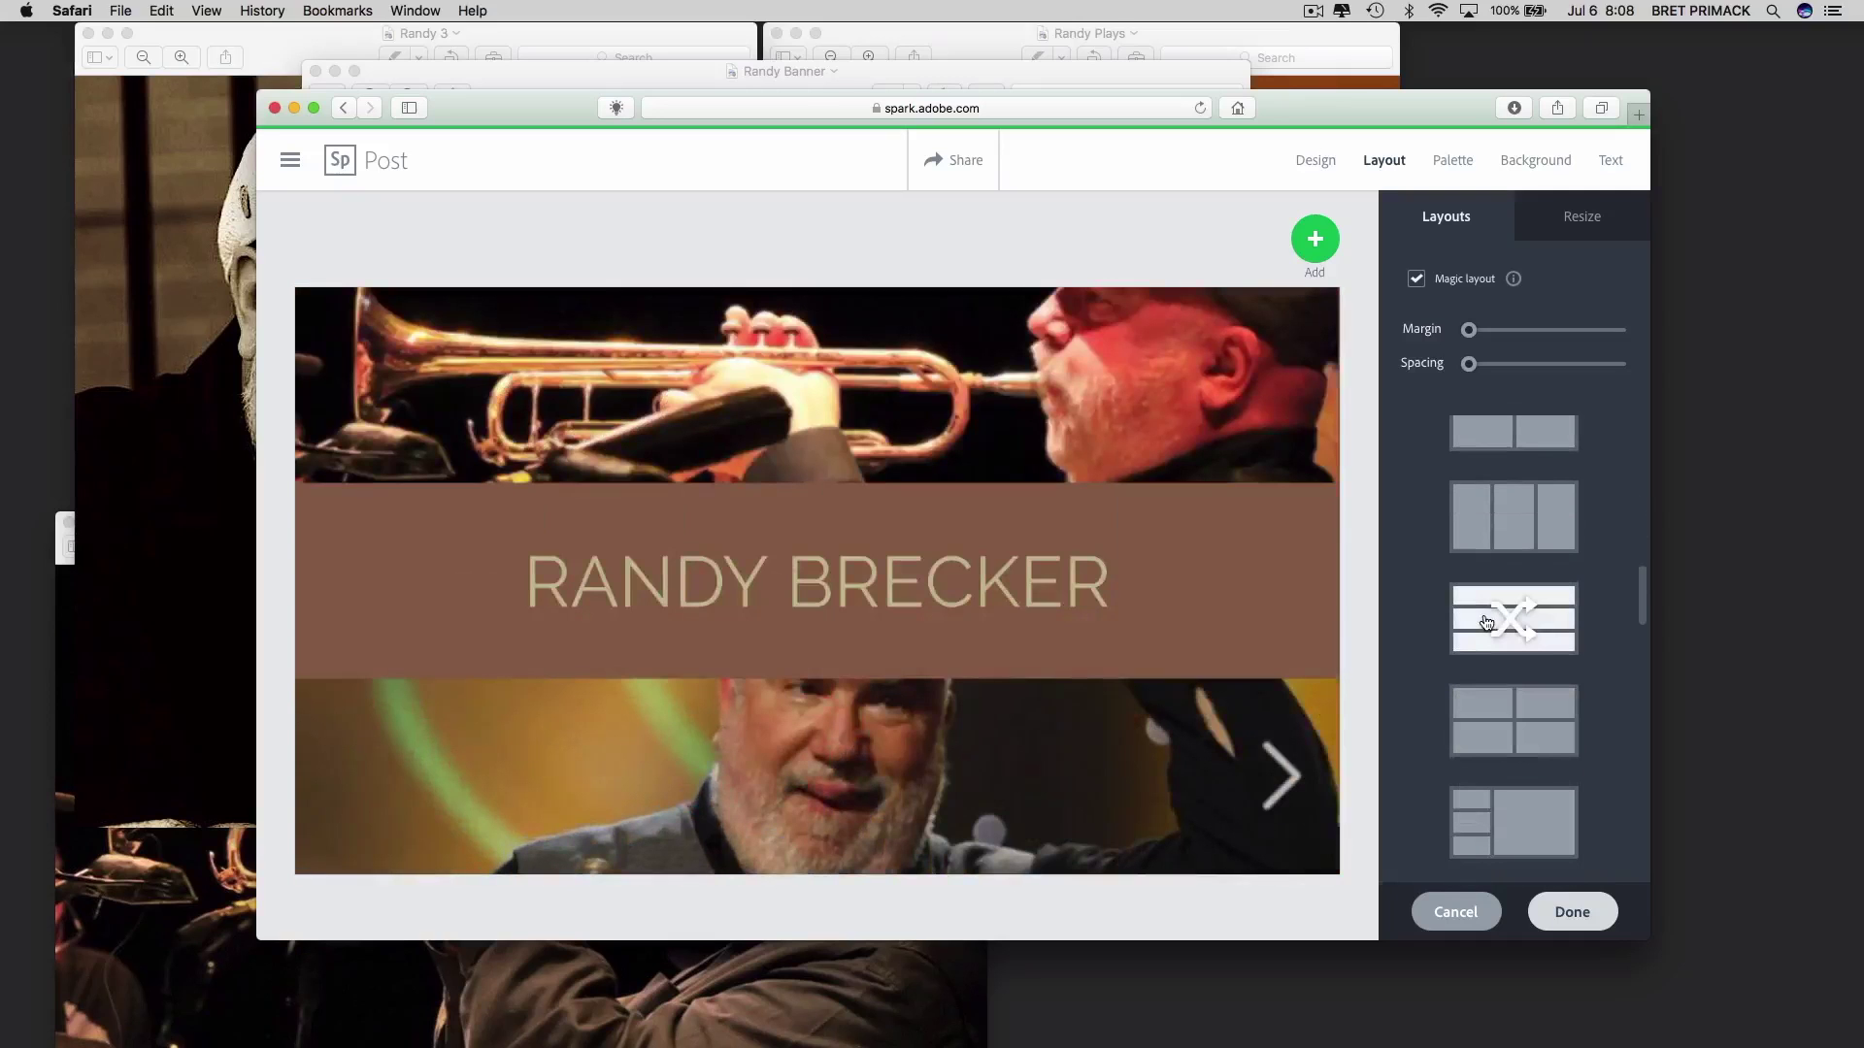
Shift the trumpet photo down, switch to the narrow stacked left-column layout, and select the empty right panel
mouse_move(994, 383)
mouse_down()
mouse_move(991, 442)
mouse_move(995, 406)
mouse_up()
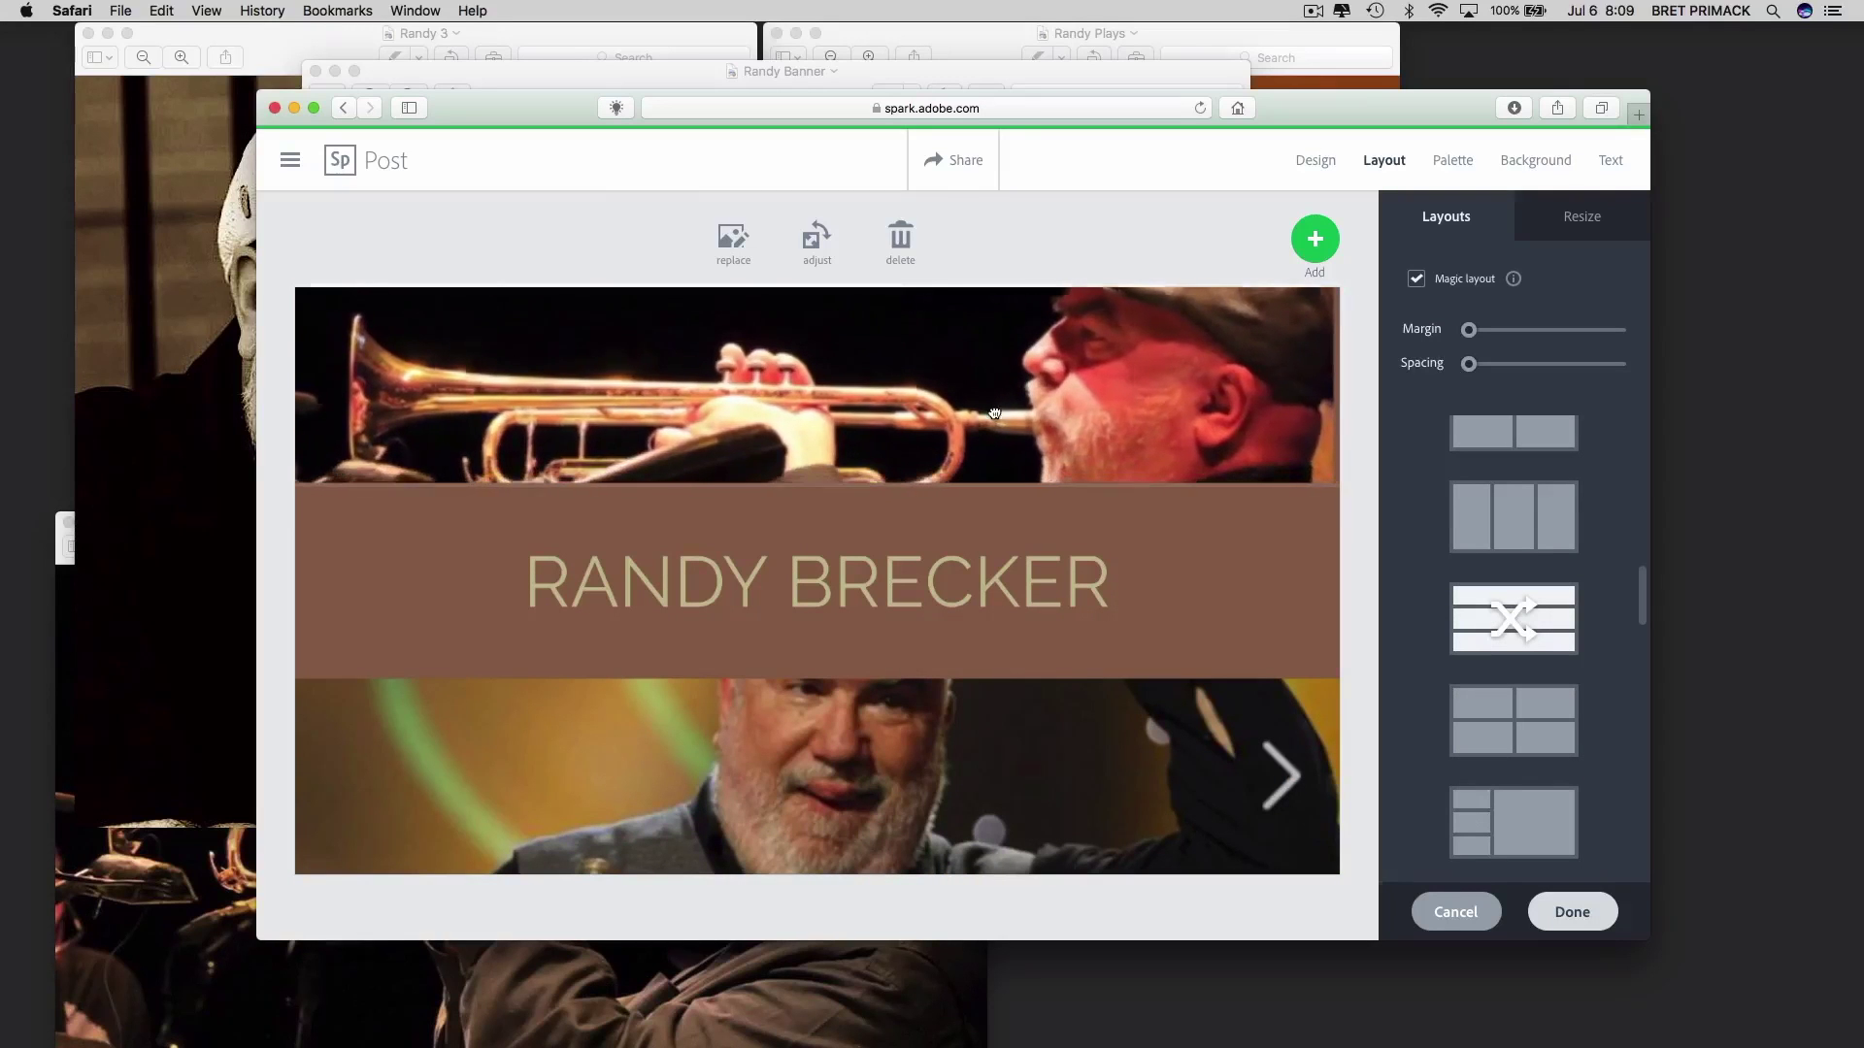
click(1061, 815)
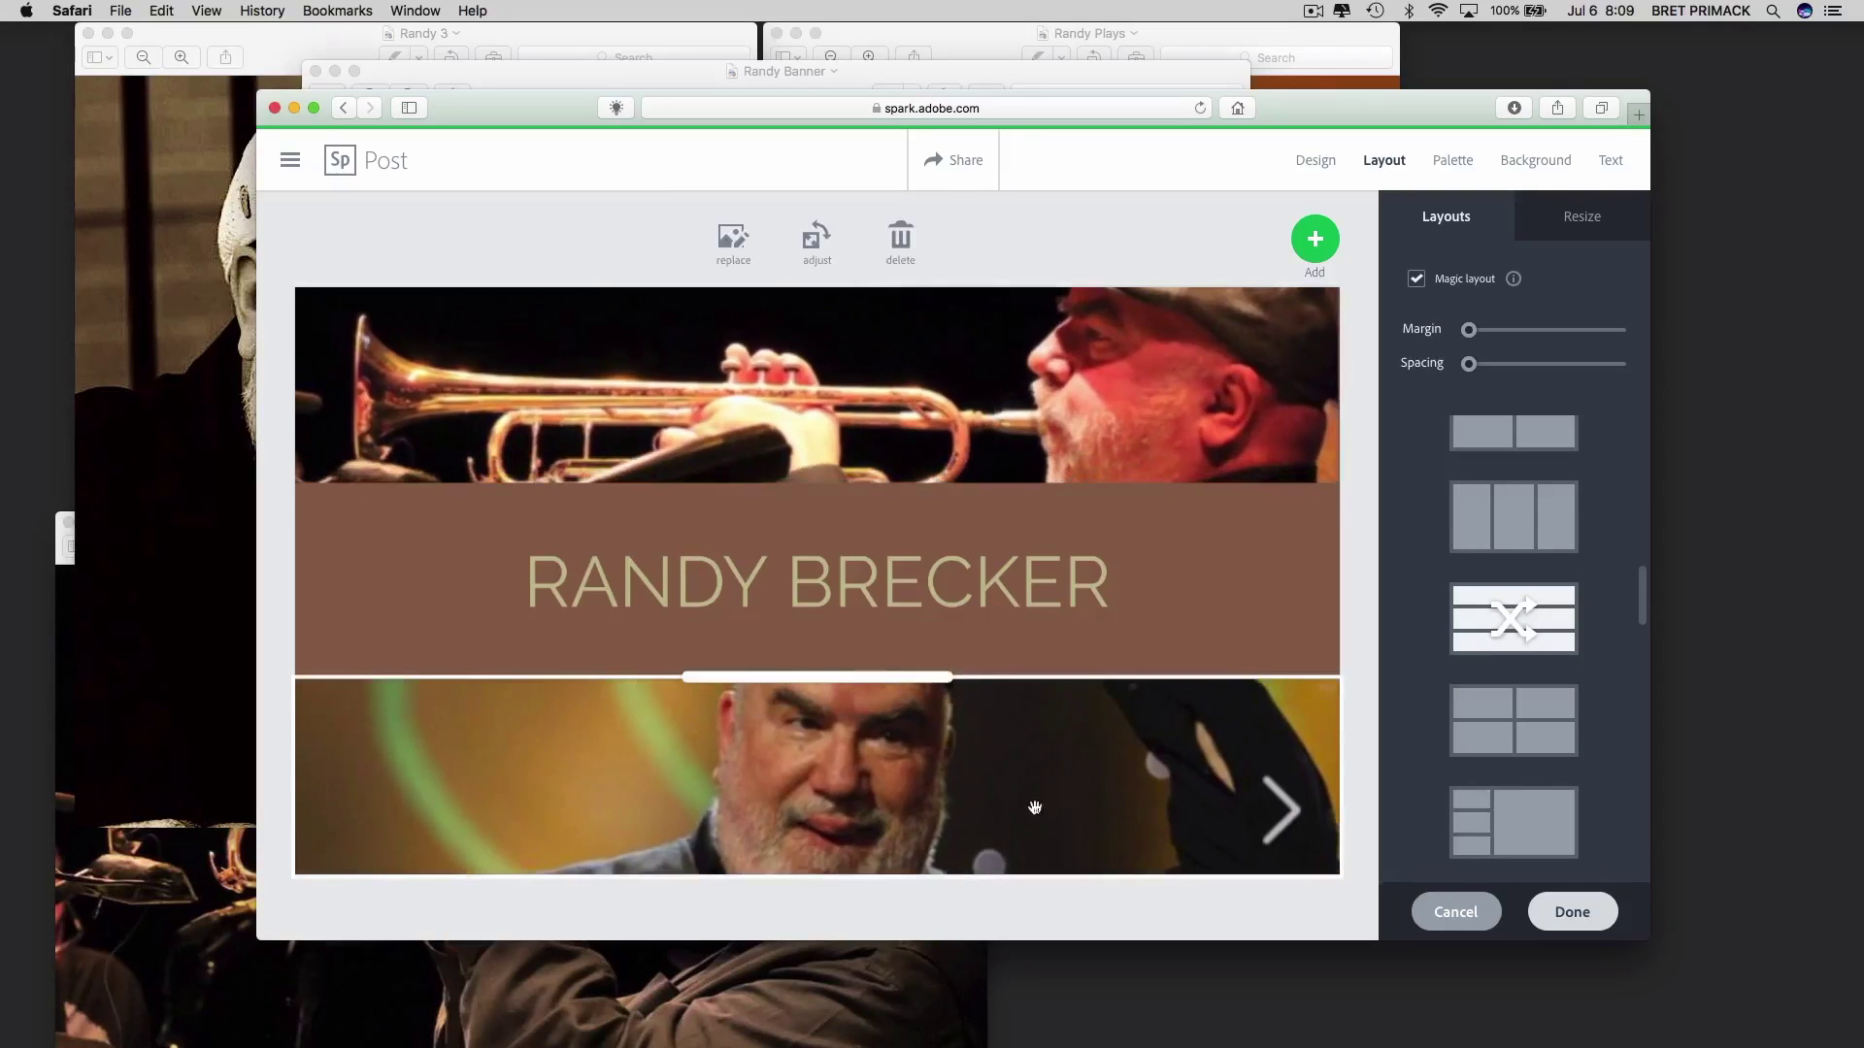
click(1486, 819)
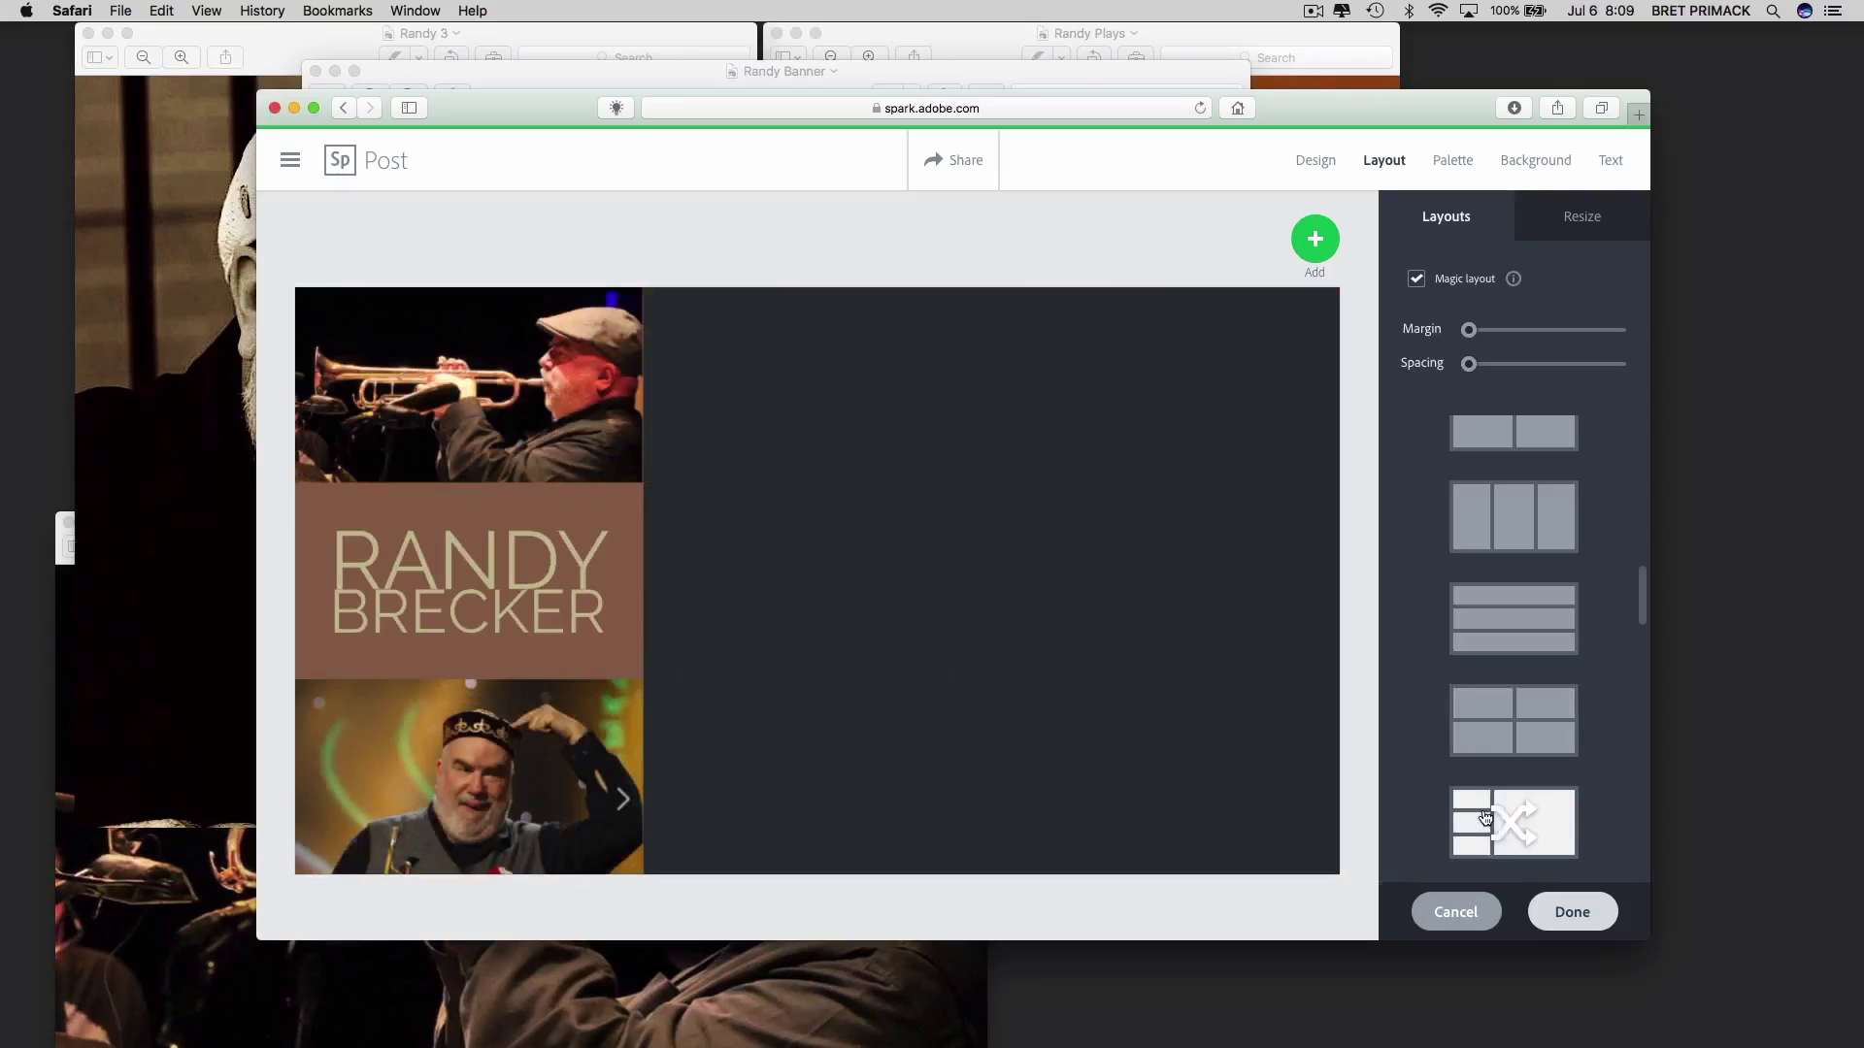
click(361, 796)
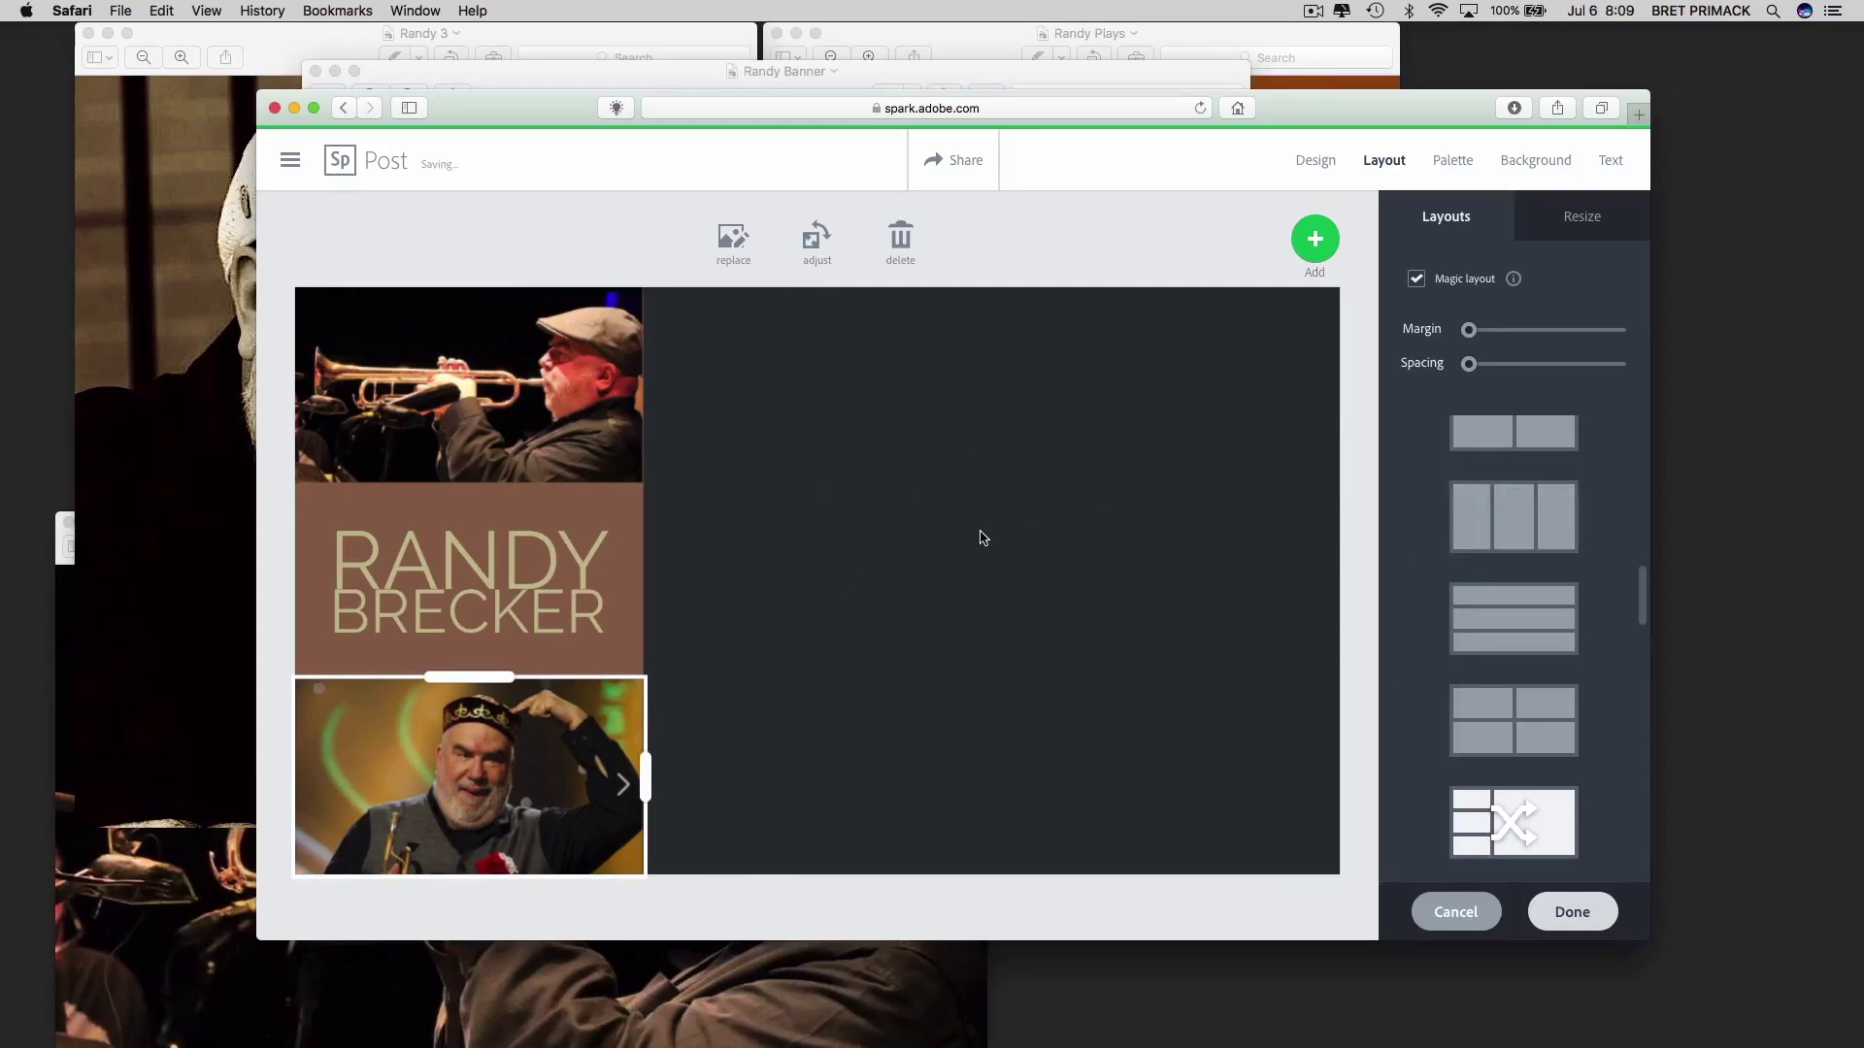
click(869, 404)
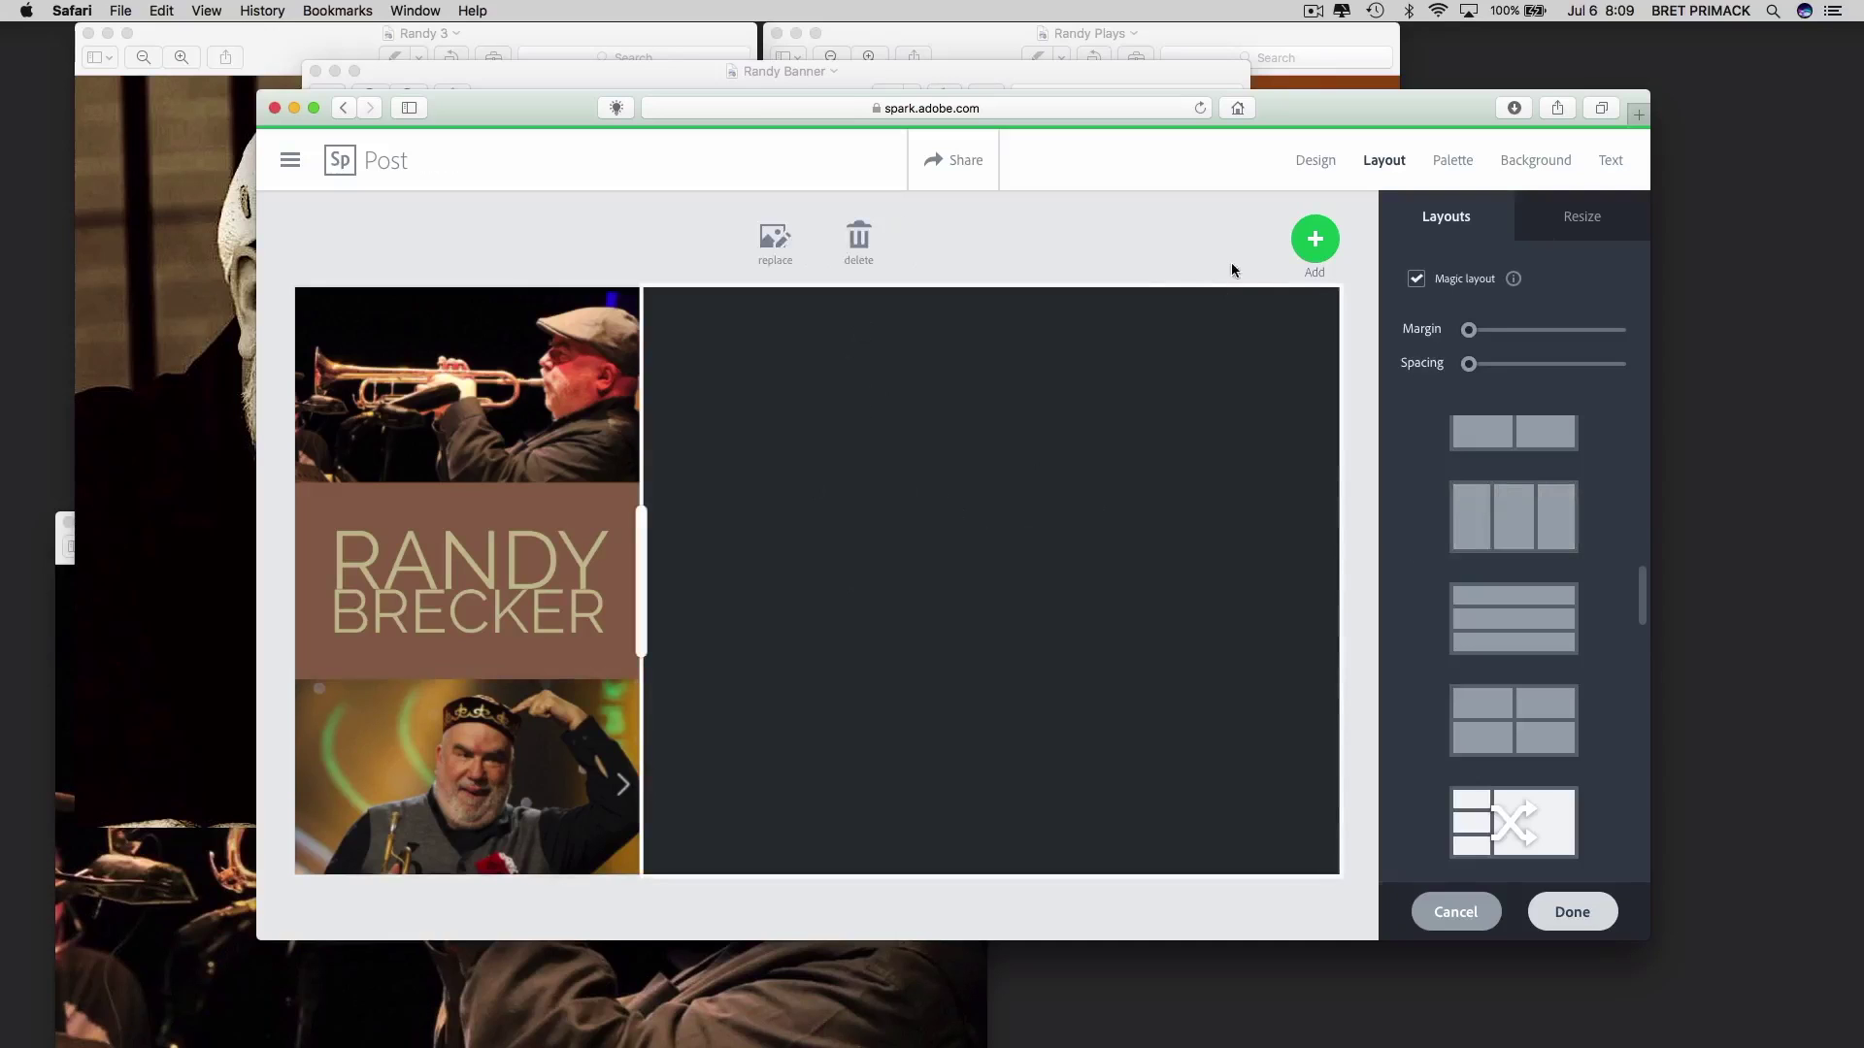
Upload the Randy 3 portrait from the Desktop into the large right panel and select it
click(1315, 239)
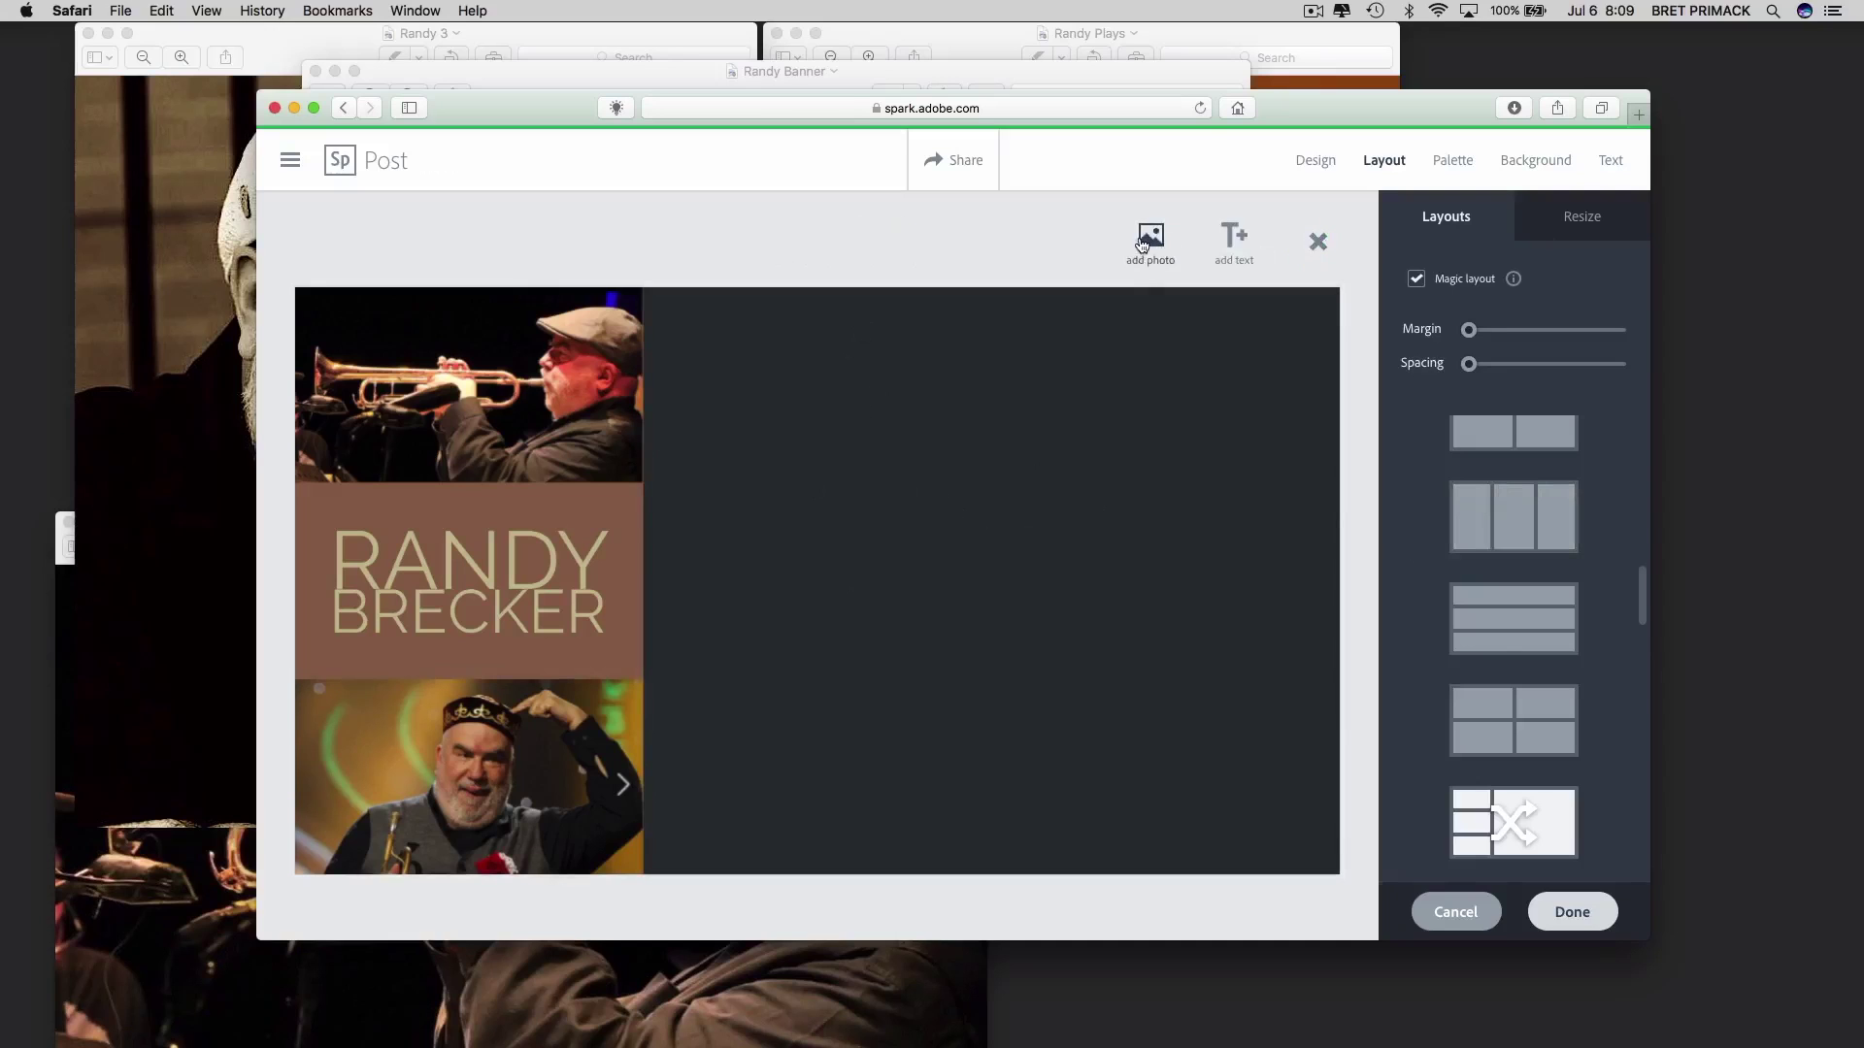
click(1143, 244)
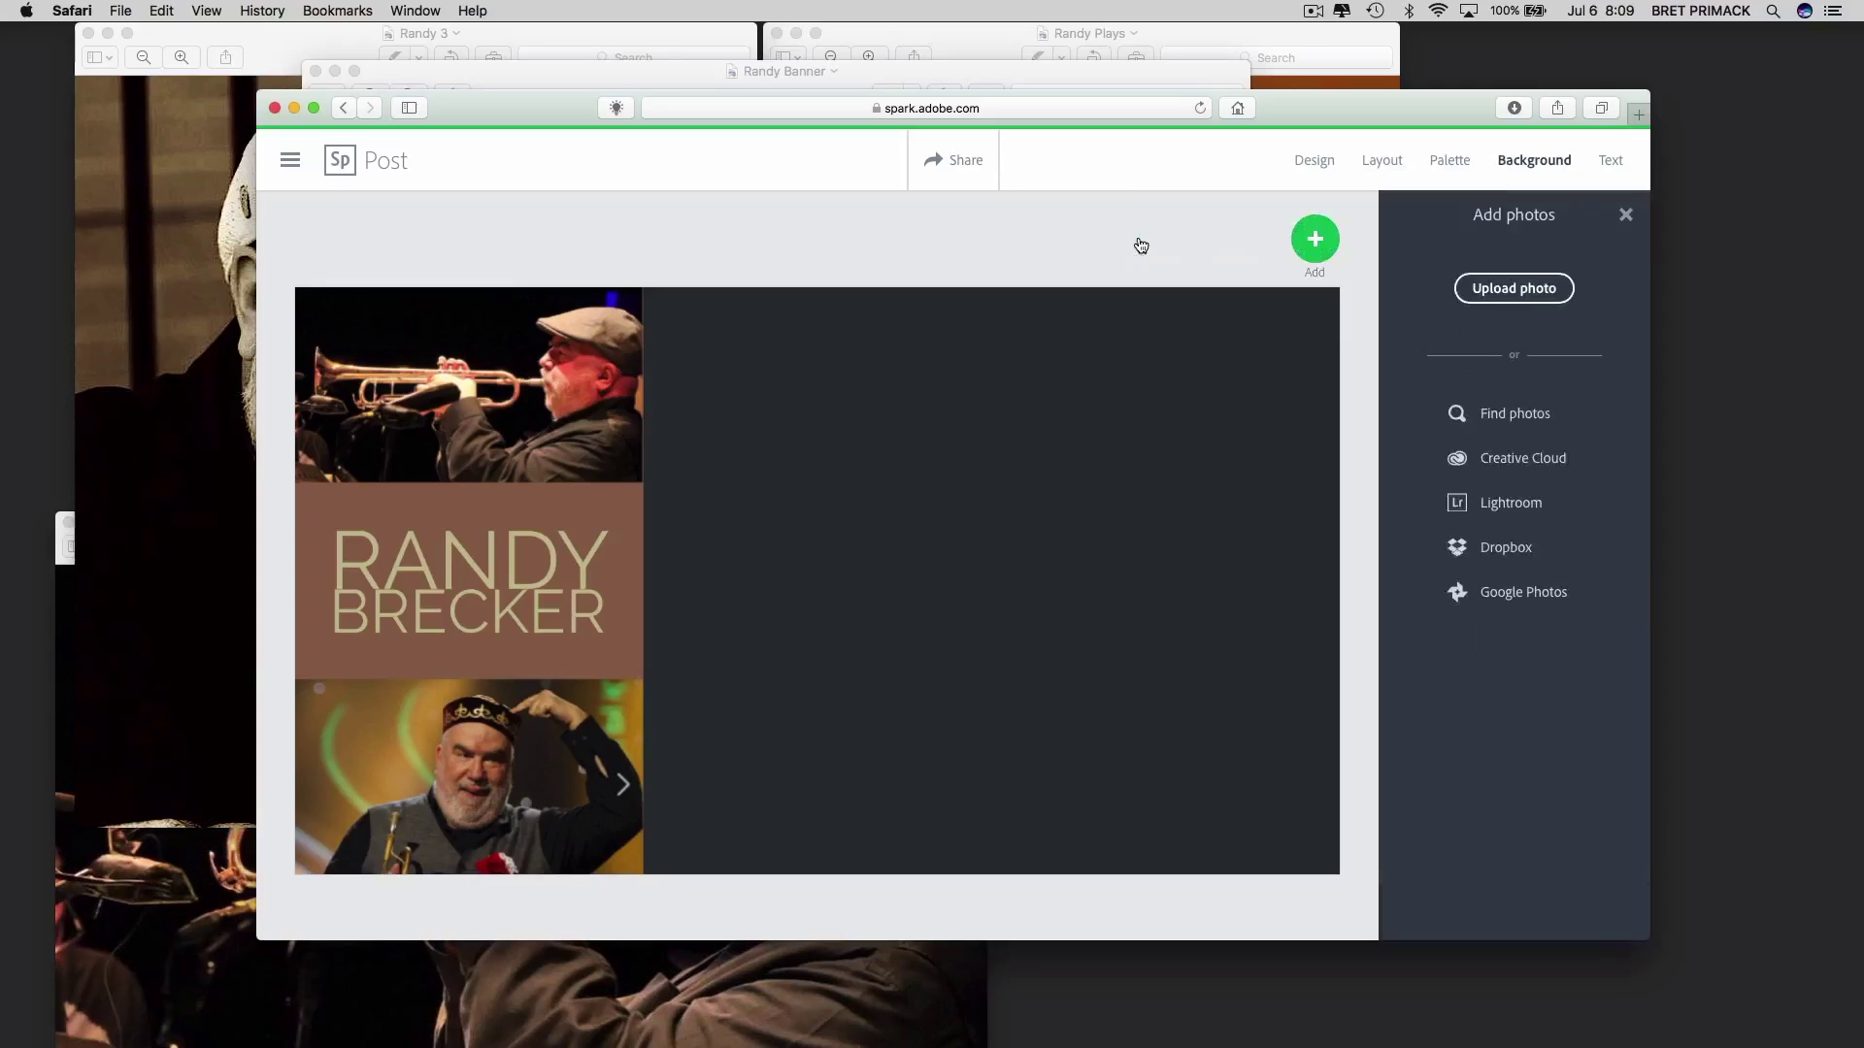
click(1543, 290)
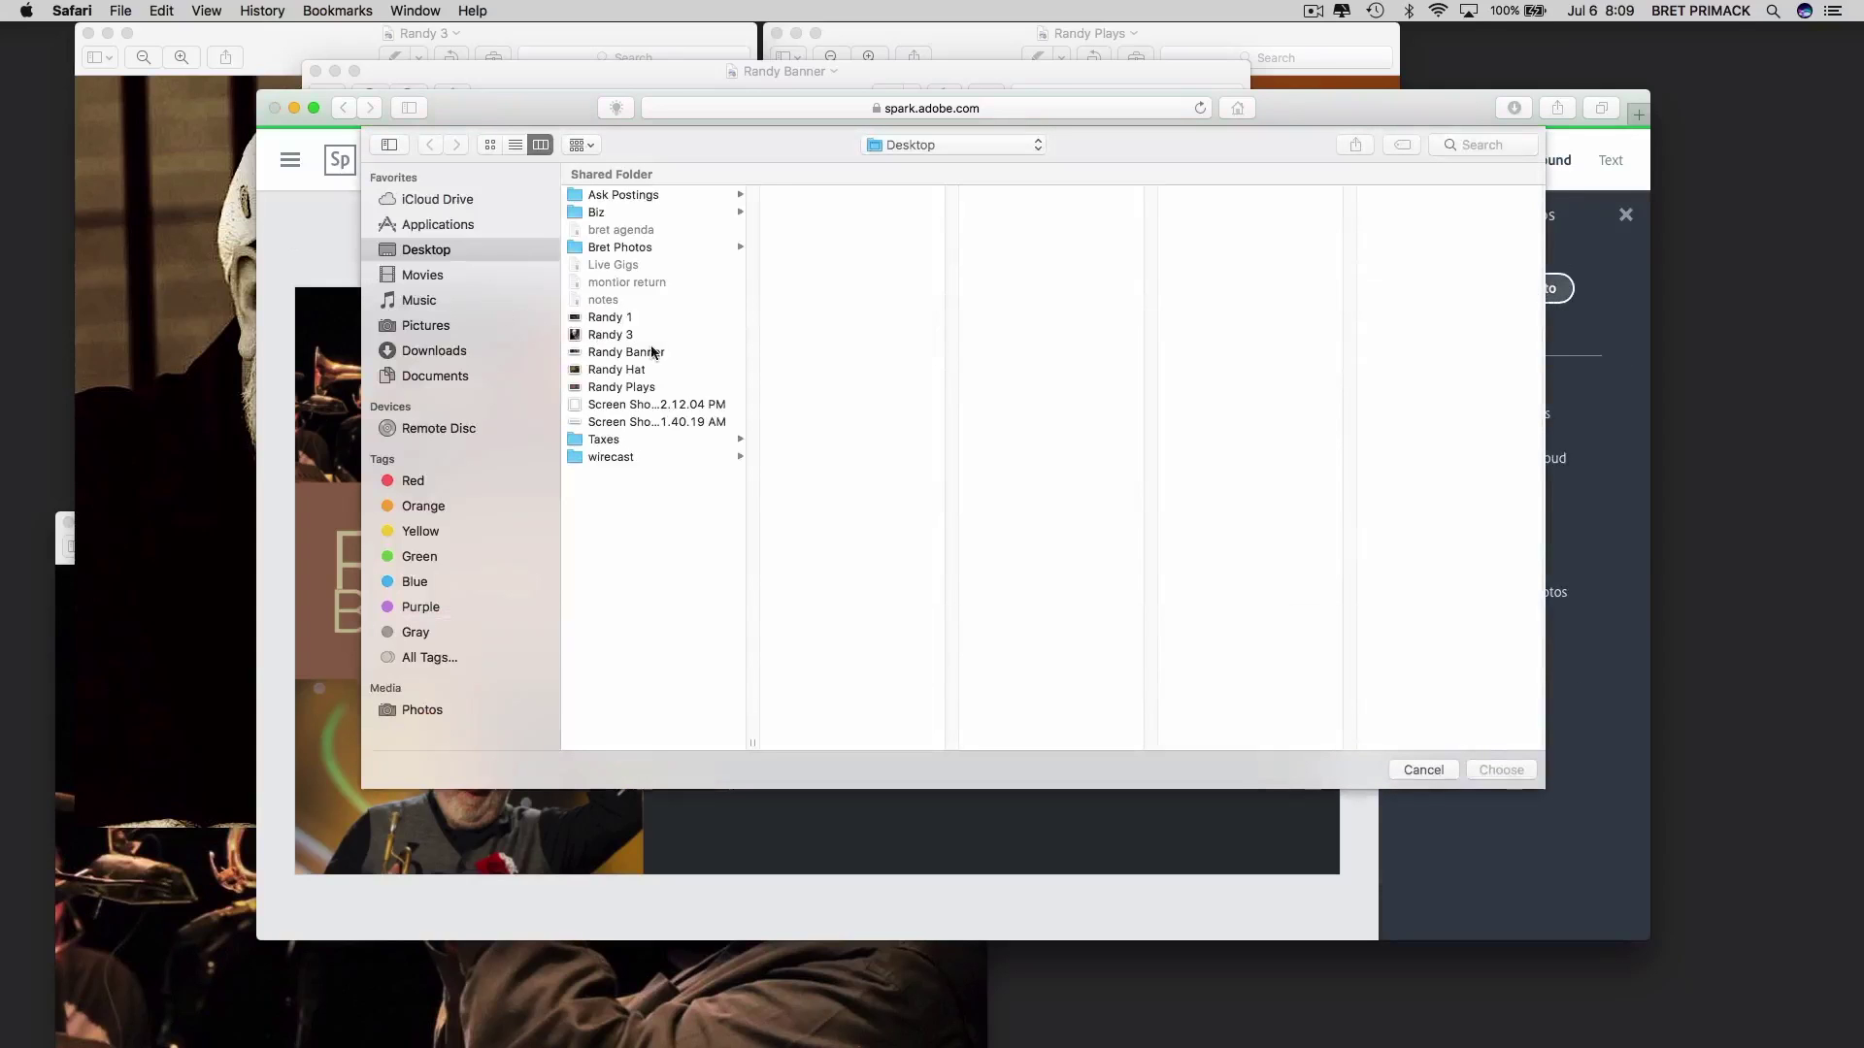
click(621, 335)
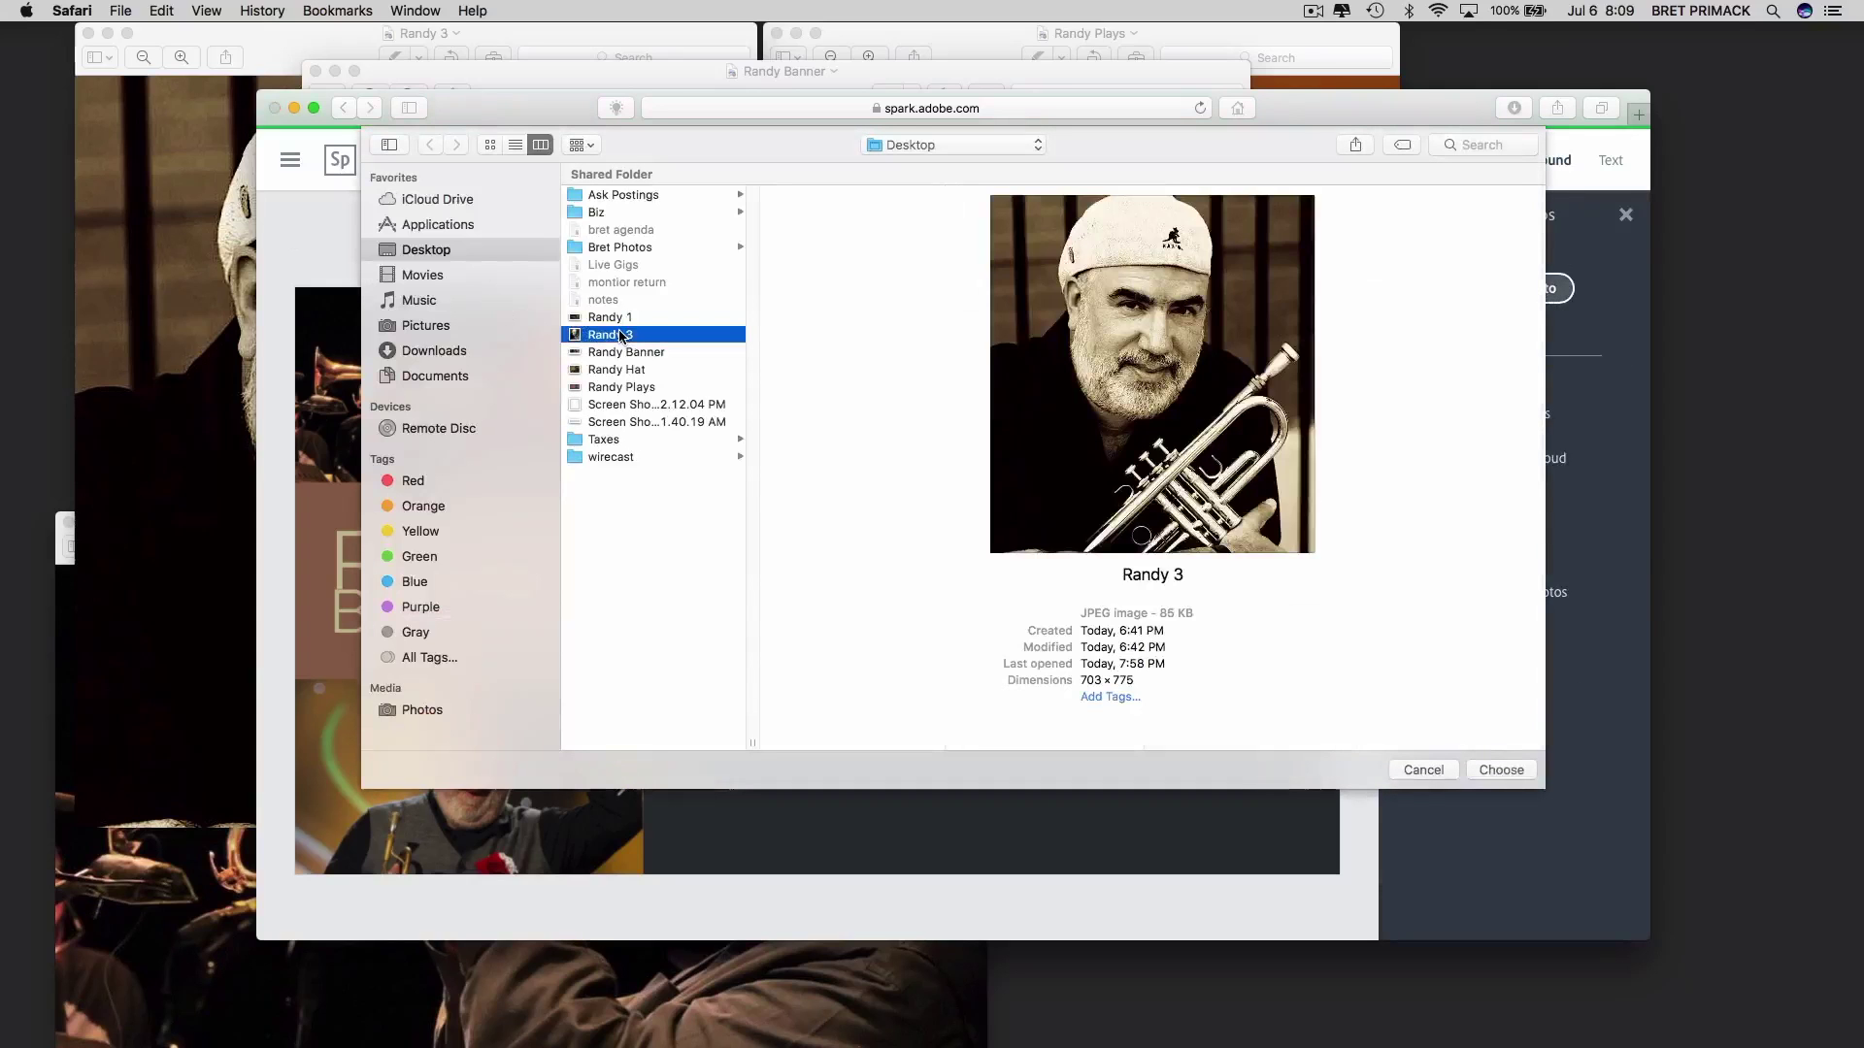
click(1525, 774)
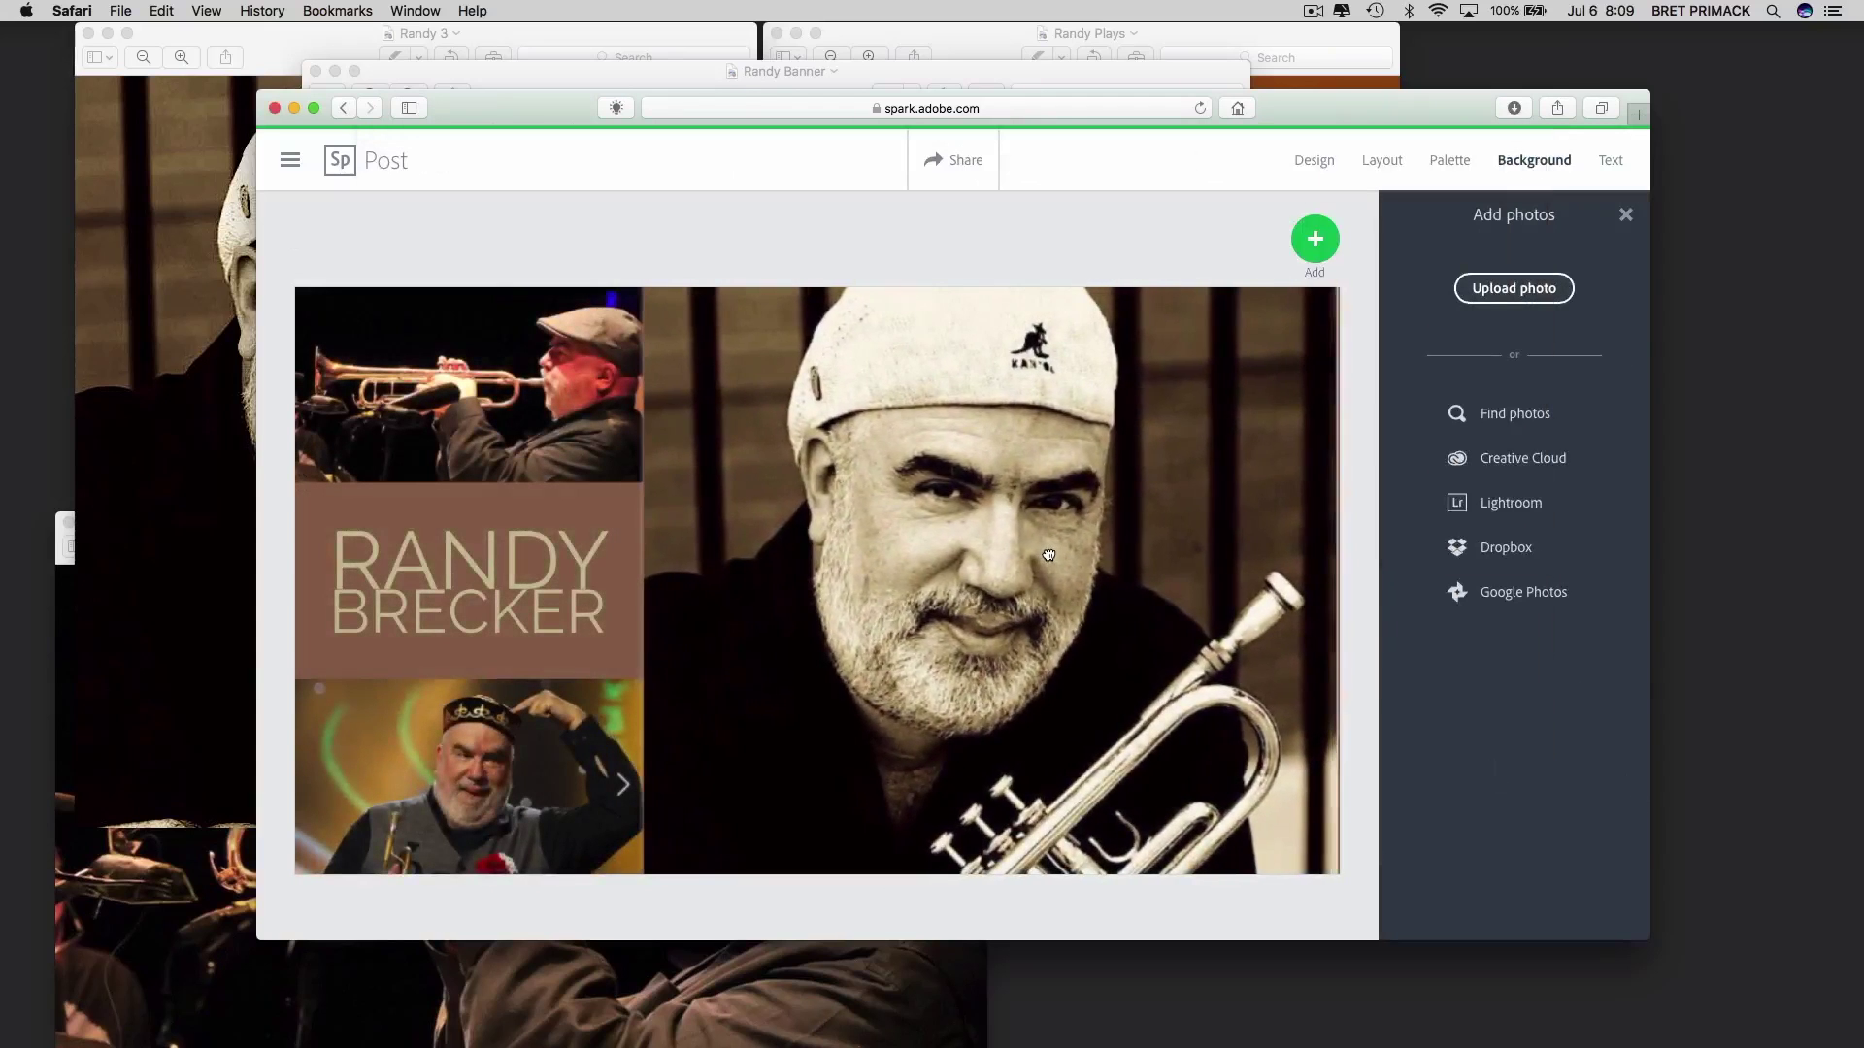
click(1047, 557)
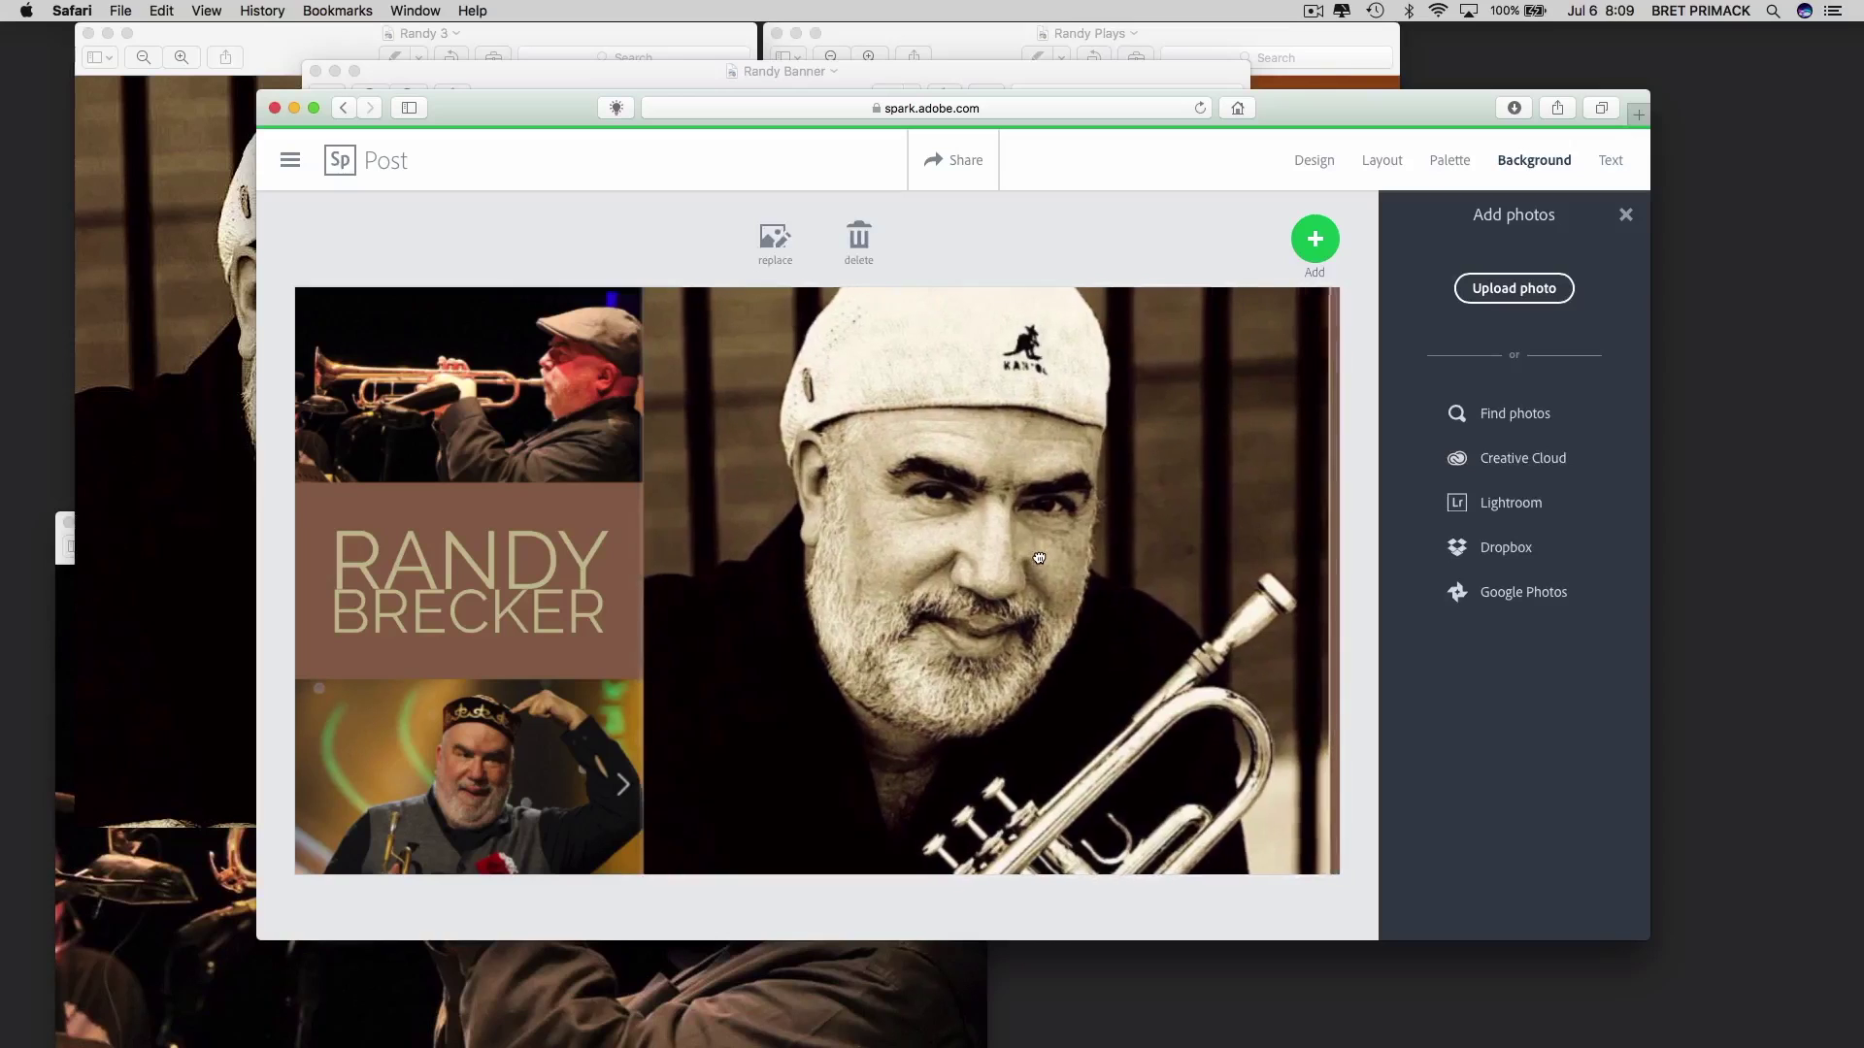